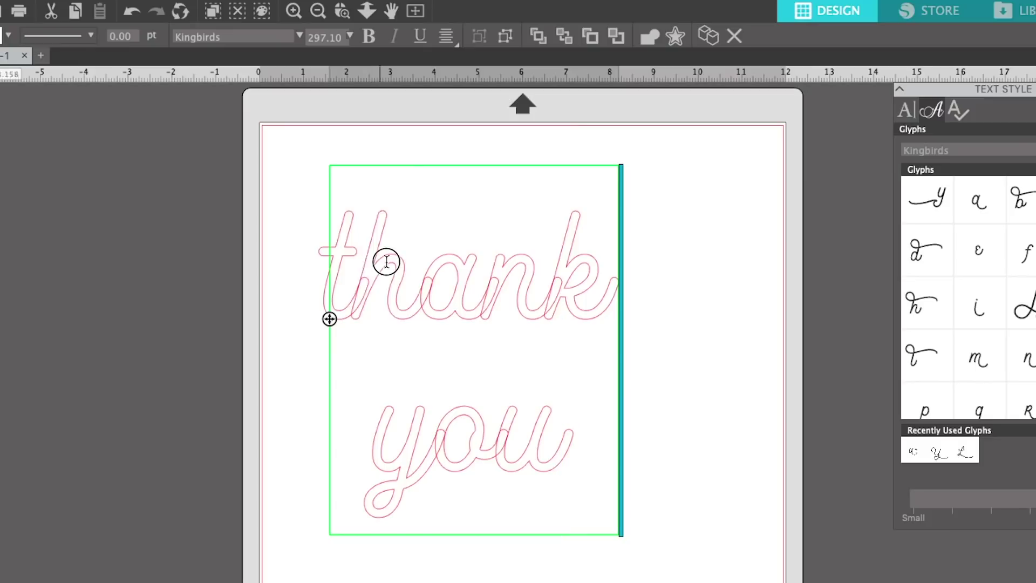
Drag the Curve slider so the word 'curved' wraps around the circle.
left_click_drag(372, 431, 397, 430)
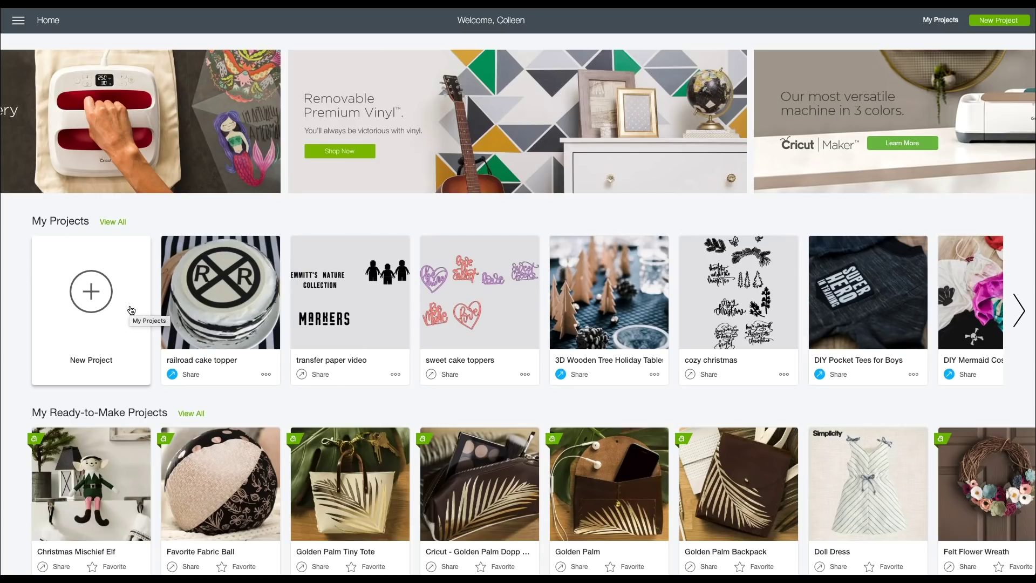
Start a new project and add the word 'curved', moving it up the canvas.
left_click(82, 294)
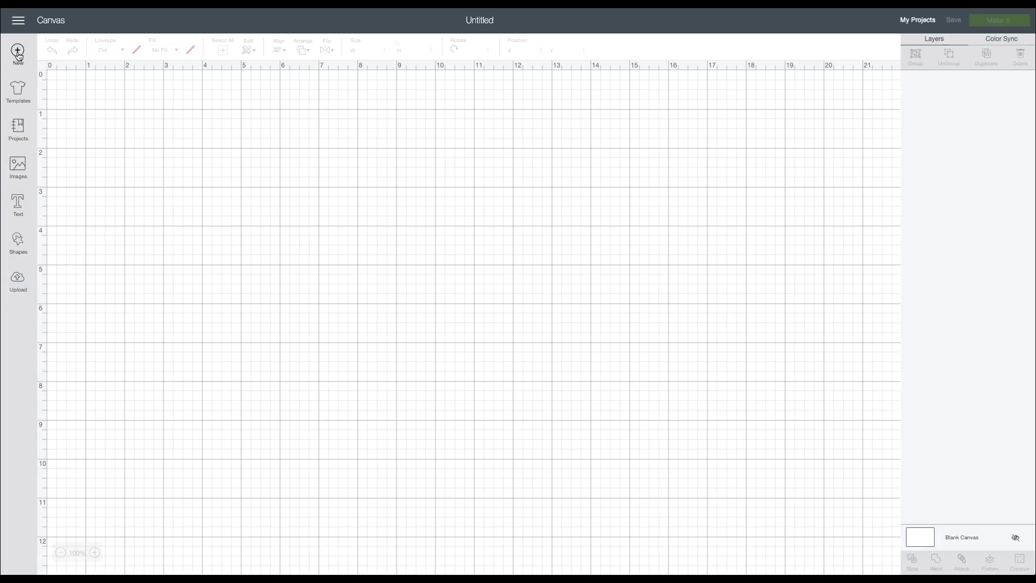
left_click(16, 218)
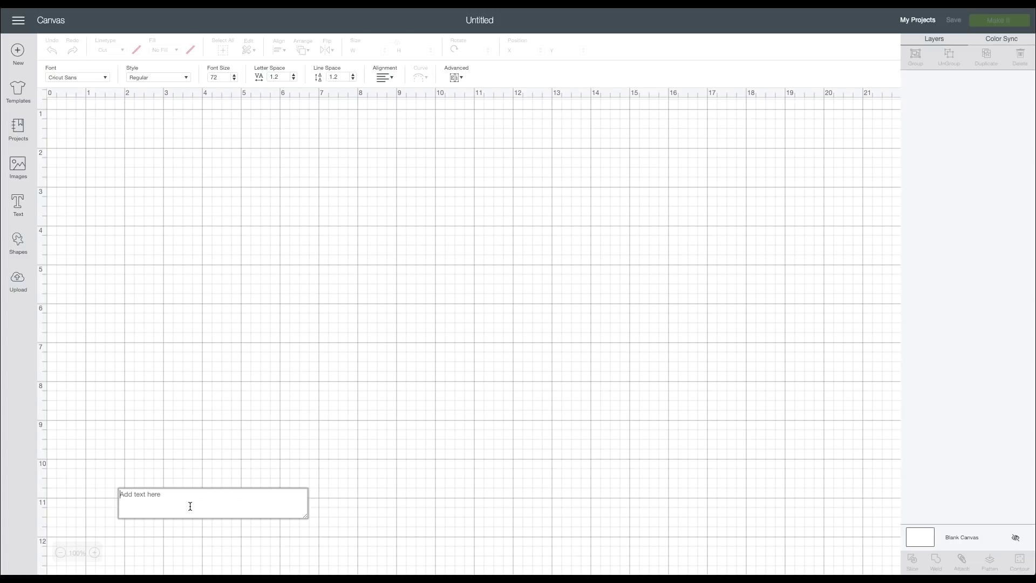
type("curved")
left_click_drag(248, 475, 178, 402)
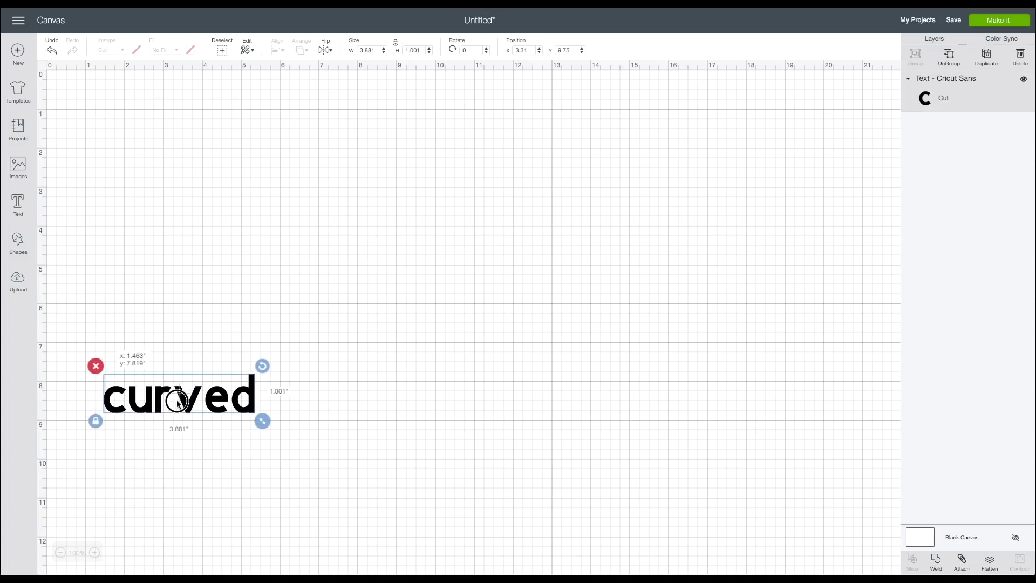
Add the remaining text and place 'multi layers' to the right below 'design'.
left_click(17, 205)
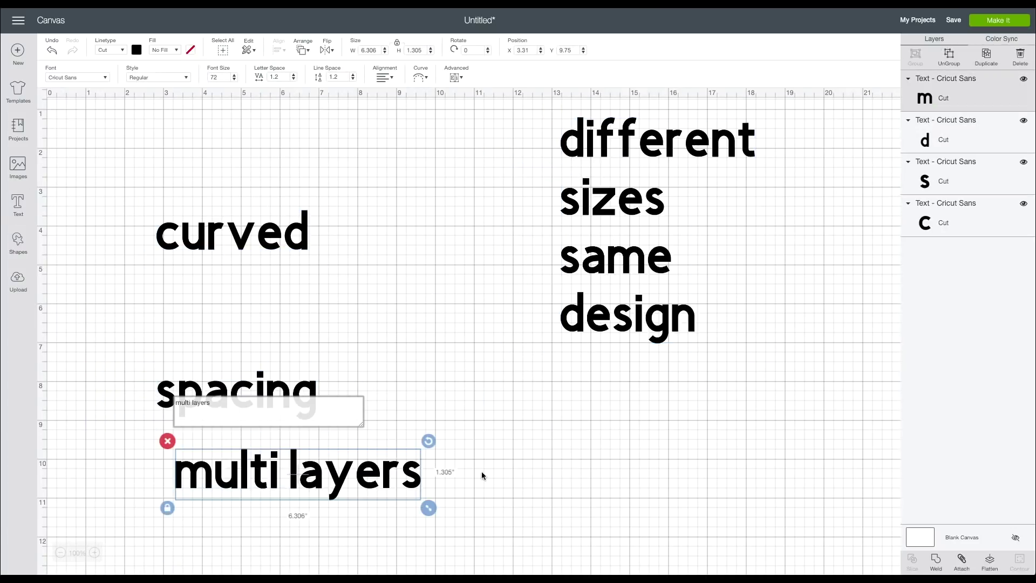
left_click(551, 469)
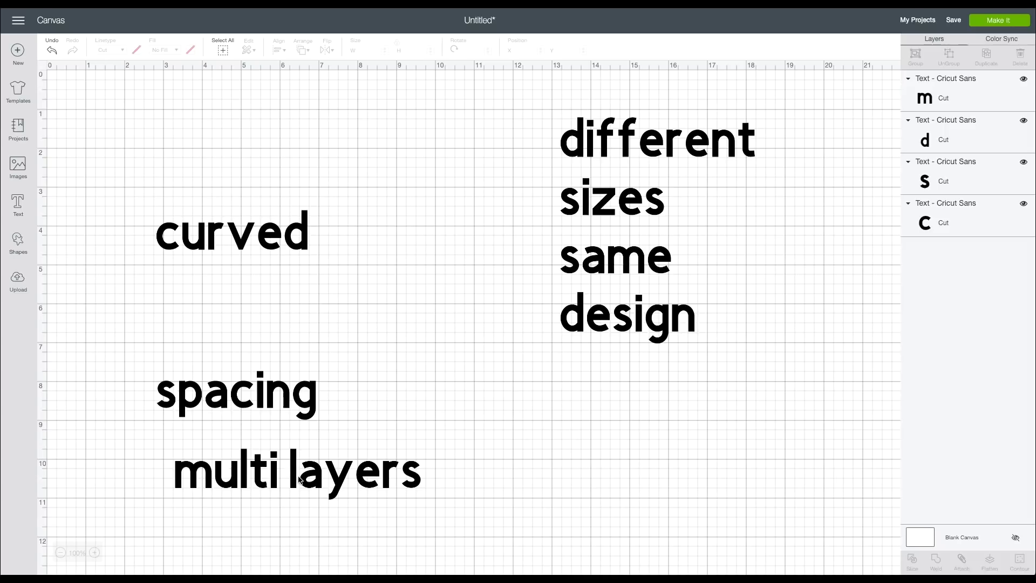
left_click_drag(299, 479, 655, 435)
left_click(437, 521)
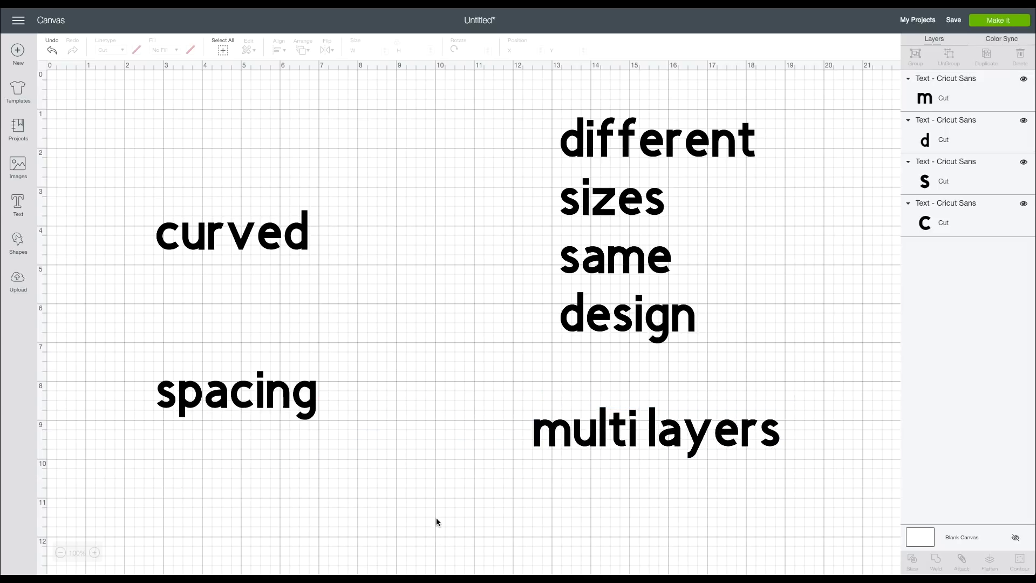
Reposition 'curved' and change its font to Alphabet Soup Std Tilt.
left_click_drag(232, 237, 222, 218)
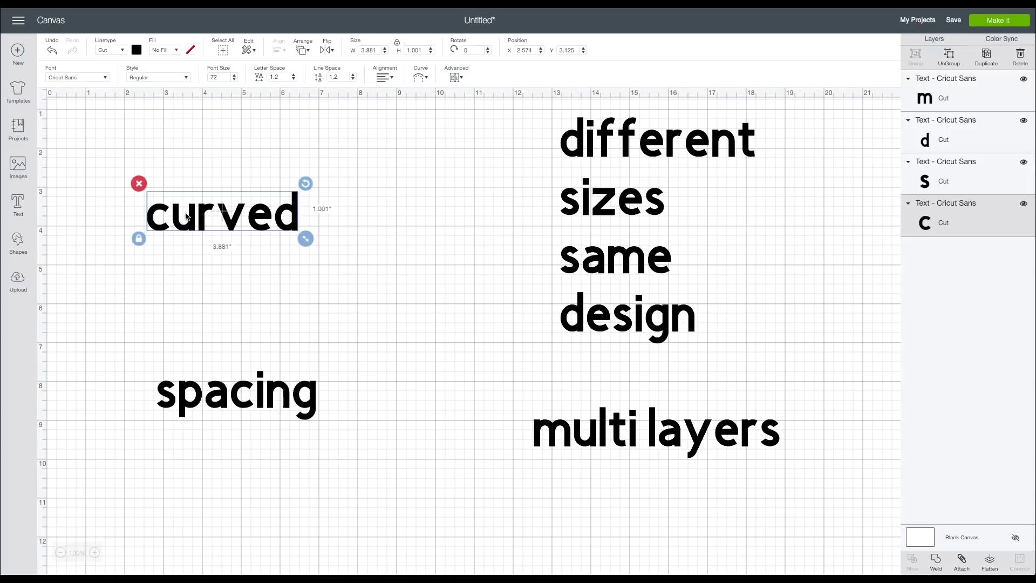
double_click(204, 213)
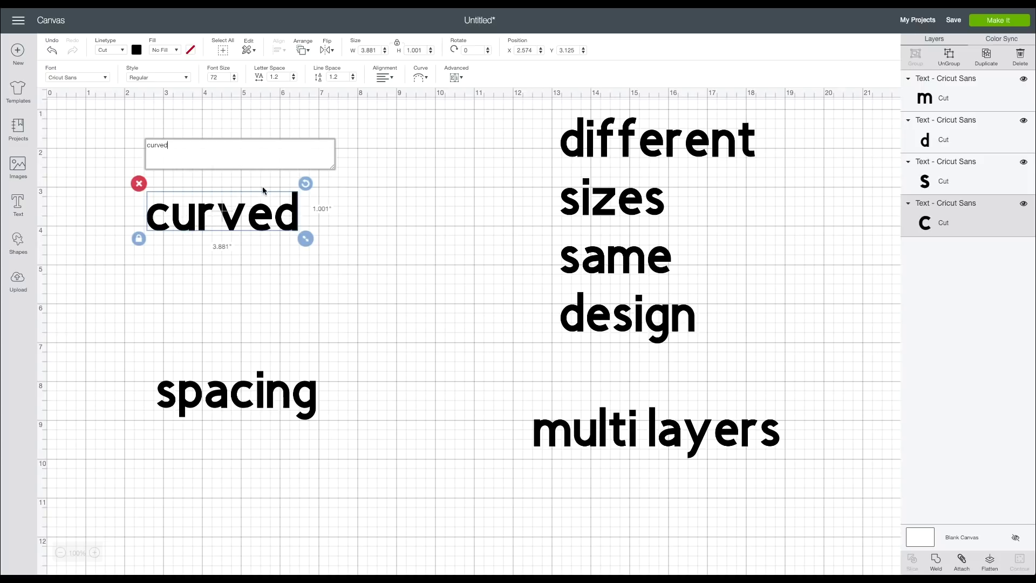
left_click(101, 80)
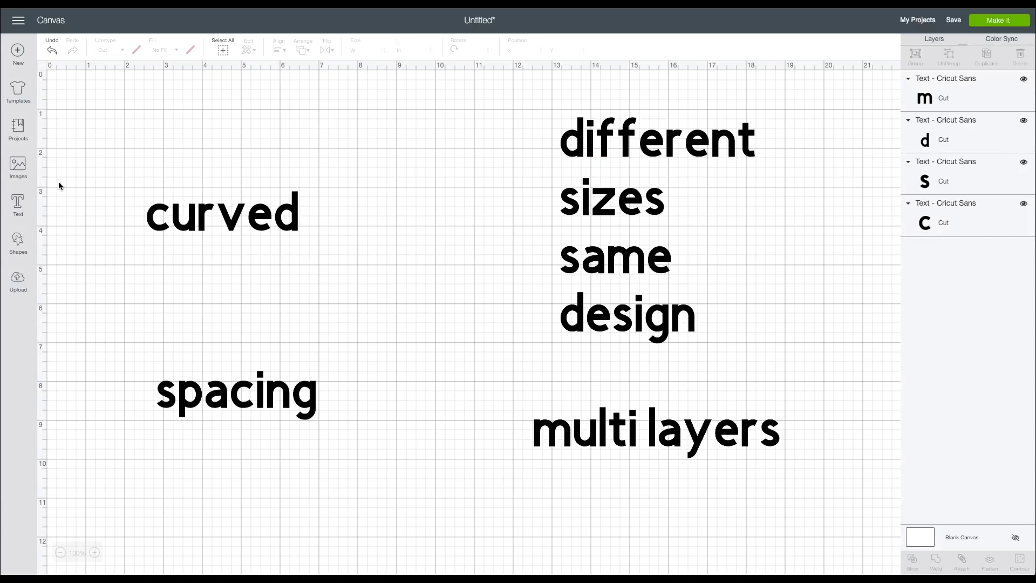
left_click(162, 216)
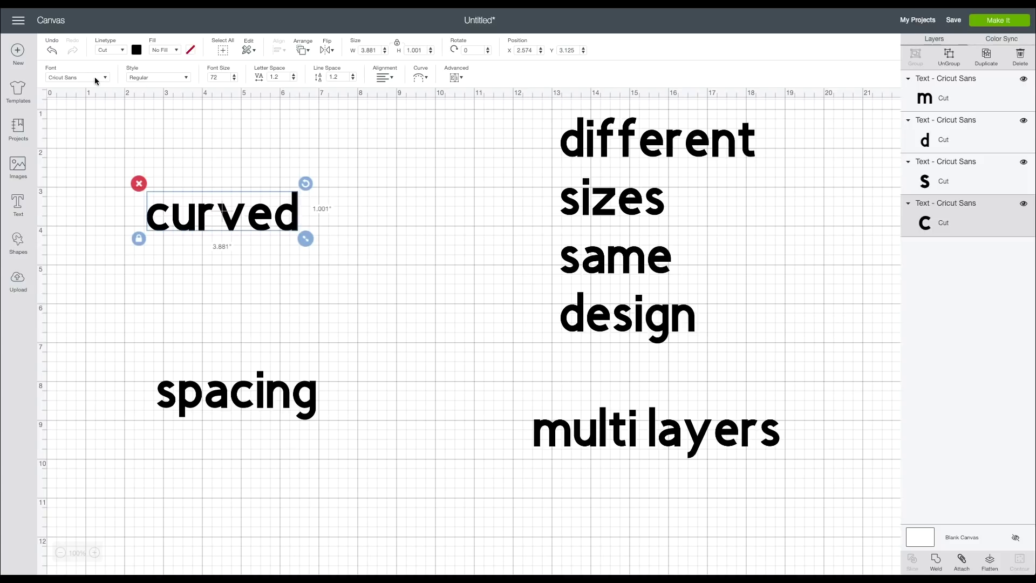
left_click(106, 79)
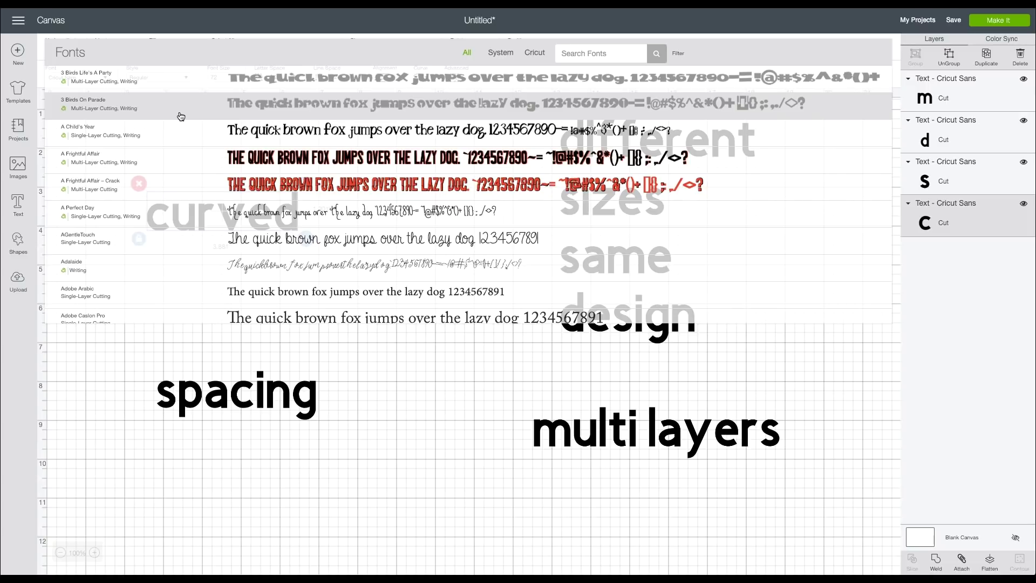
scroll(180, 118, "down", 15)
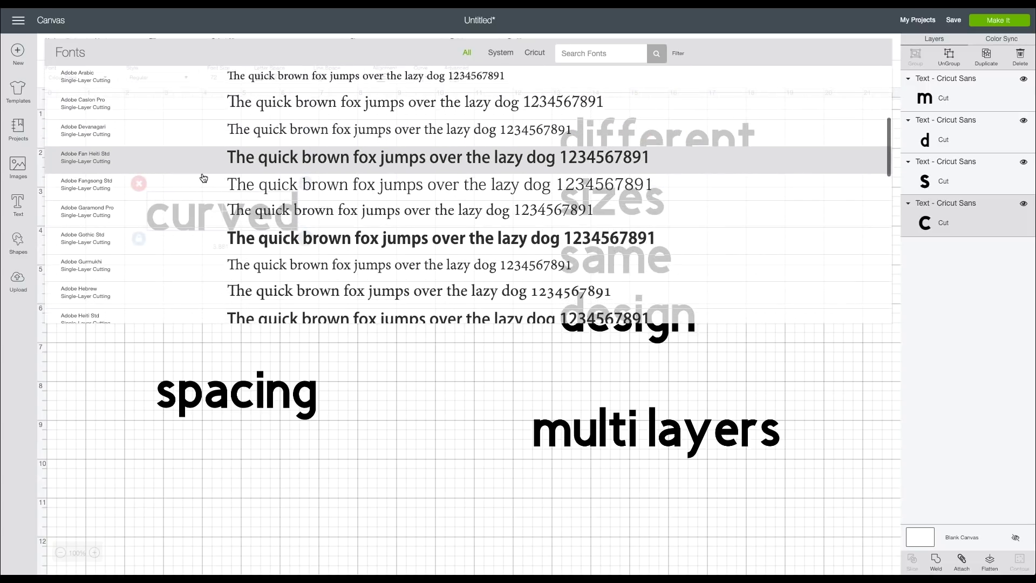
scroll(204, 179, "down", 10)
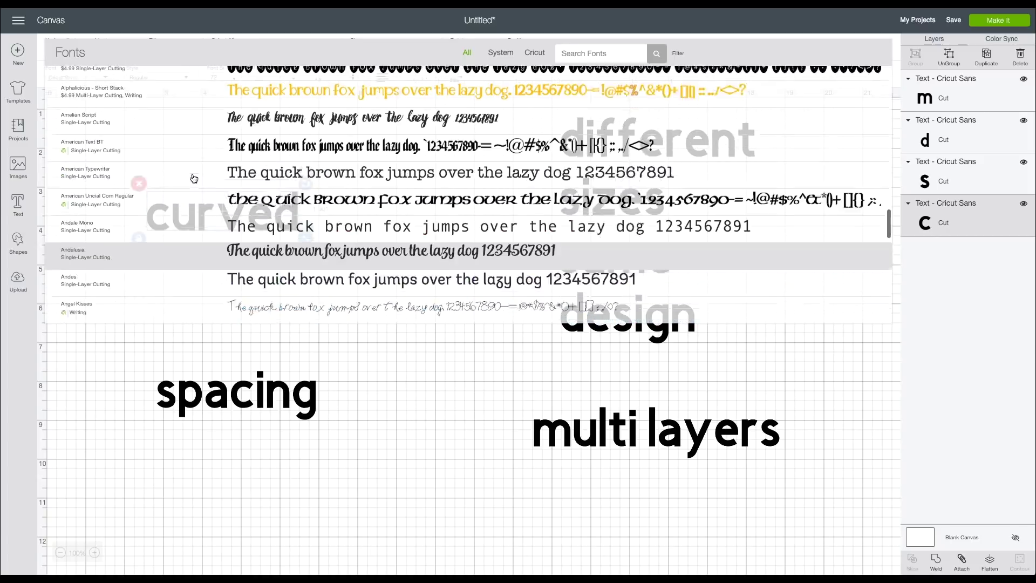
scroll(178, 183, "up", 3)
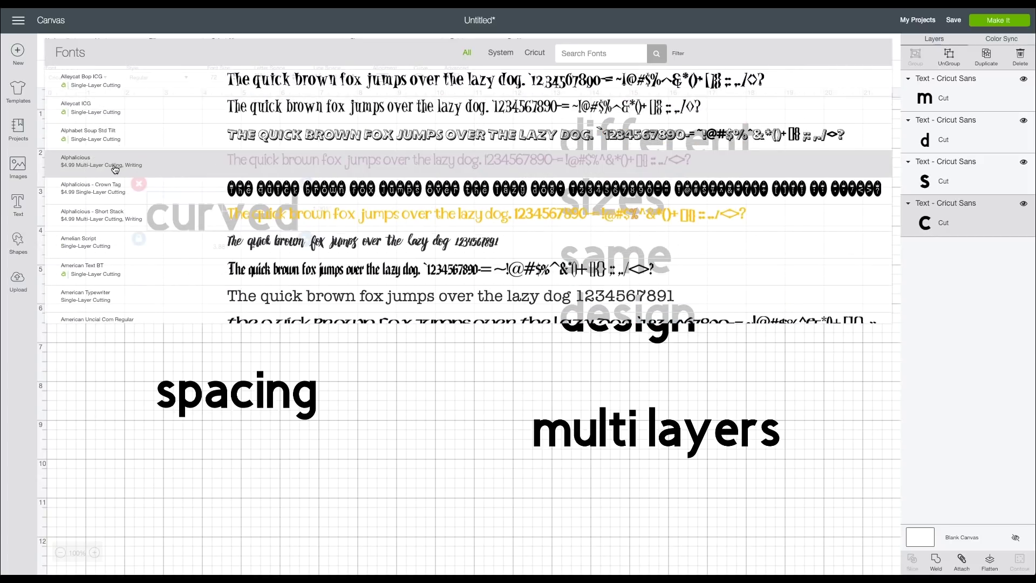
left_click(99, 137)
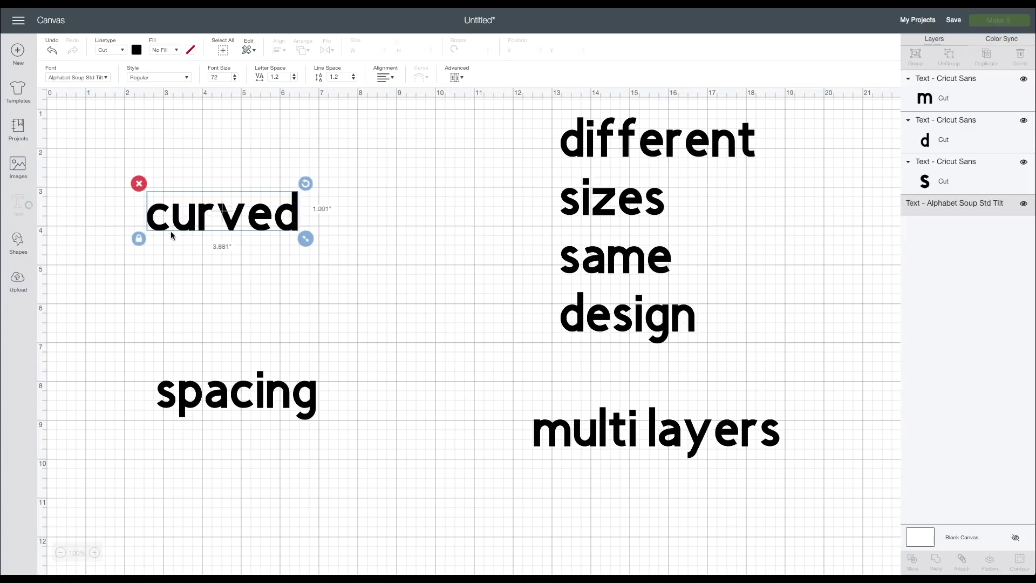
Set 'multi layers' in the A Frightful Affair font.
left_click(106, 81)
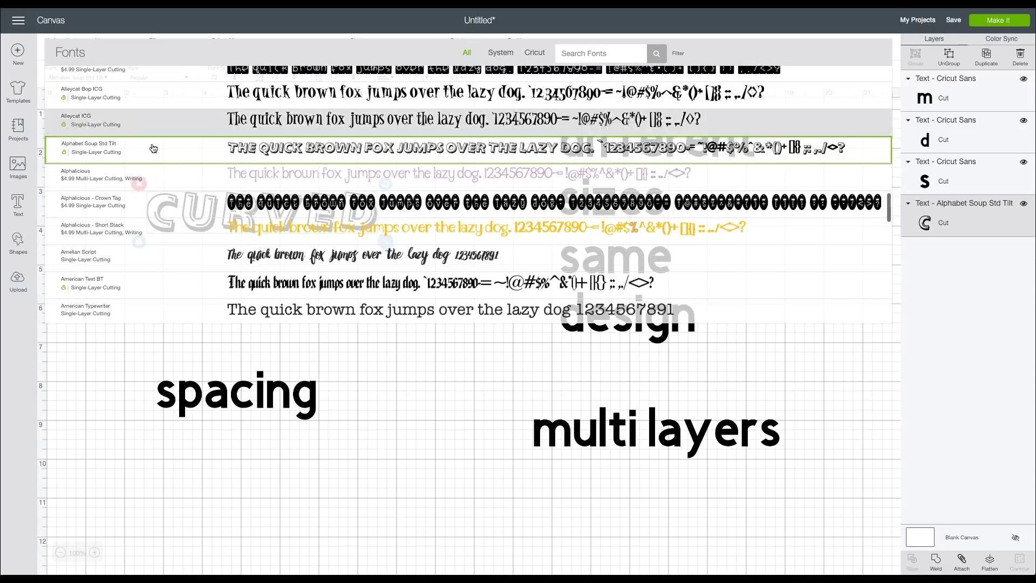
scroll(216, 187, "up", 6)
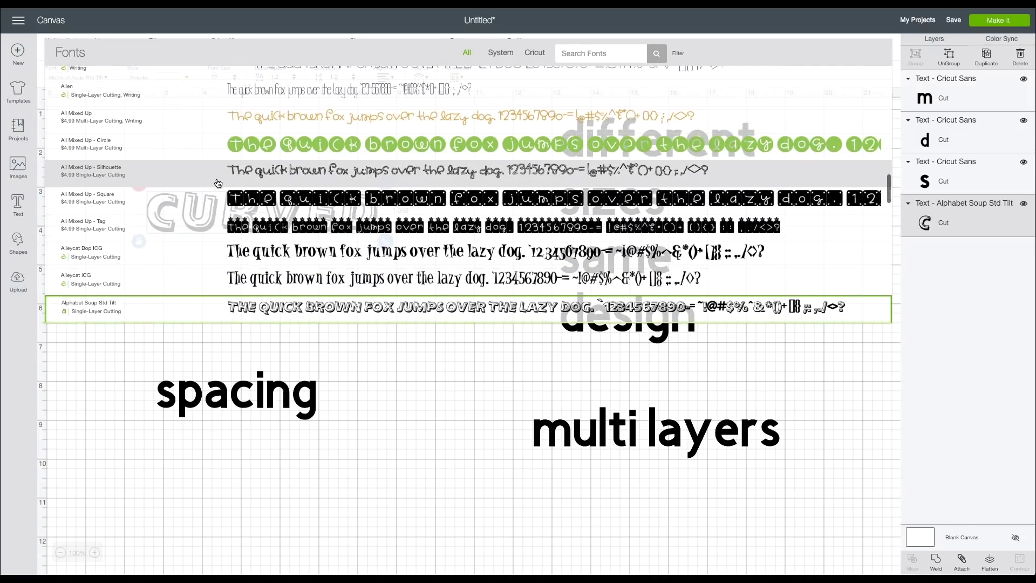
scroll(162, 205, "up", 10)
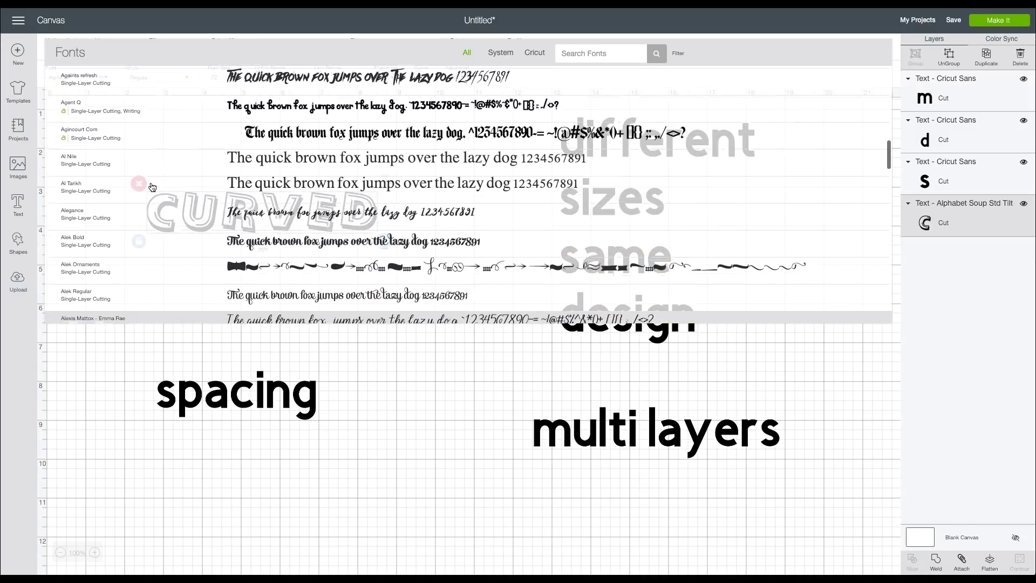
scroll(134, 211, "up", 5)
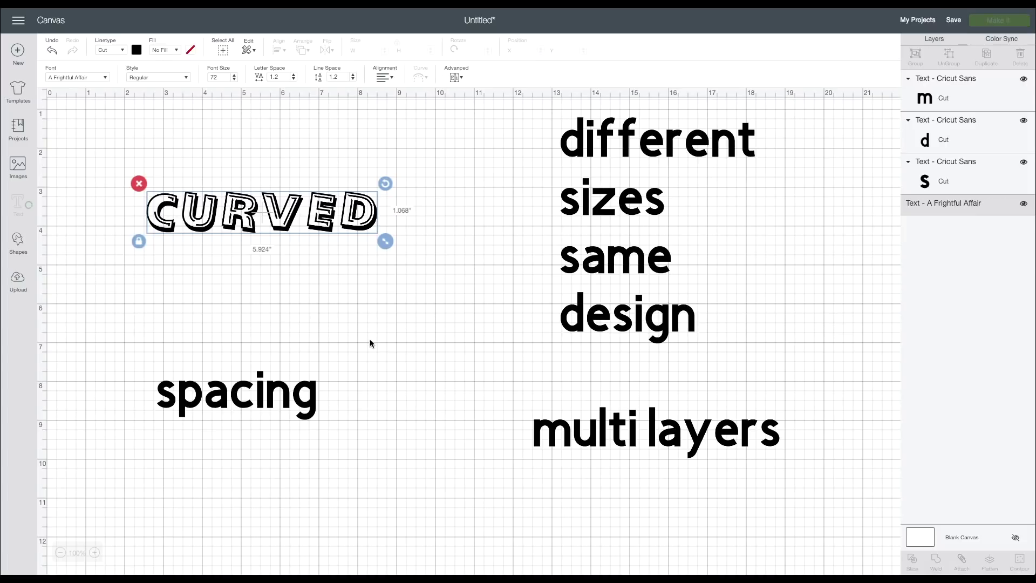
left_click(612, 438)
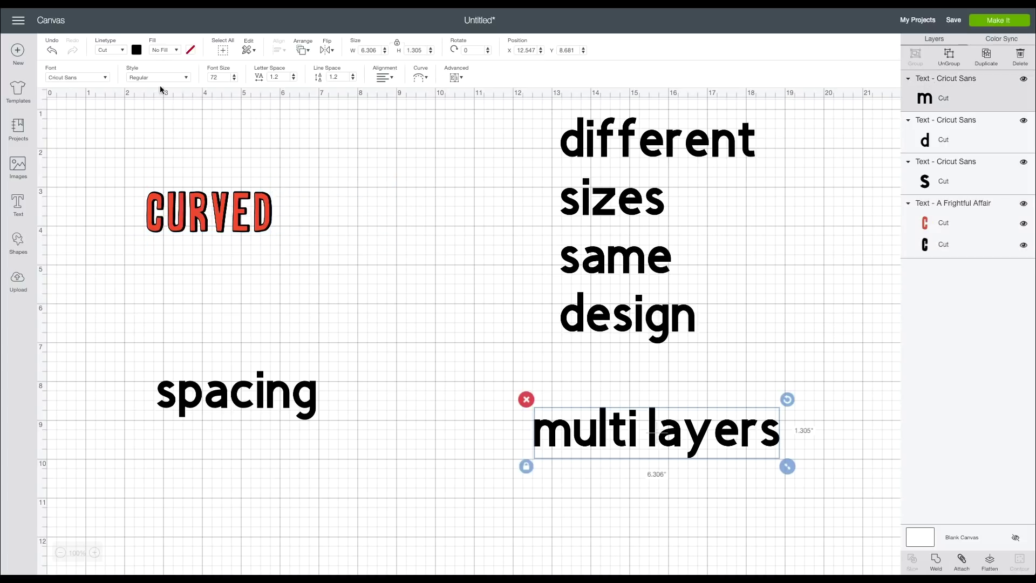
left_click(382, 157)
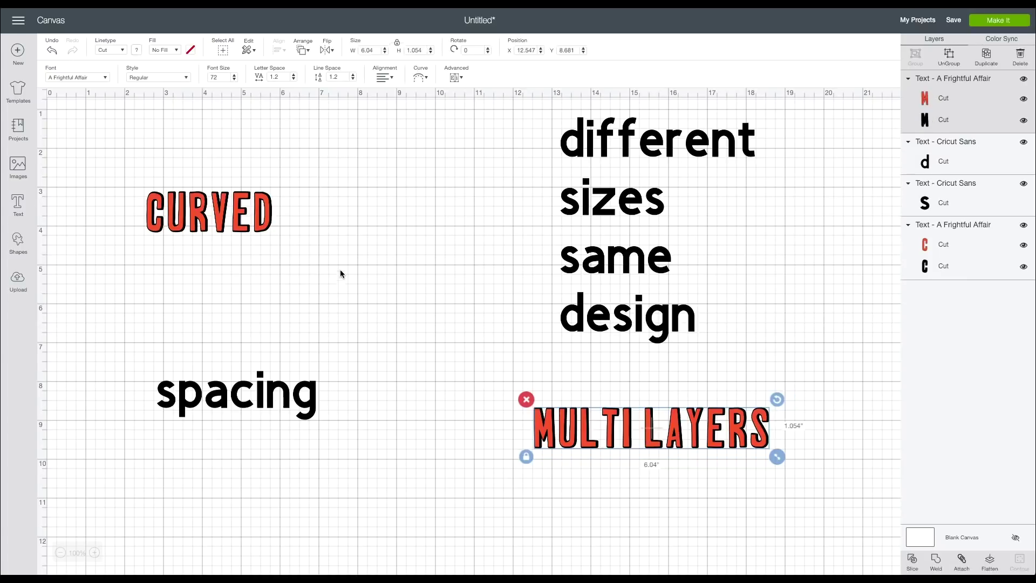
left_click(210, 213)
Change 'curved' to the Agent Q font.
left_click(95, 77)
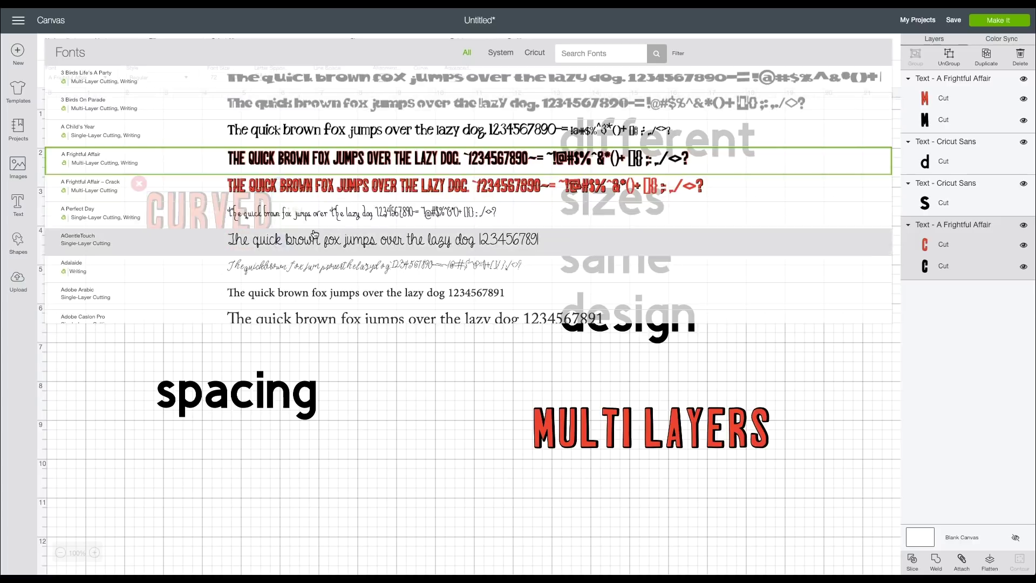
scroll(378, 232, "down", 3)
scroll(388, 237, "down", 3)
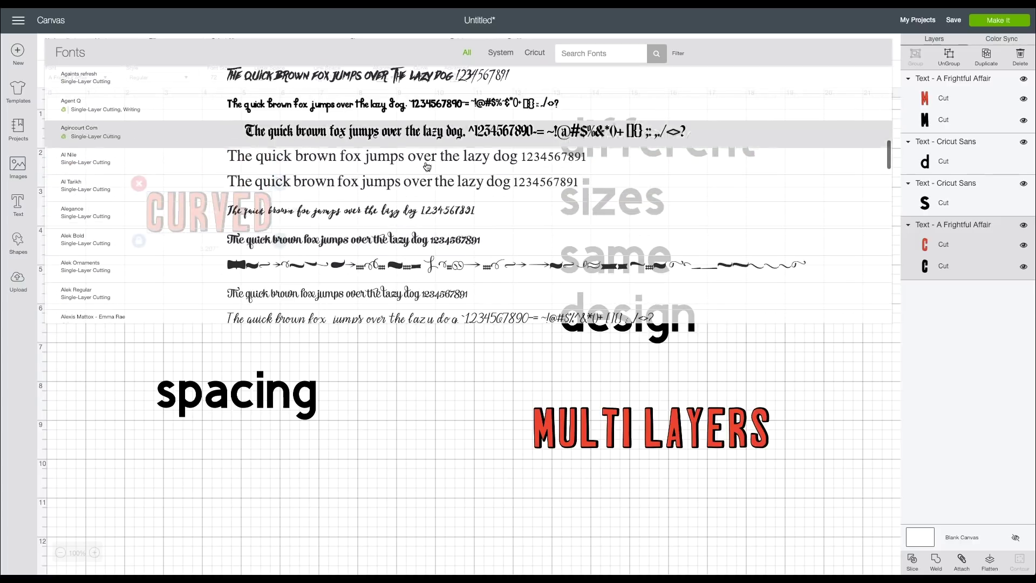
left_click(410, 81)
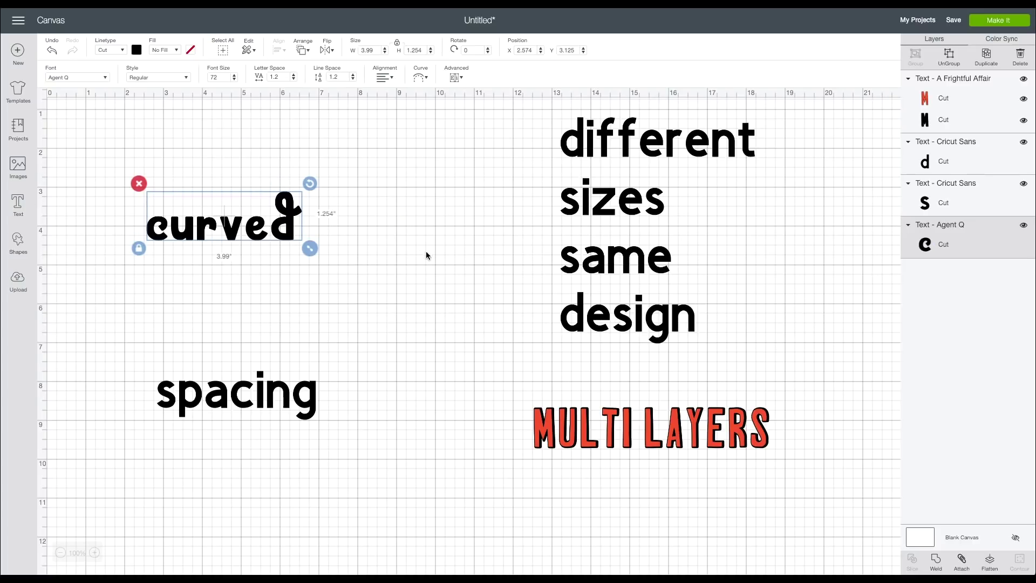
left_click(287, 405)
left_click(105, 79)
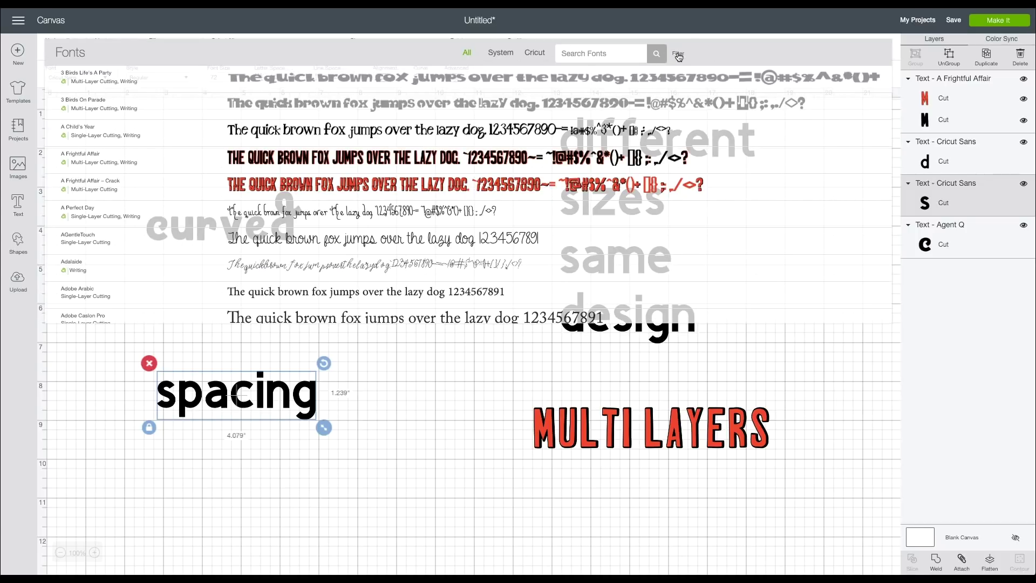
Find Bellwethers in the System fonts and apply it to 'spacing'.
left_click(533, 54)
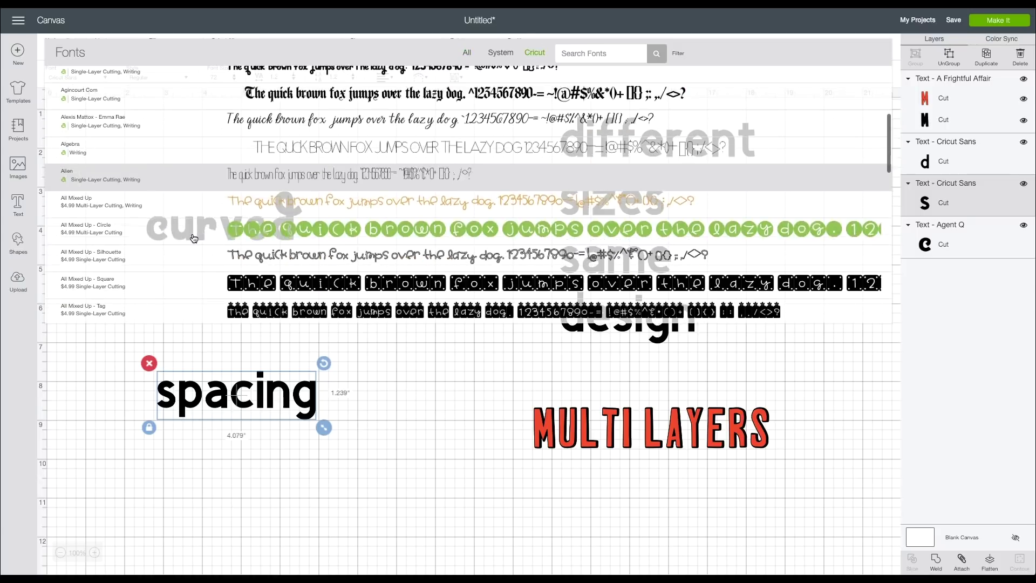
scroll(194, 238, "down", 5)
left_click(495, 53)
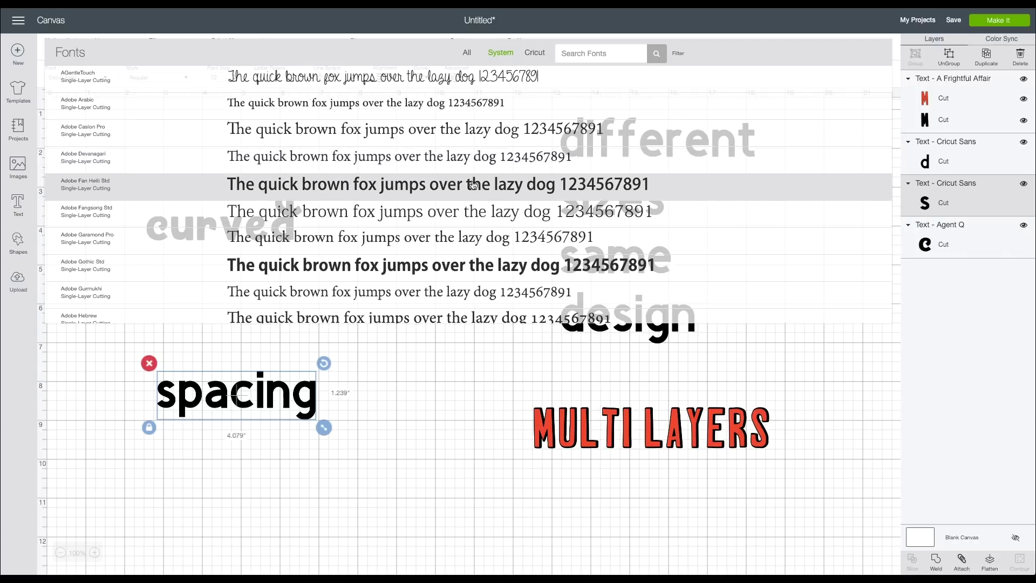
scroll(401, 142, "down", 10)
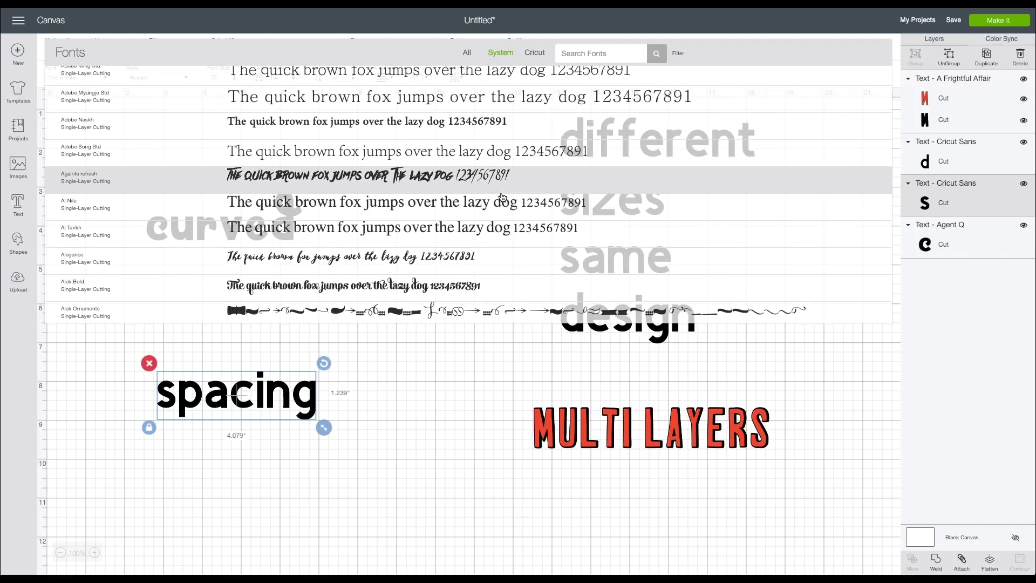
scroll(495, 189, "down", 3)
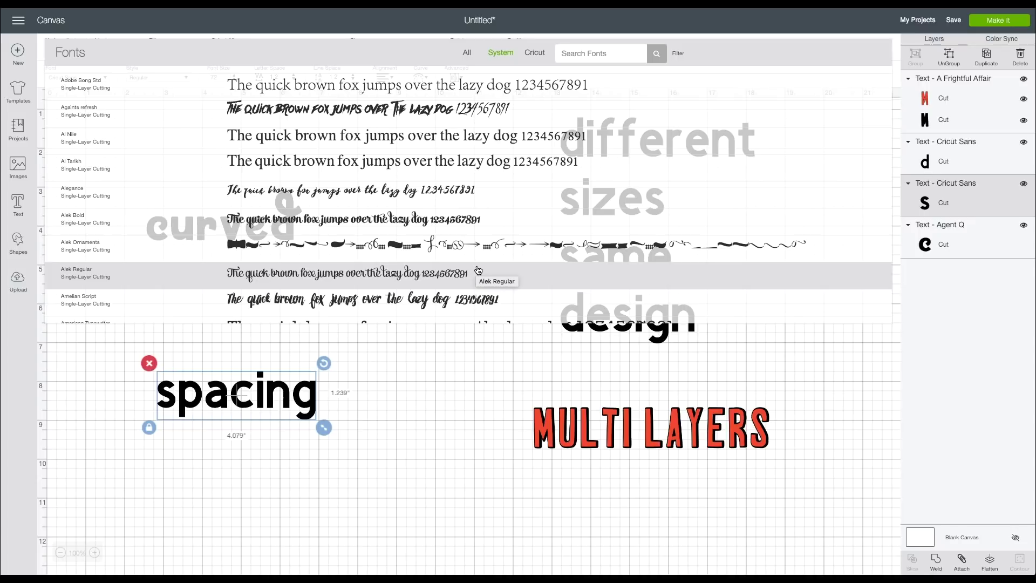
scroll(490, 268, "down", 10)
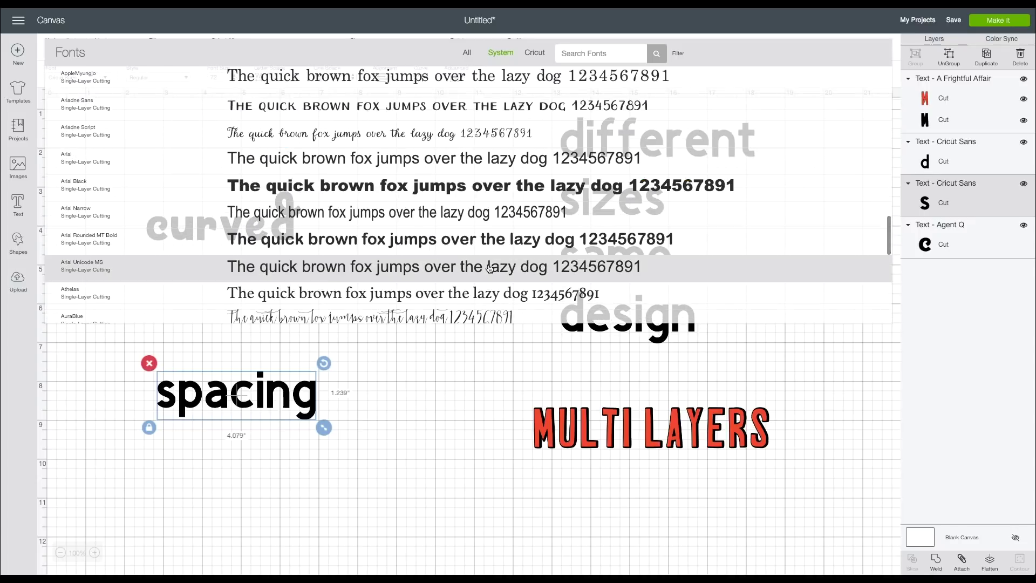
scroll(489, 268, "down", 3)
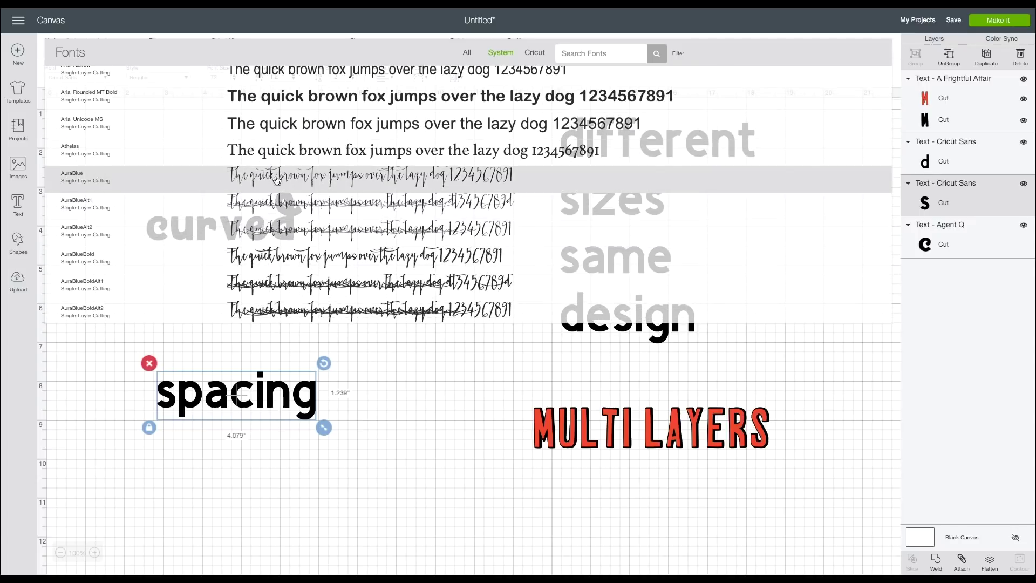
scroll(494, 204, "down", 10)
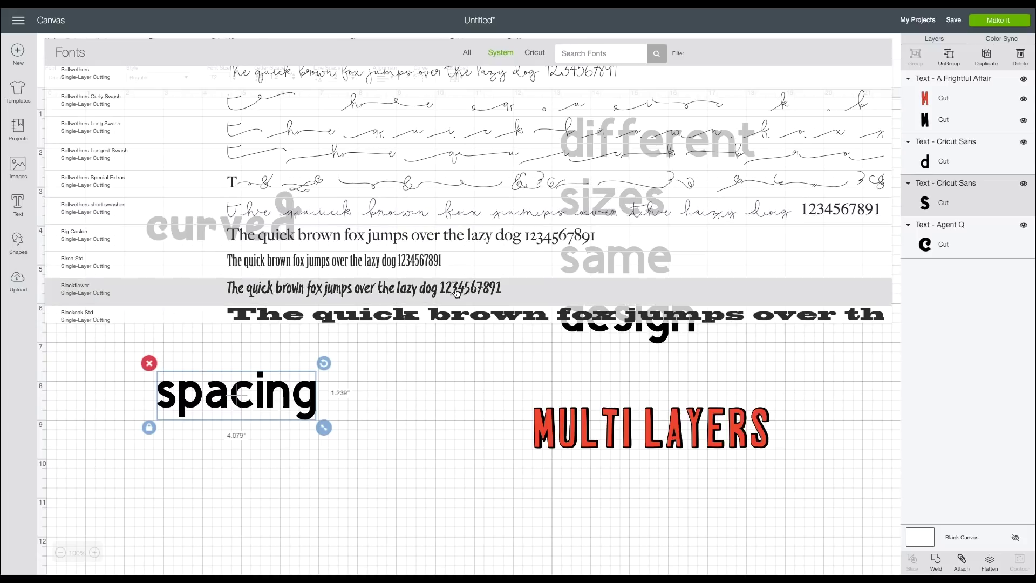
scroll(476, 216, "up", 3)
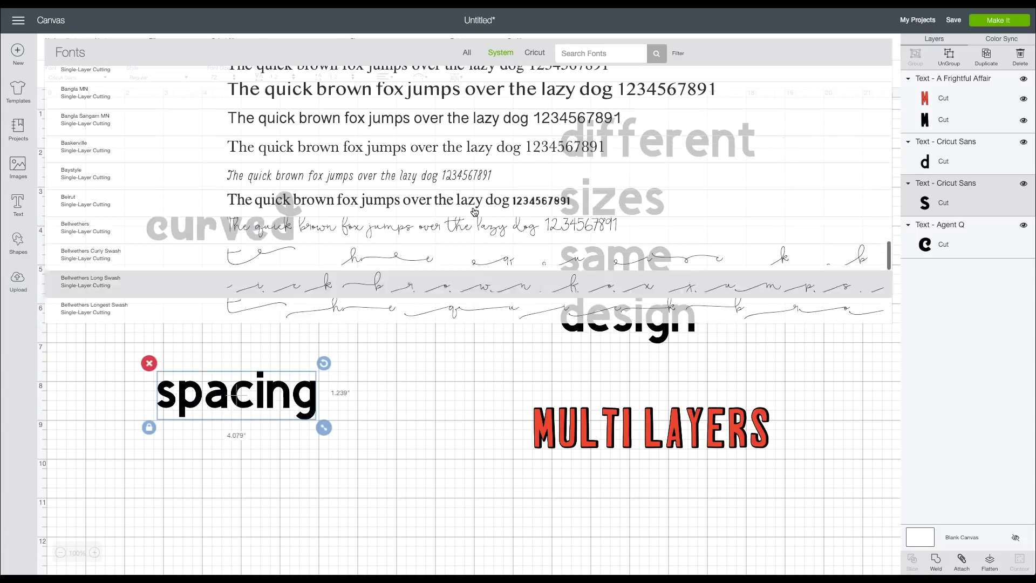
left_click(426, 235)
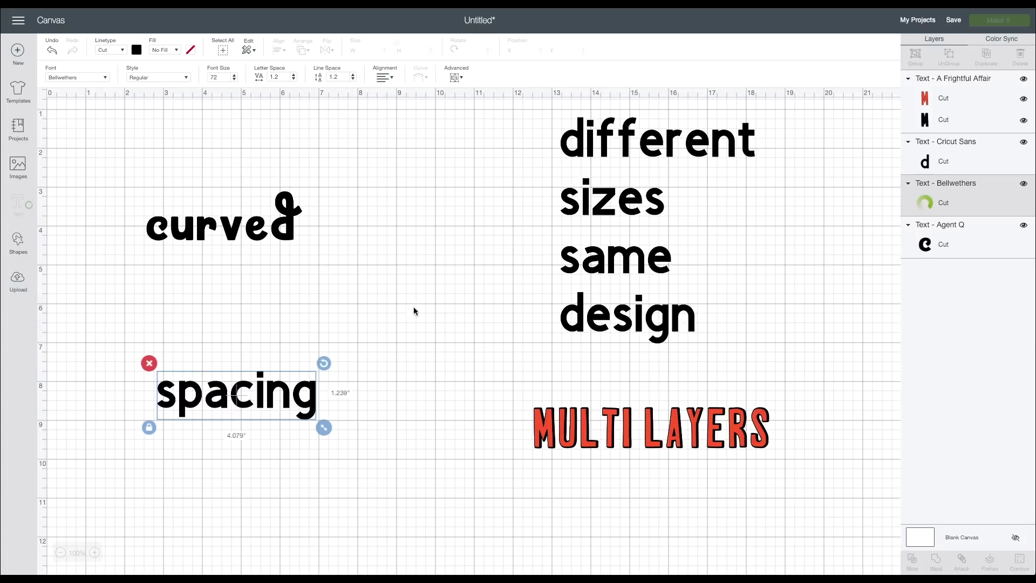
left_click(385, 404)
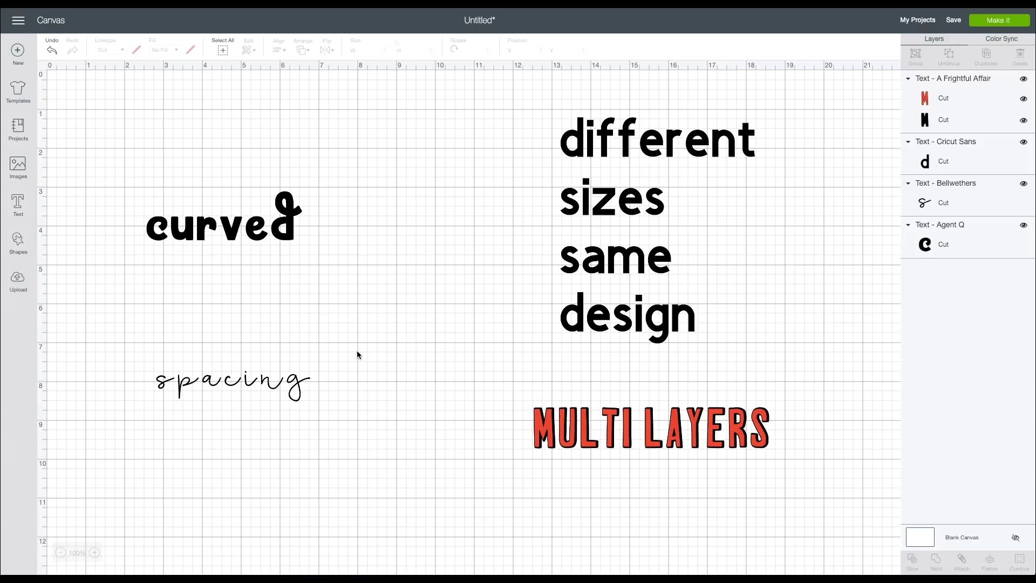
Search System fonts for 'lu' and apply Lulo Clean to the multi-line text.
left_click(587, 261)
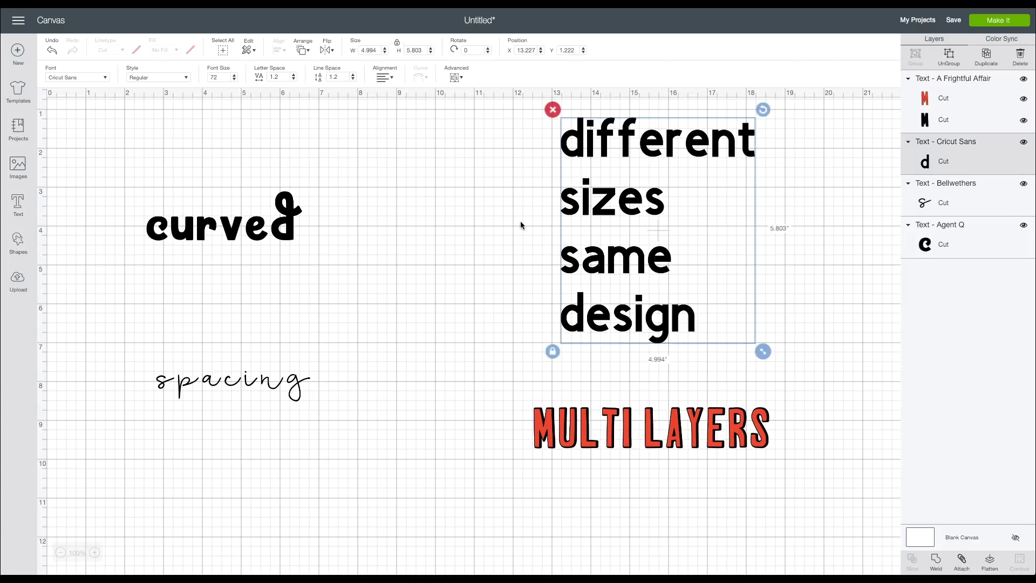
left_click(94, 77)
left_click(535, 54)
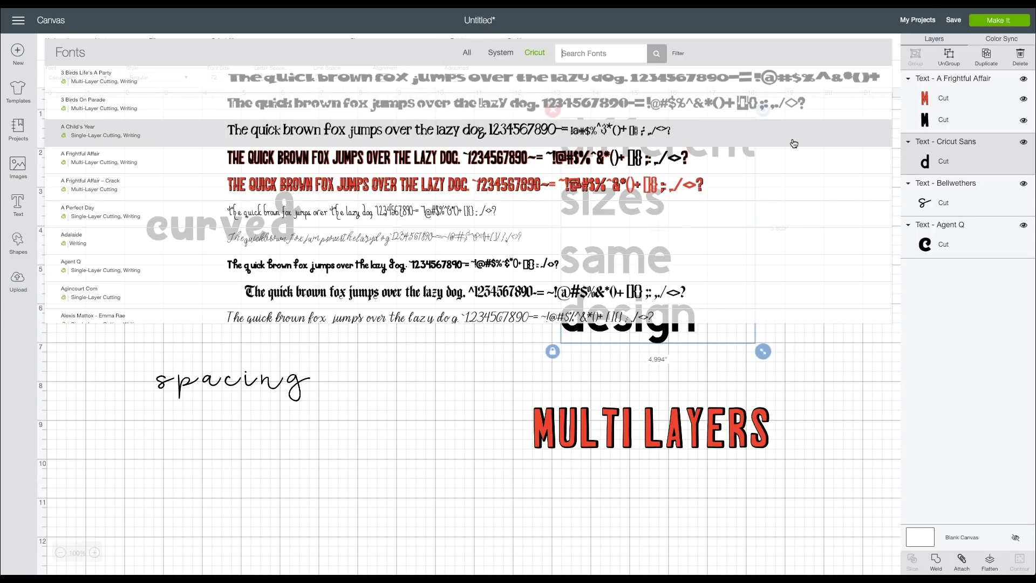
type("lulo")
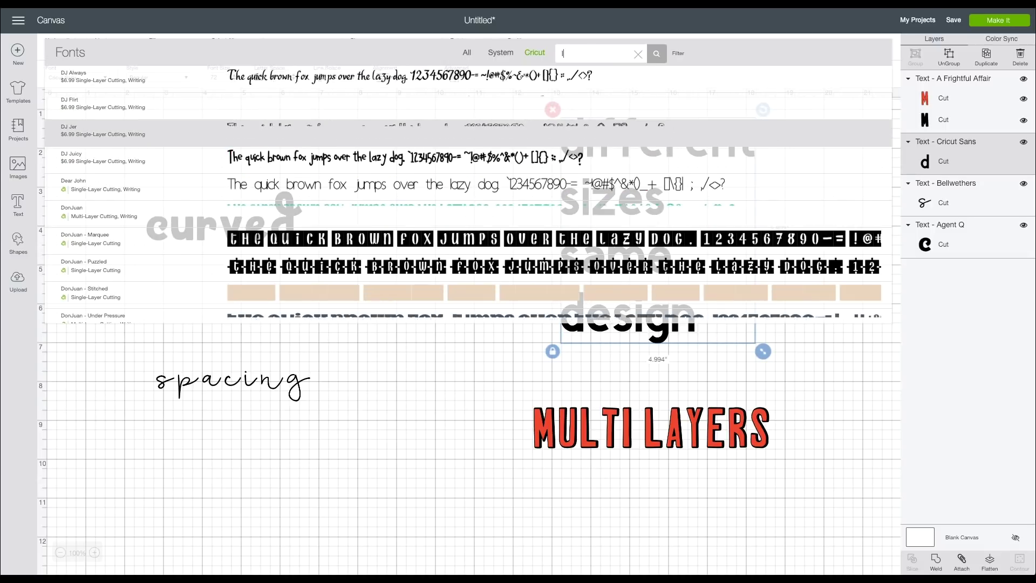
left_click(638, 54)
left_click(500, 52)
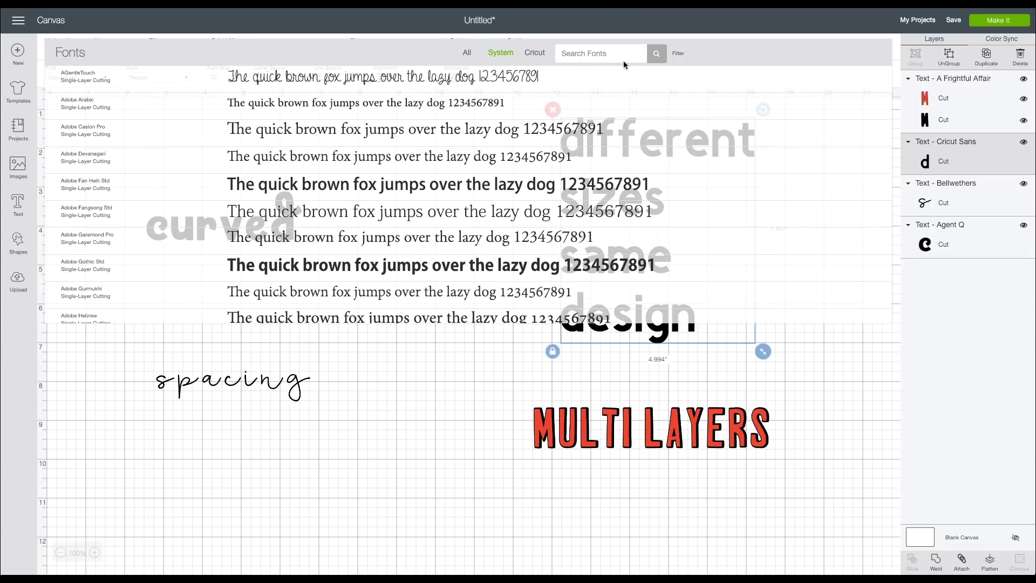
type("lulo")
left_click(578, 81)
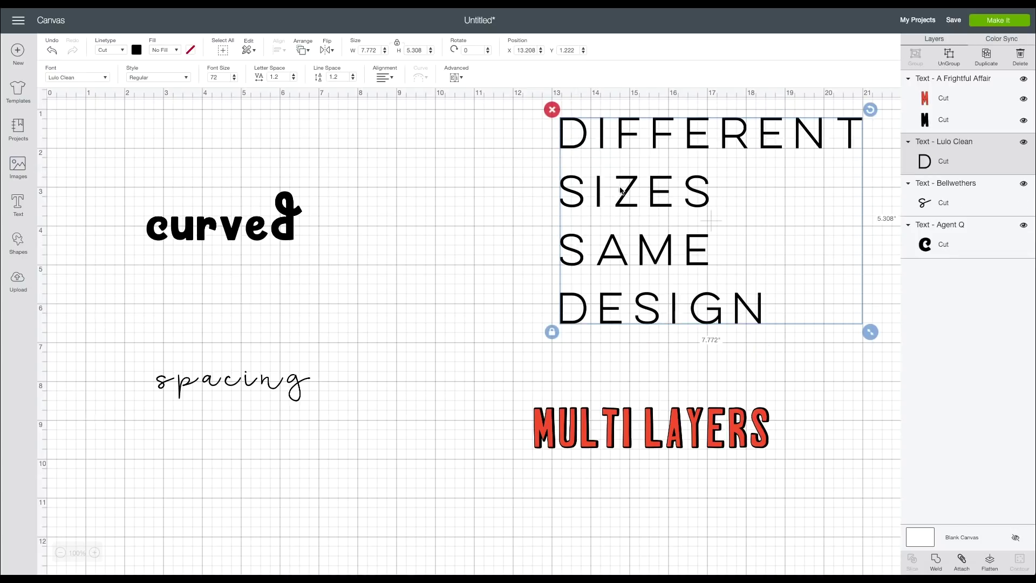
left_click(454, 240)
Make the word 'sizes' Bold within the multi-line Lulo Clean text.
left_click(701, 192)
double_click(706, 221)
scroll(577, 369, "up", 1)
double_click(567, 367)
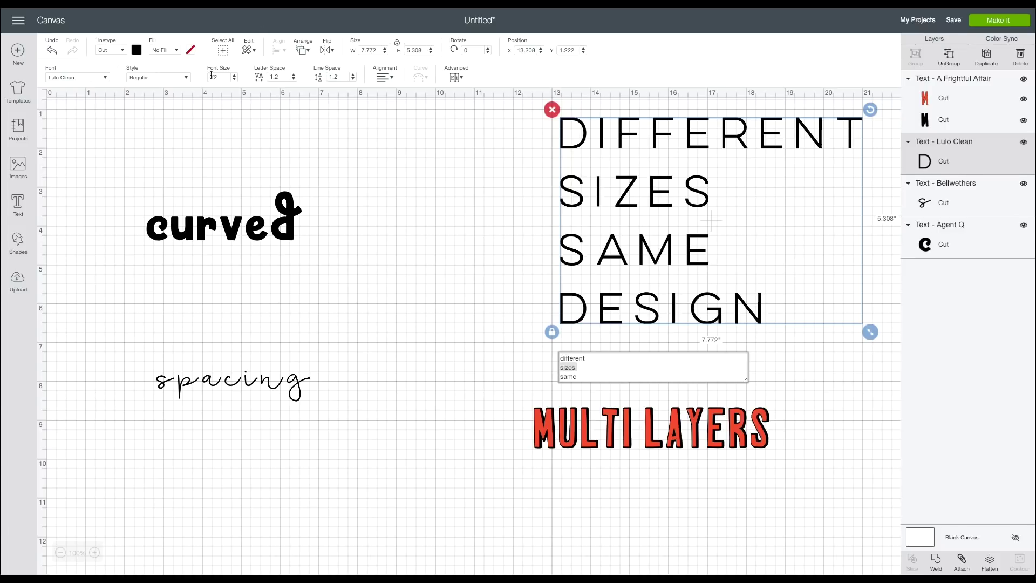
left_click(185, 77)
left_click(179, 108)
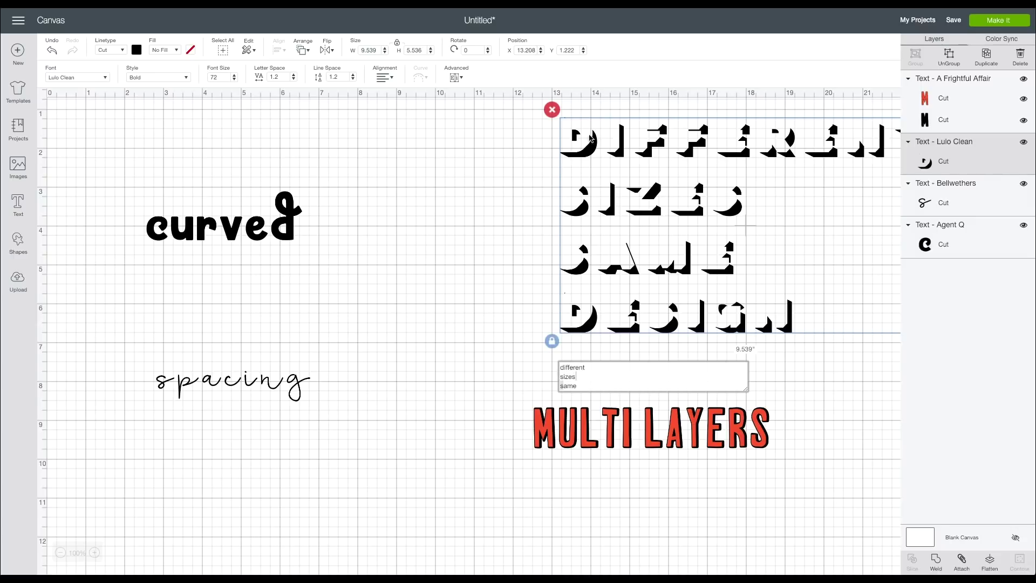
left_click(580, 380)
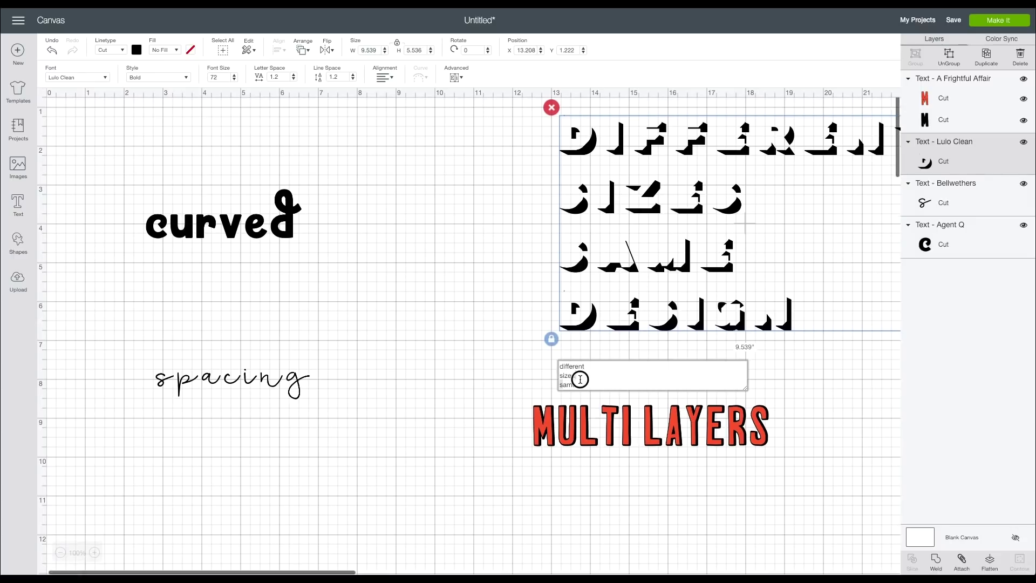
left_click(474, 303)
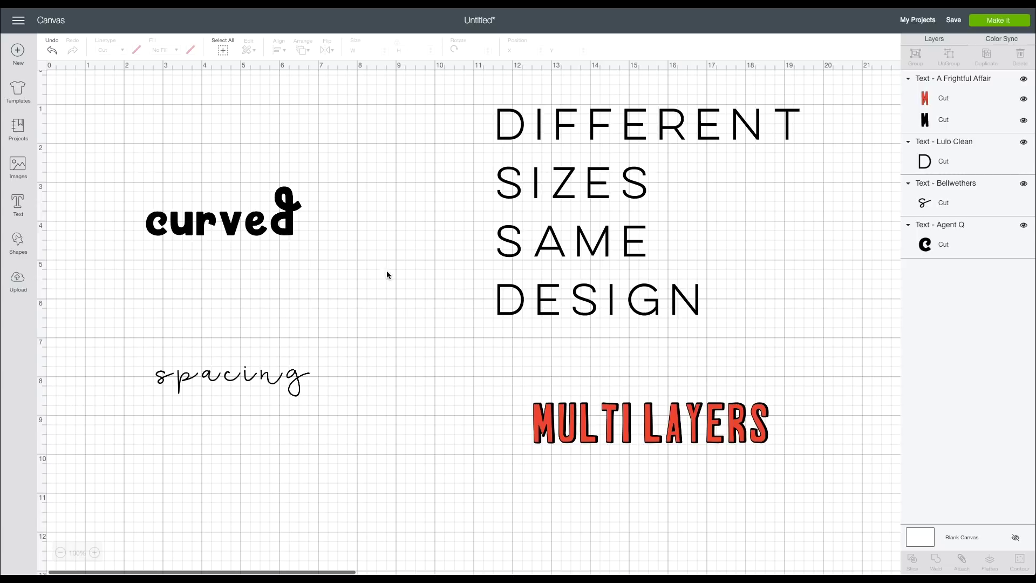
left_click(237, 222)
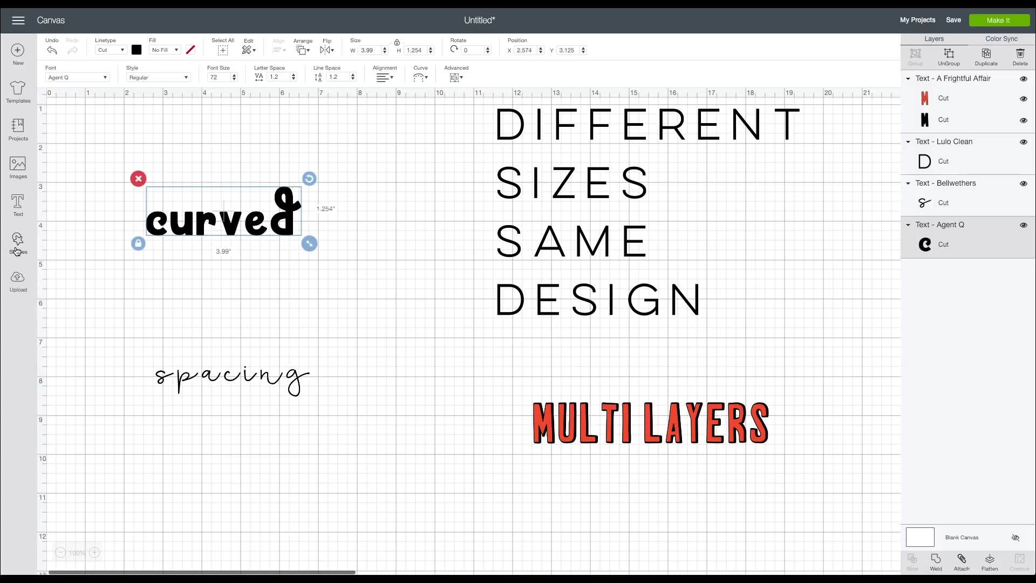
left_click(17, 251)
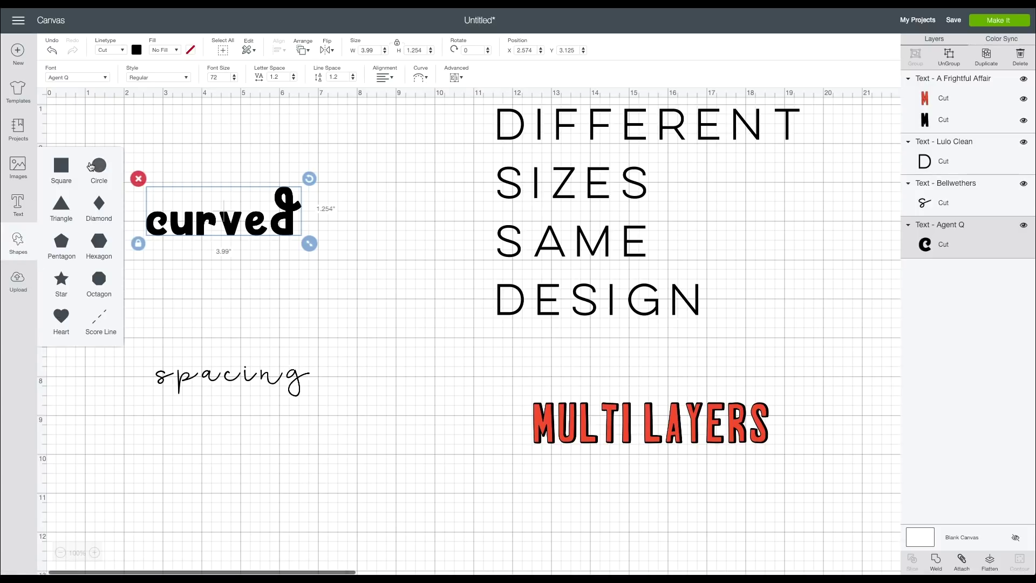
Add a circle below 'curved' and arch the Agent Q text tightly around its top.
left_click(91, 166)
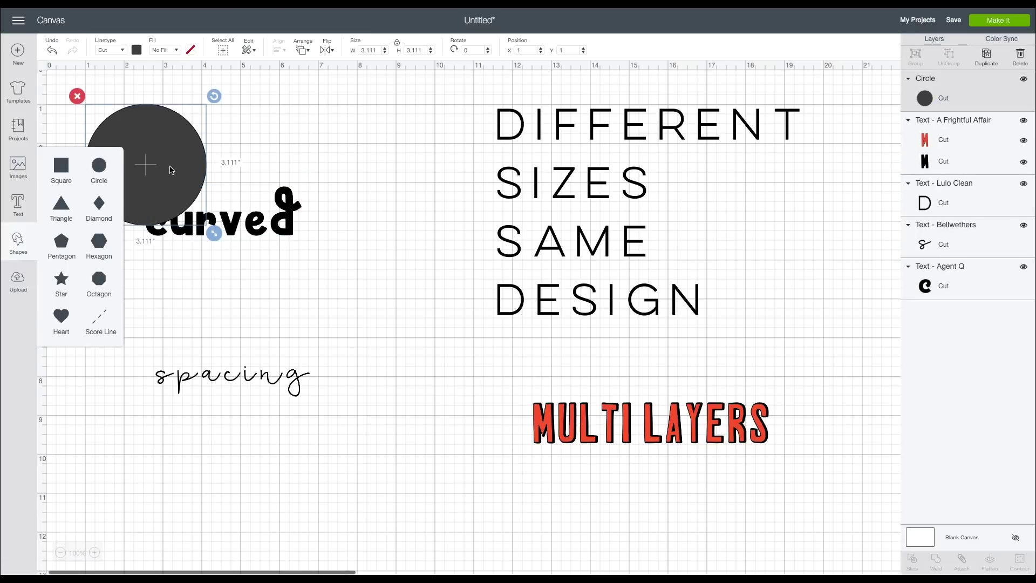
left_click_drag(171, 170, 204, 222)
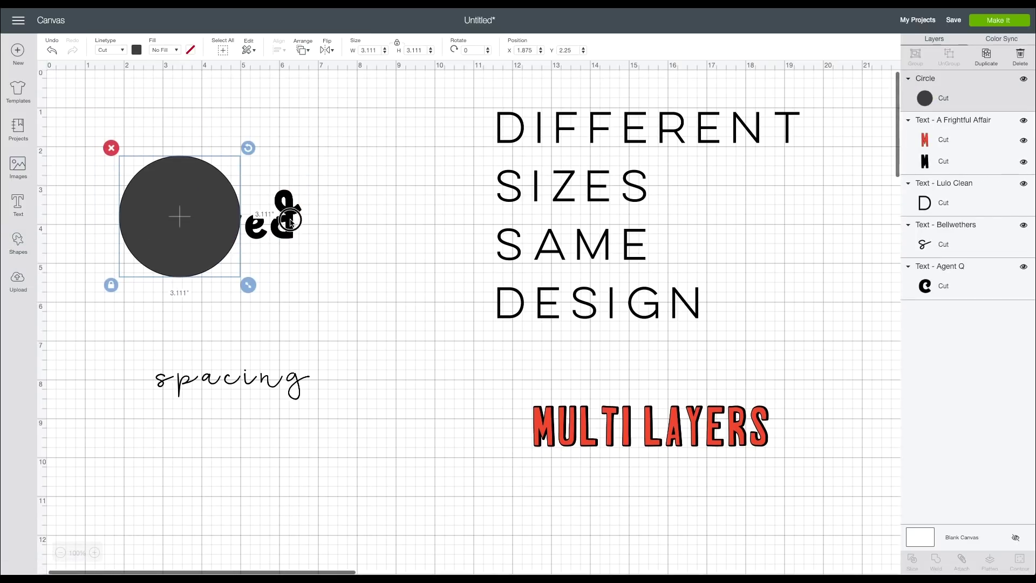
left_click_drag(290, 221, 266, 137)
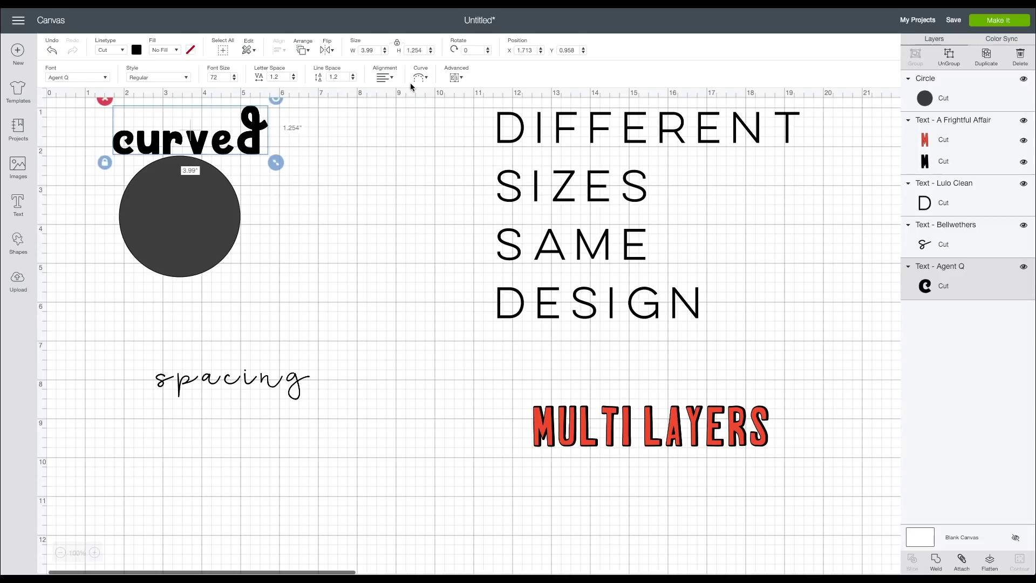
left_click(420, 77)
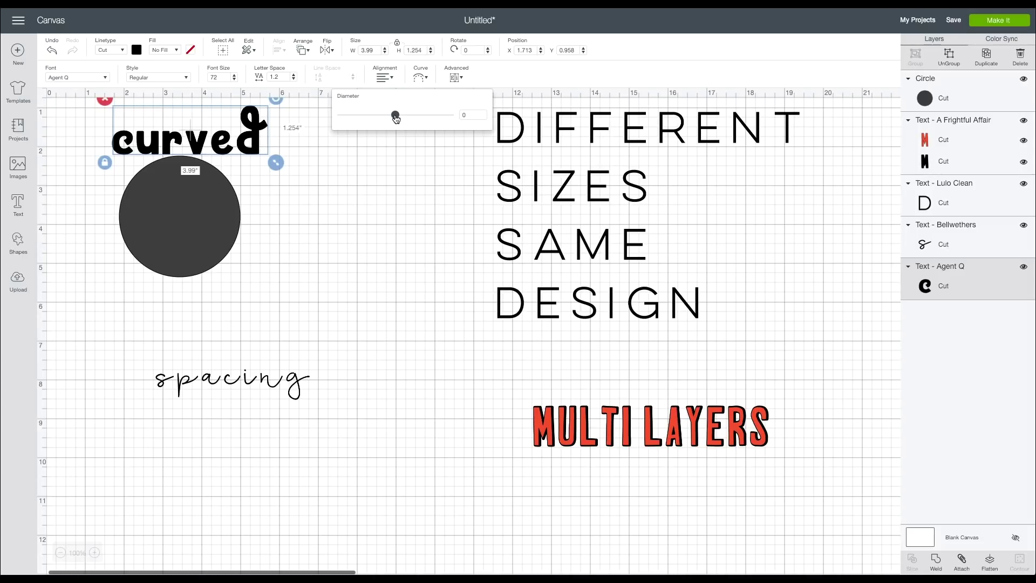
left_click_drag(396, 117, 435, 125)
left_click_drag(267, 172, 259, 171)
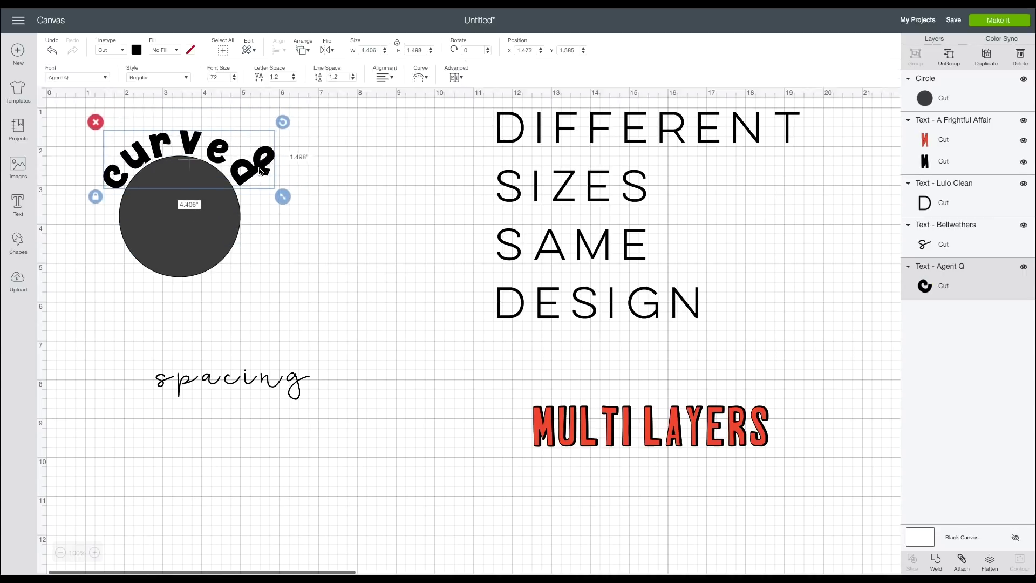
left_click(325, 223)
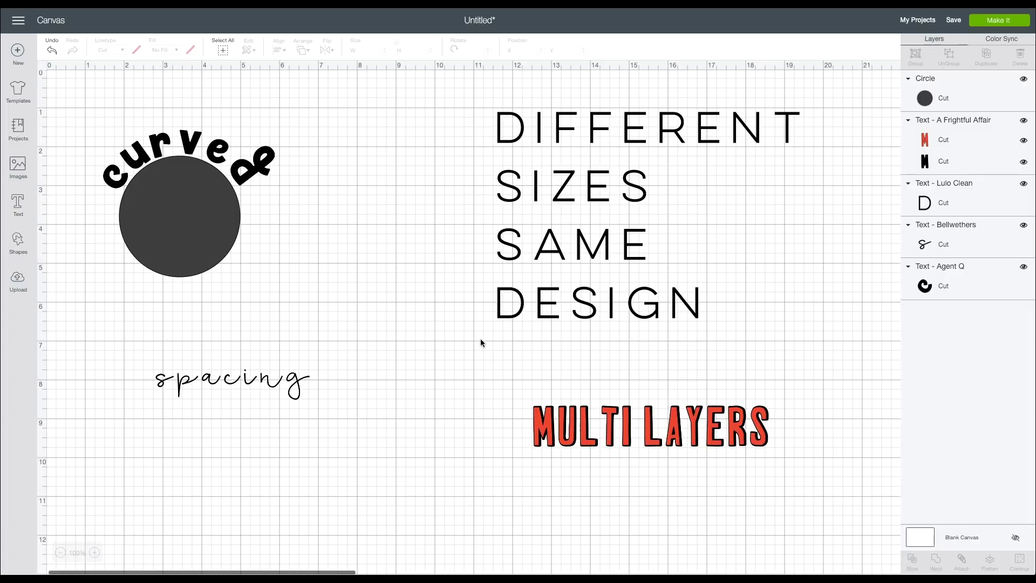
scroll(423, 323, "up", 1)
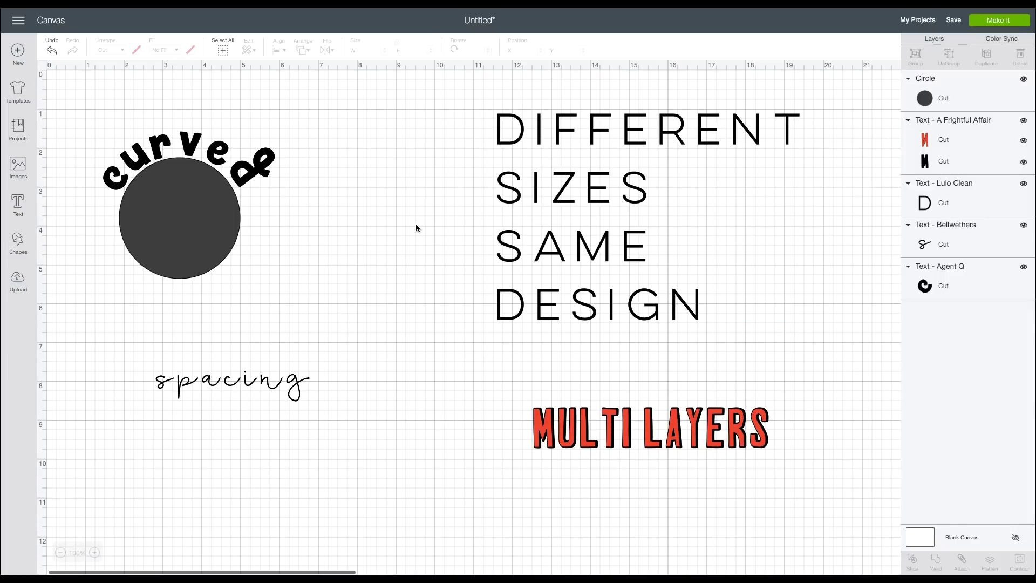
Lower the Letter Space of 'spacing' with the arrows, then enter a value of 1.
left_click(220, 387)
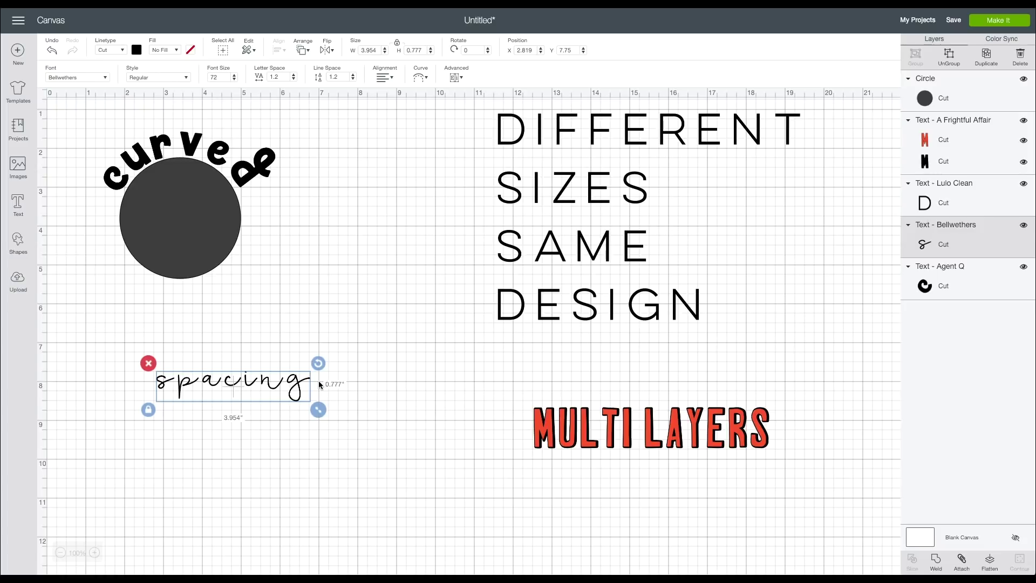
scroll(270, 388, "down", 2)
scroll(267, 388, "up", 2)
left_click(294, 81)
left_click(294, 81)
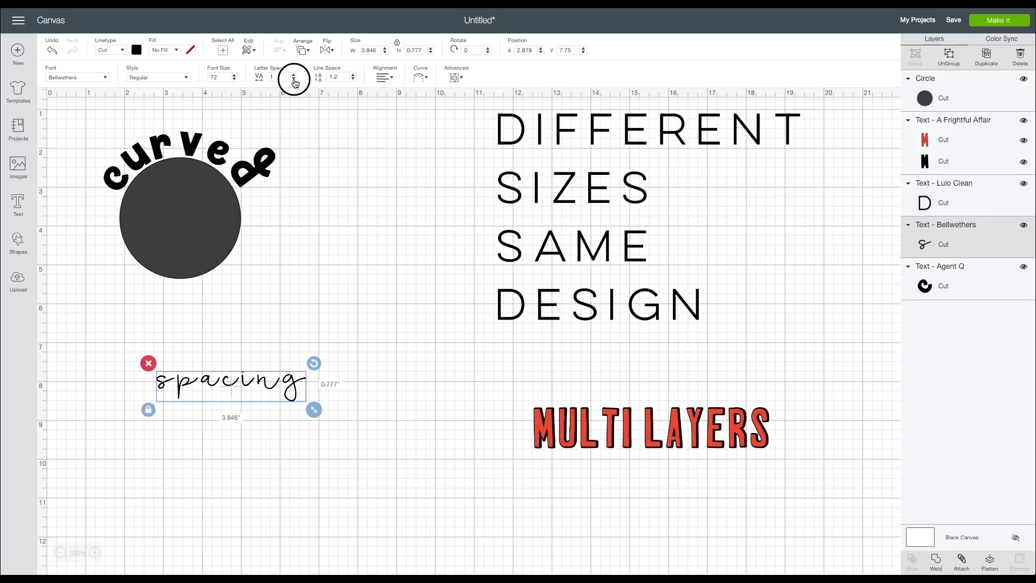
left_click(294, 81)
left_click(294, 80)
left_click(294, 81)
left_click(294, 81)
left_click(294, 81)
left_click(294, 81)
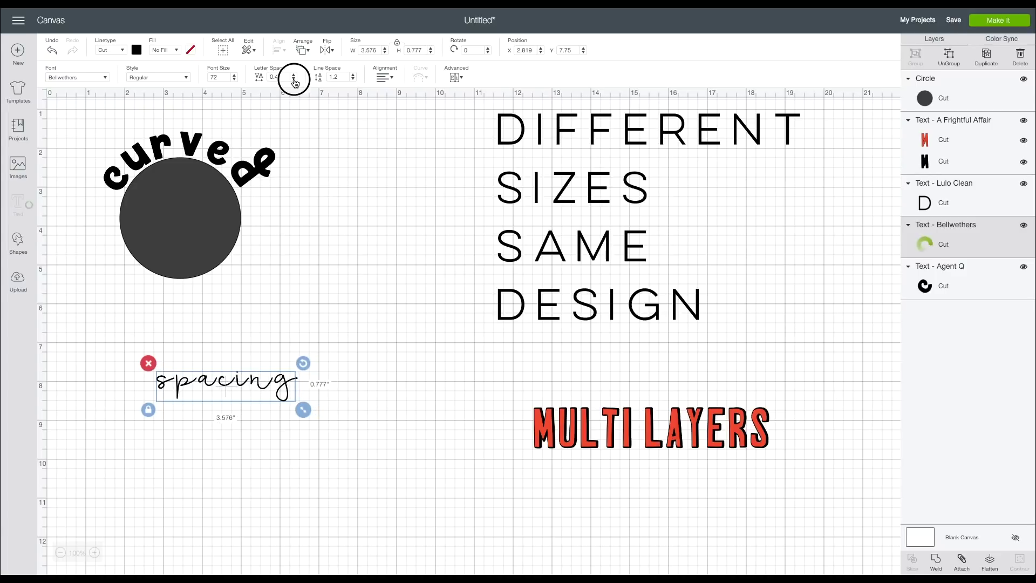
left_click(294, 81)
left_click(294, 81)
left_click(294, 80)
left_click(294, 80)
left_click(294, 80)
left_click(294, 80)
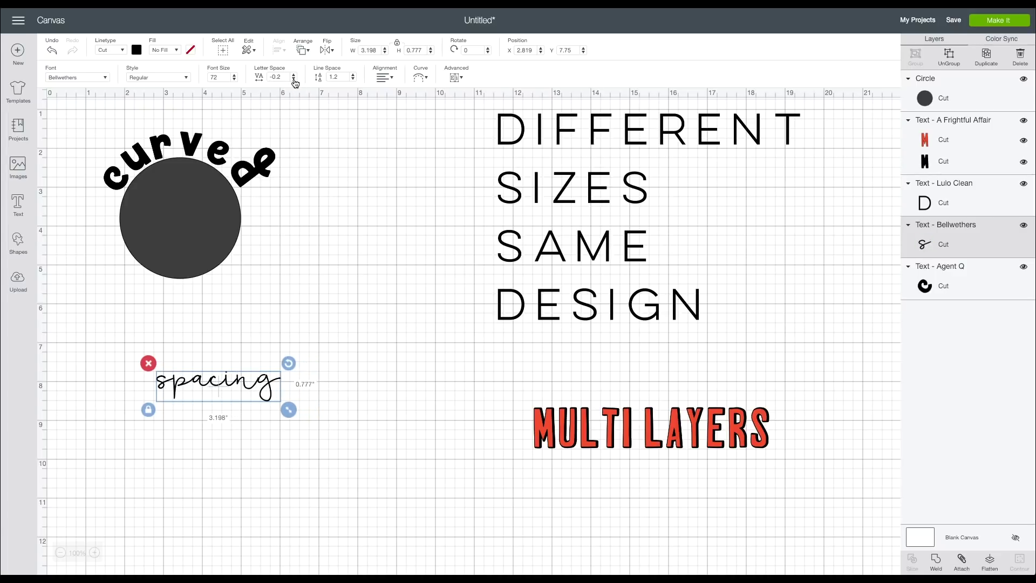
left_click(294, 80)
left_click(294, 80)
left_click(294, 81)
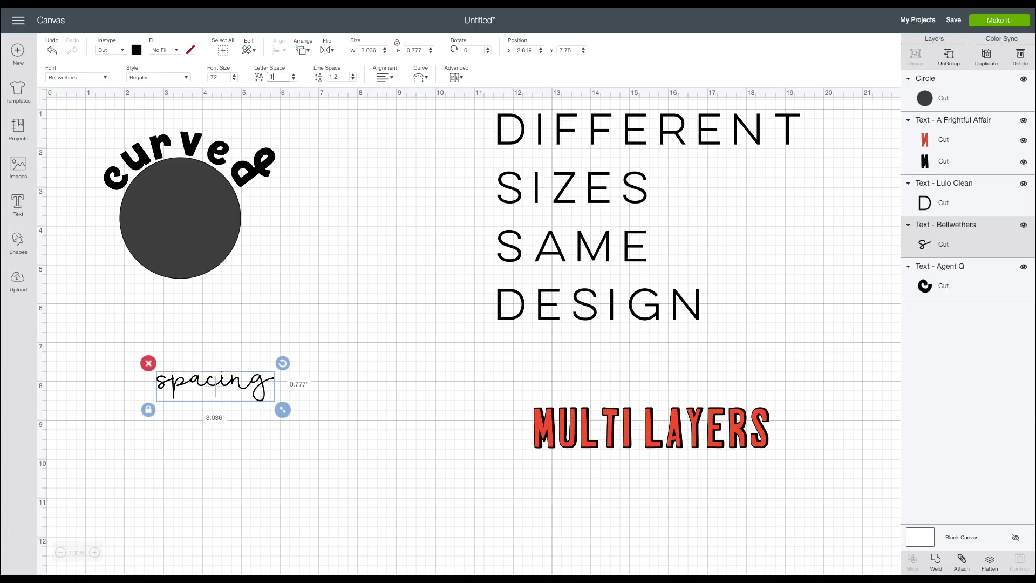
key("Return")
left_click(305, 315)
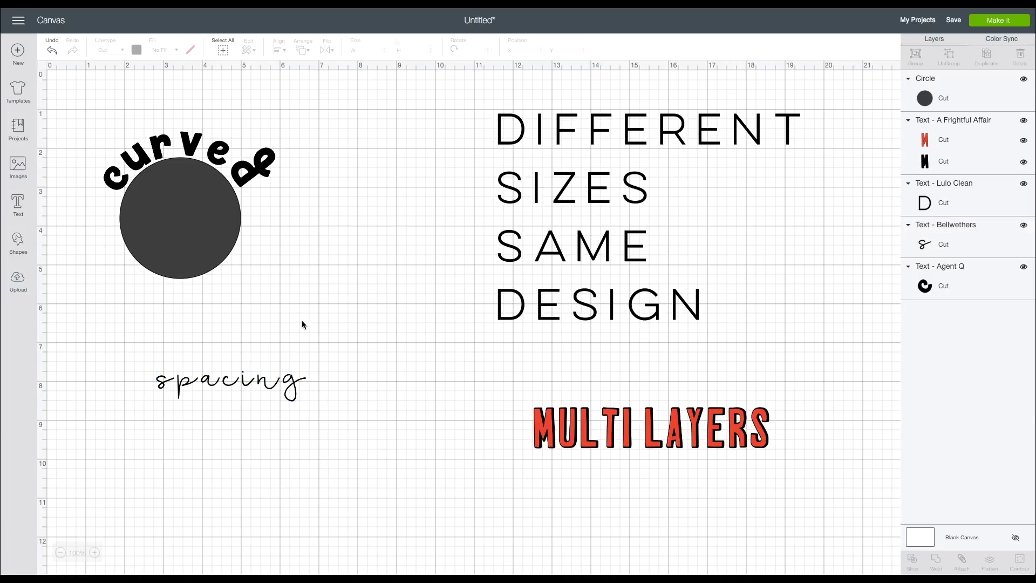
Ungroup 'spacing' to letters and check the i, g, s and c individually.
left_click(263, 392)
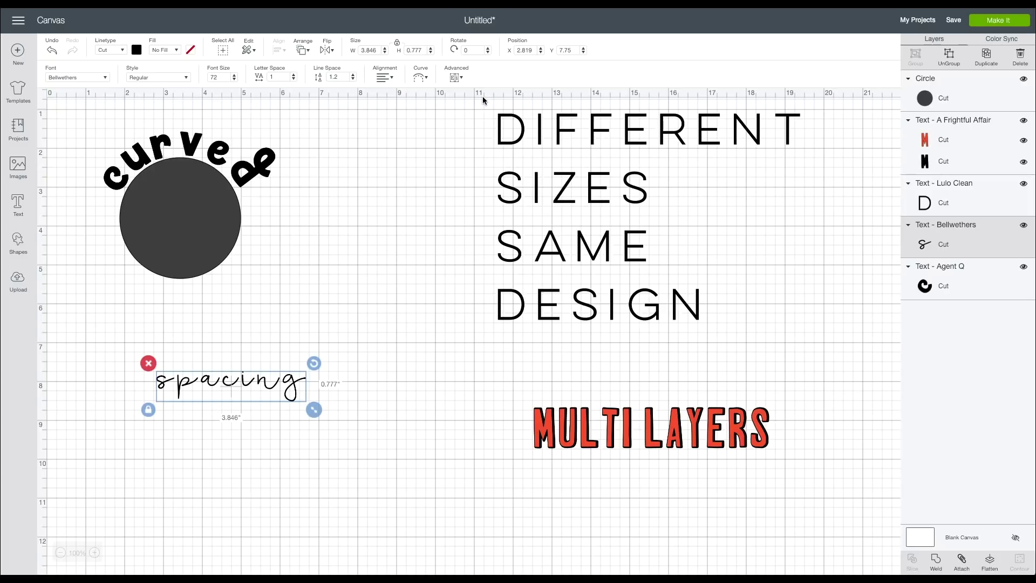
left_click(457, 77)
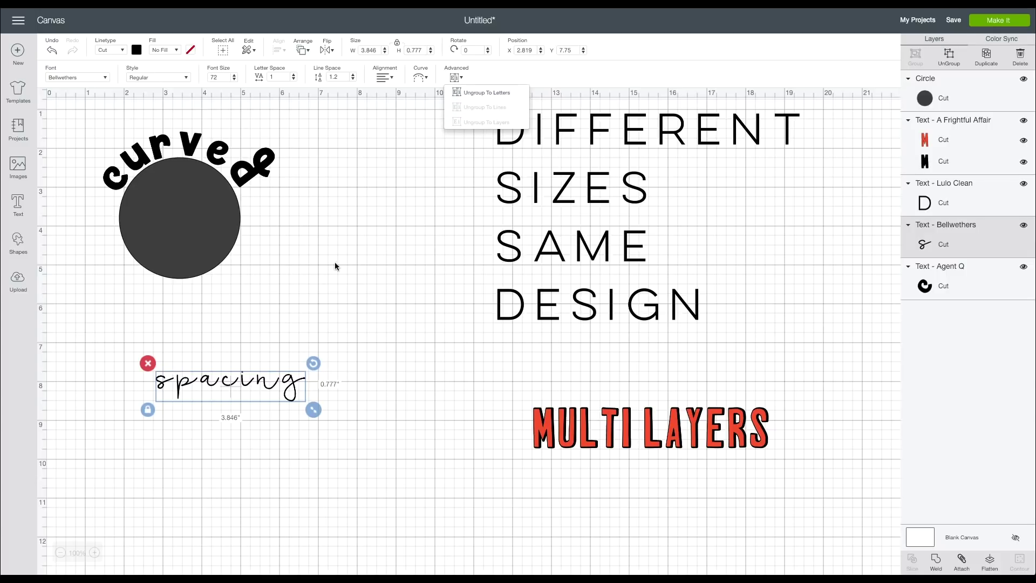
left_click(477, 93)
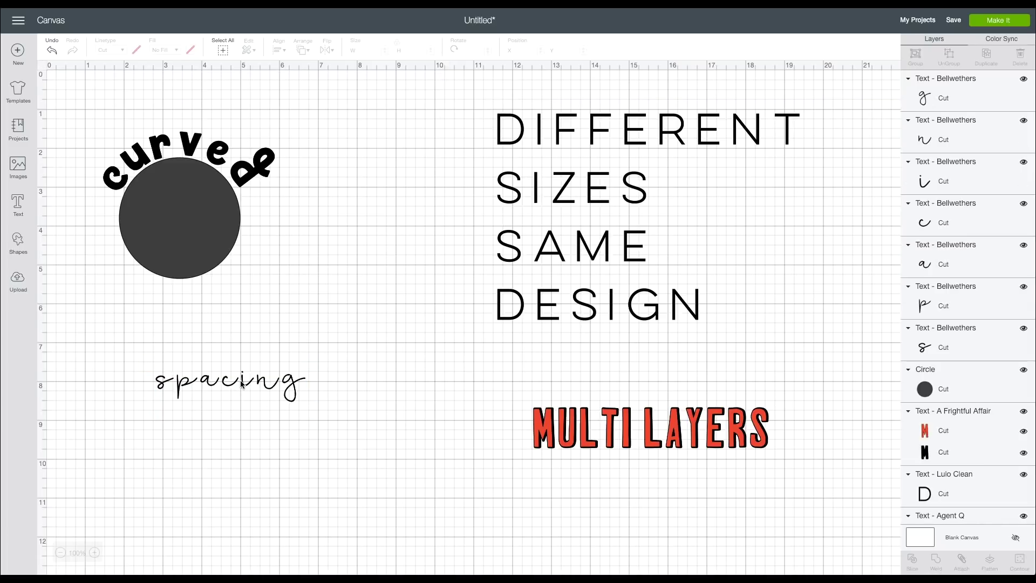
left_click(244, 385)
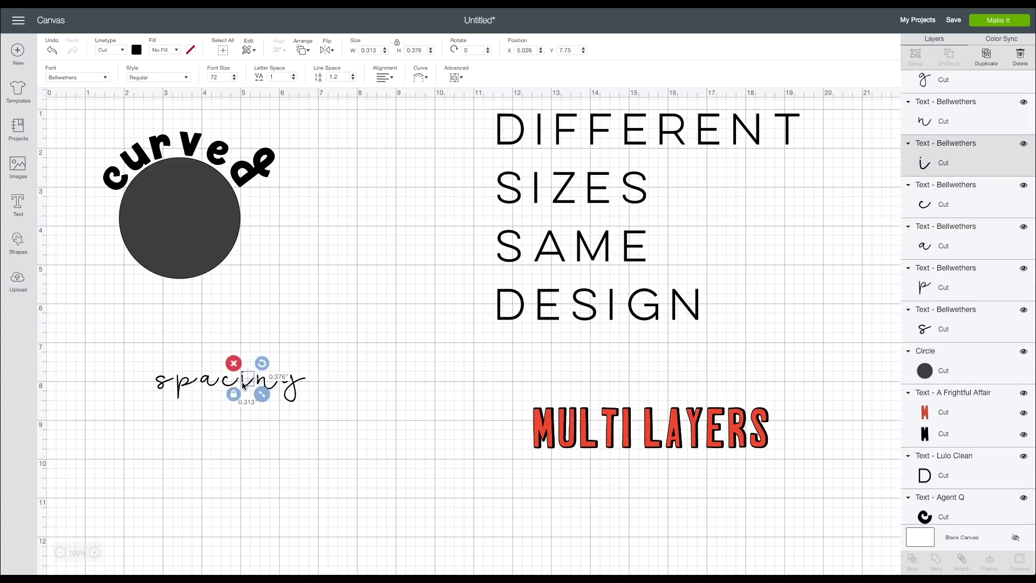
left_click(294, 392)
left_click(163, 386)
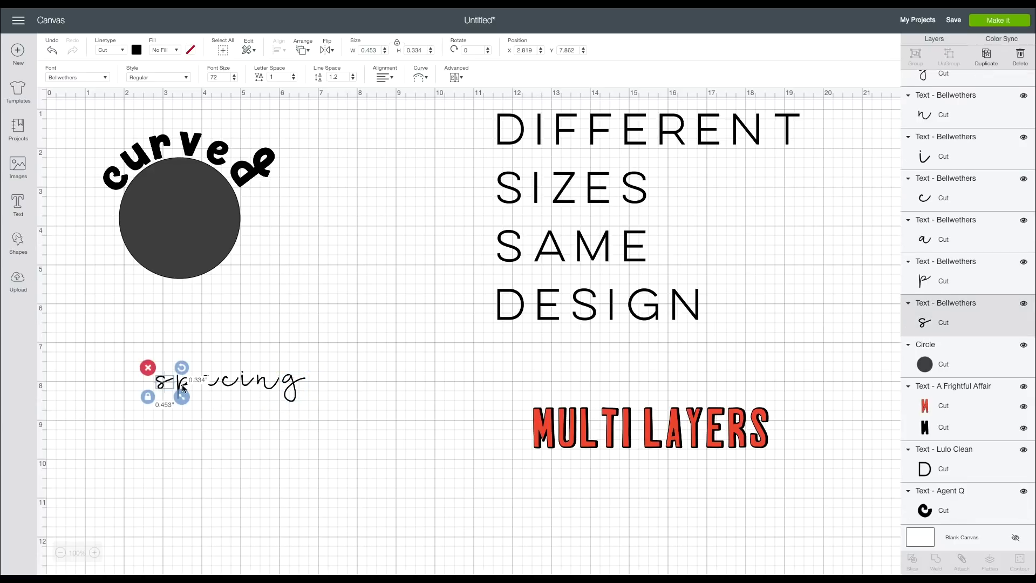
left_click(229, 387)
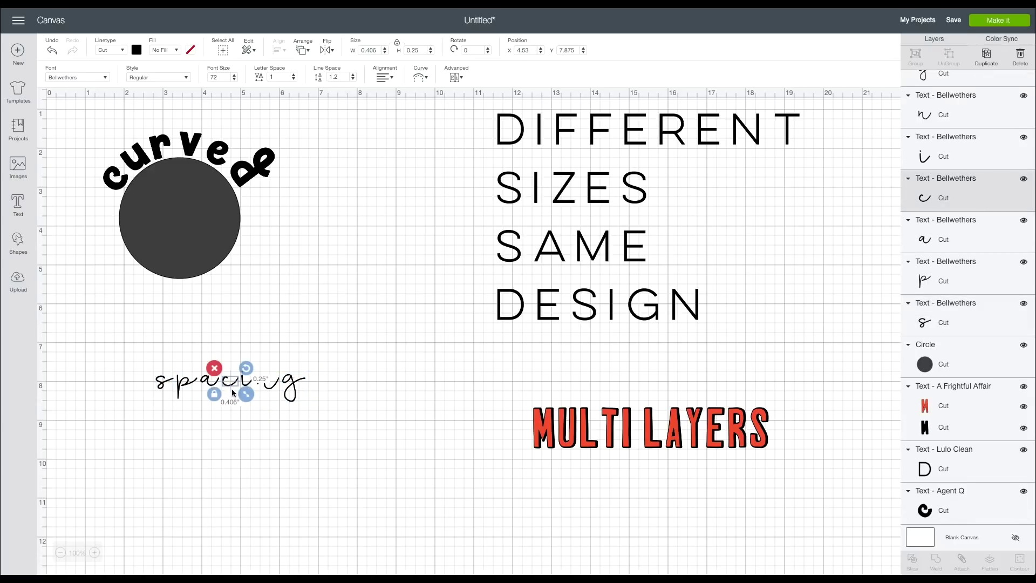
left_click(238, 417)
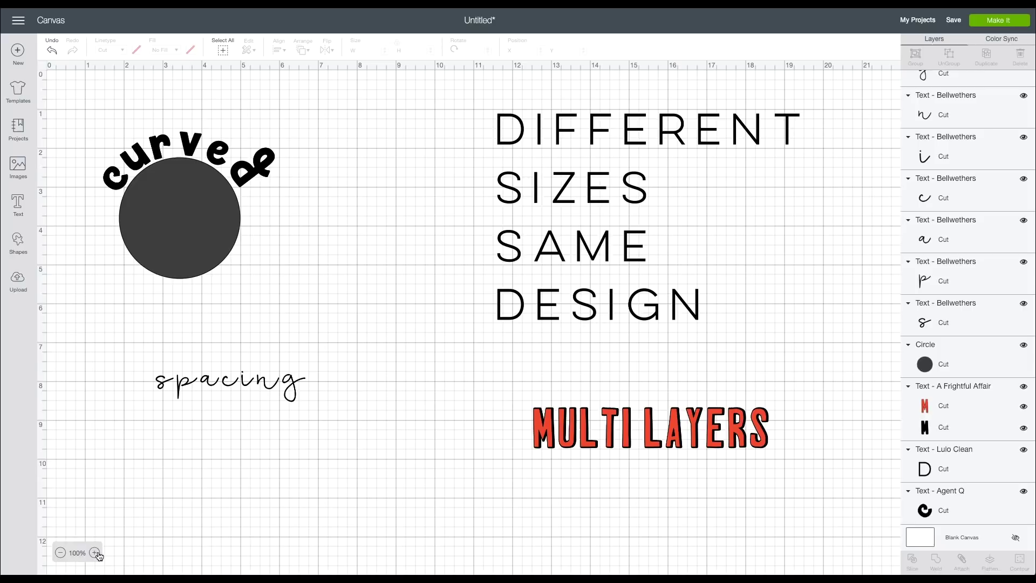
Enlarge the spacing letters and tuck the s and a against the p.
left_click_drag(111, 356, 451, 534)
left_click_drag(302, 393, 257, 371)
left_click(248, 424)
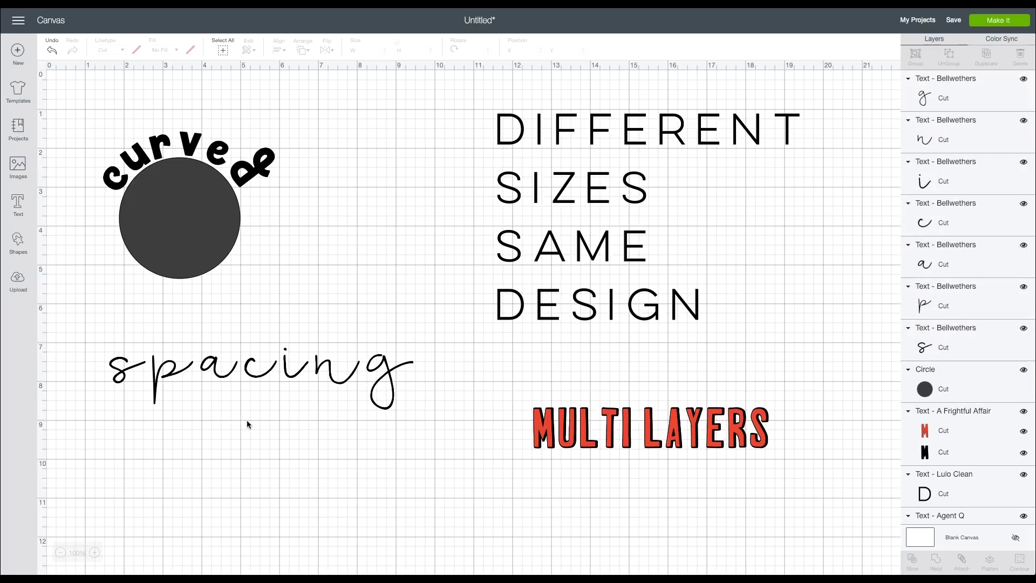
left_click_drag(122, 379, 130, 376)
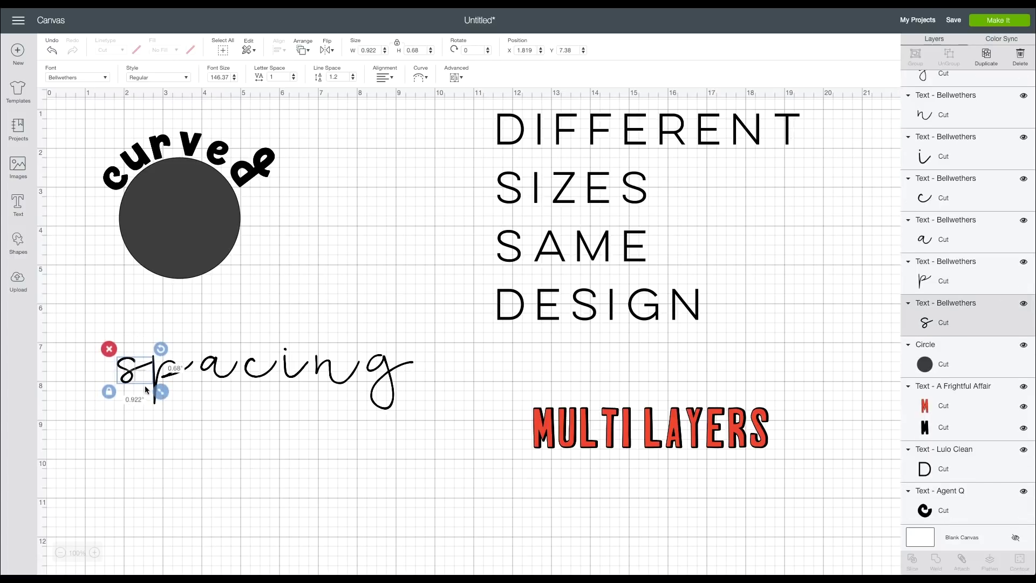
left_click(210, 370)
key("Left")
key("Left")
key("Left")
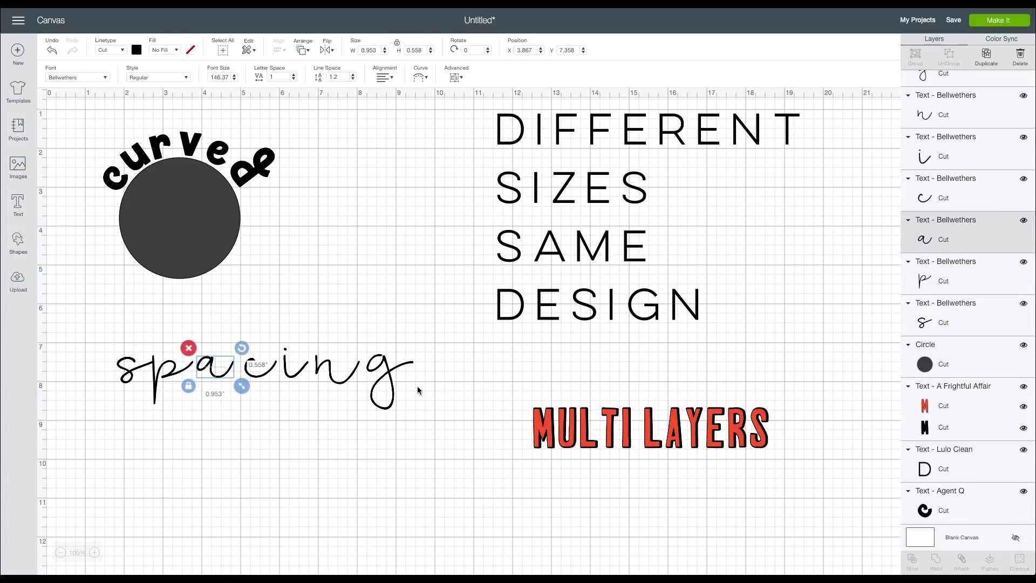
key("Right")
key("Right")
key("Left")
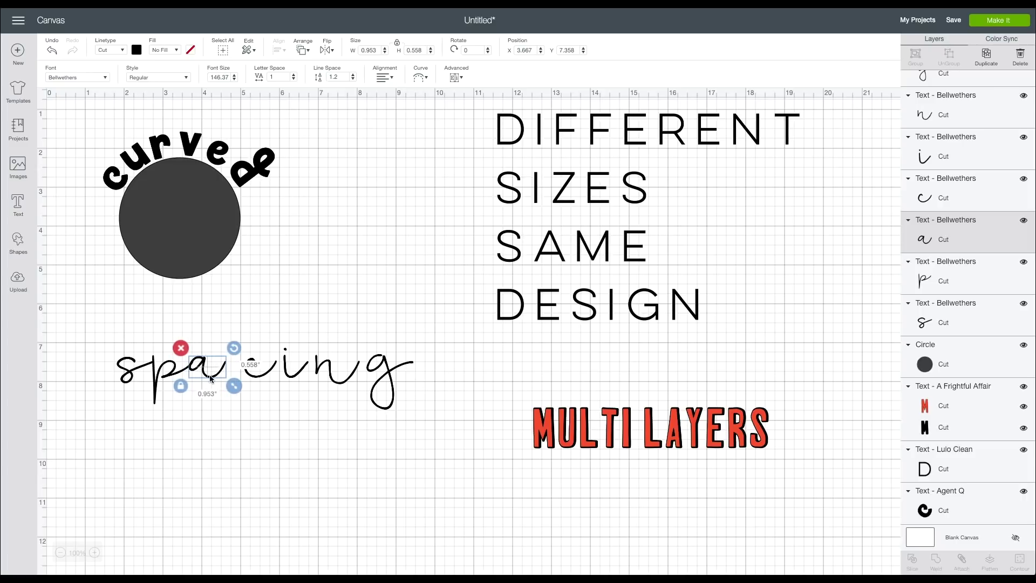
left_click_drag(211, 377, 244, 379)
Slide the i, n and g left so each joins the letter before it.
left_click(266, 377)
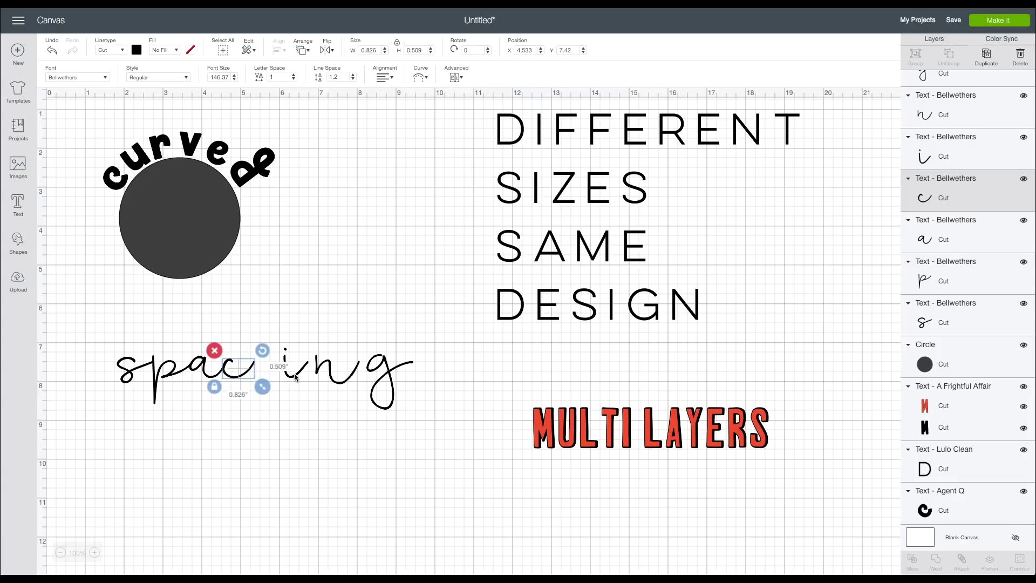
left_click_drag(296, 376, 264, 382)
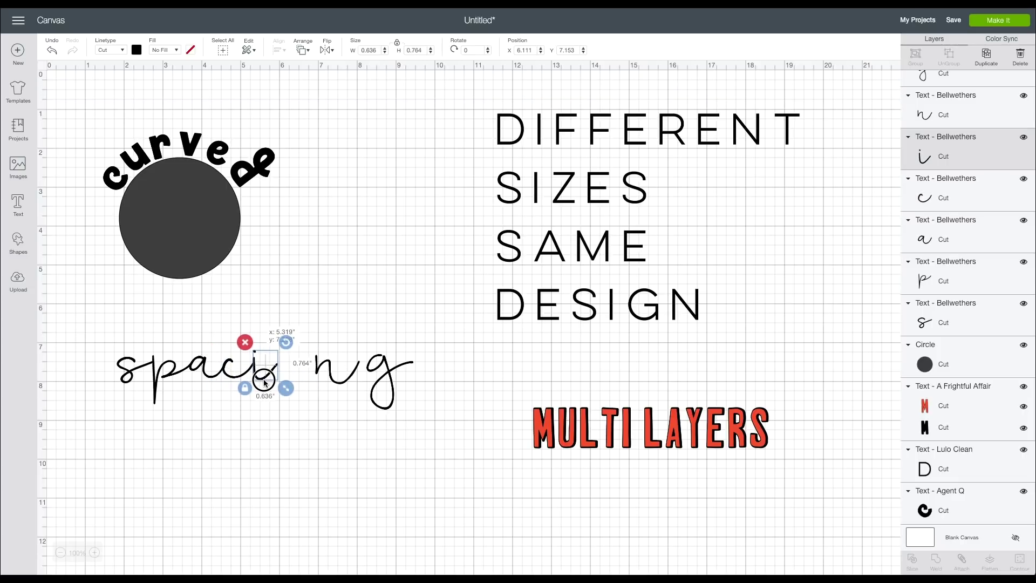
left_click(315, 373)
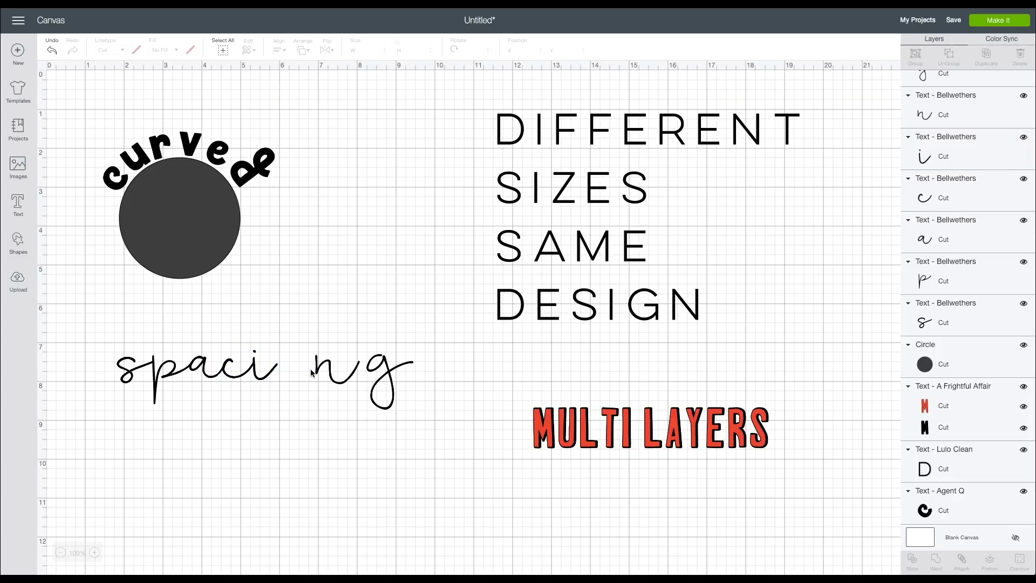
left_click_drag(311, 372, 279, 372)
left_click_drag(389, 372, 339, 377)
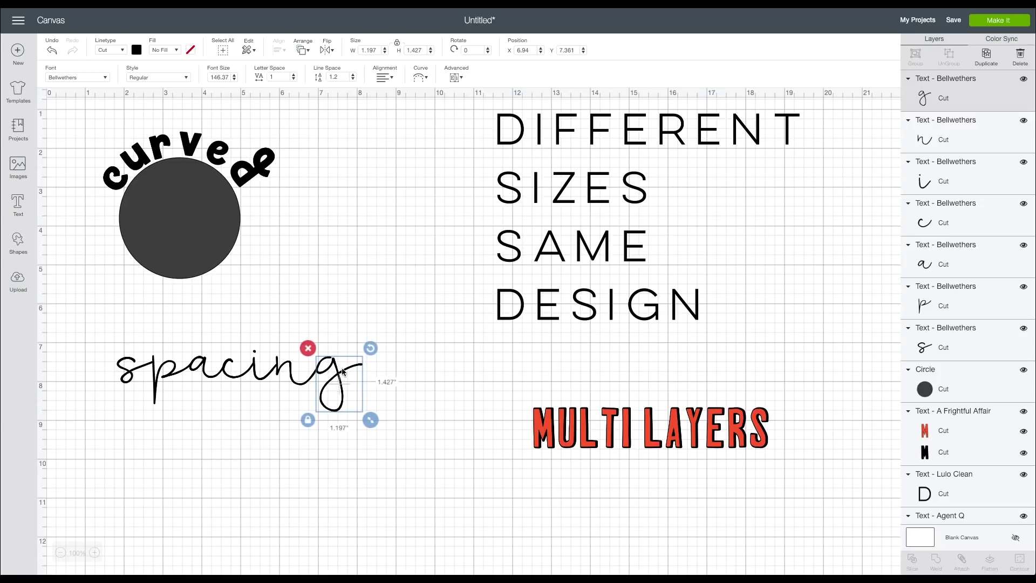
Weld all seven letters into one shape and move it lower-right.
left_click_drag(387, 326, 96, 413)
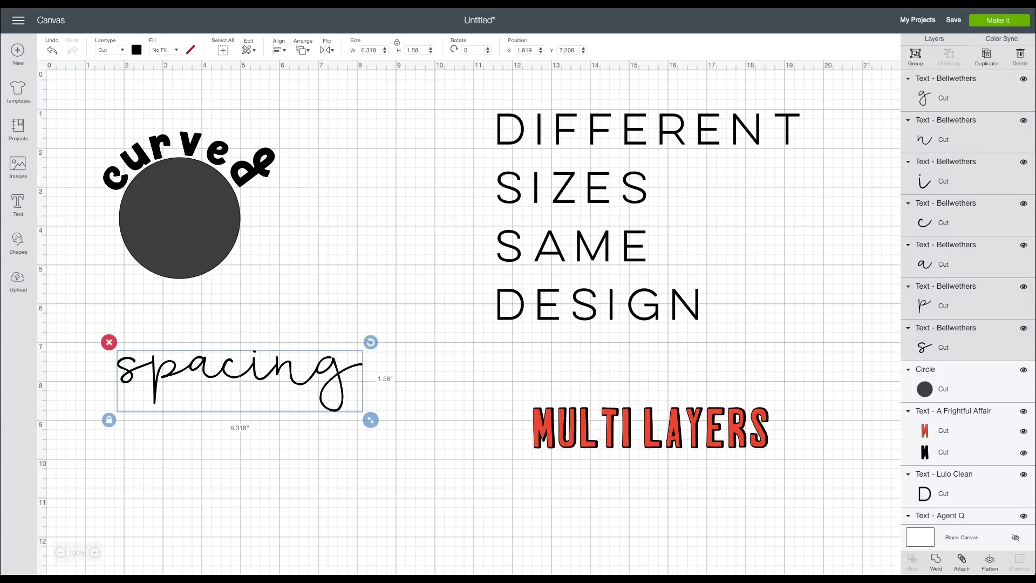
left_click(936, 561)
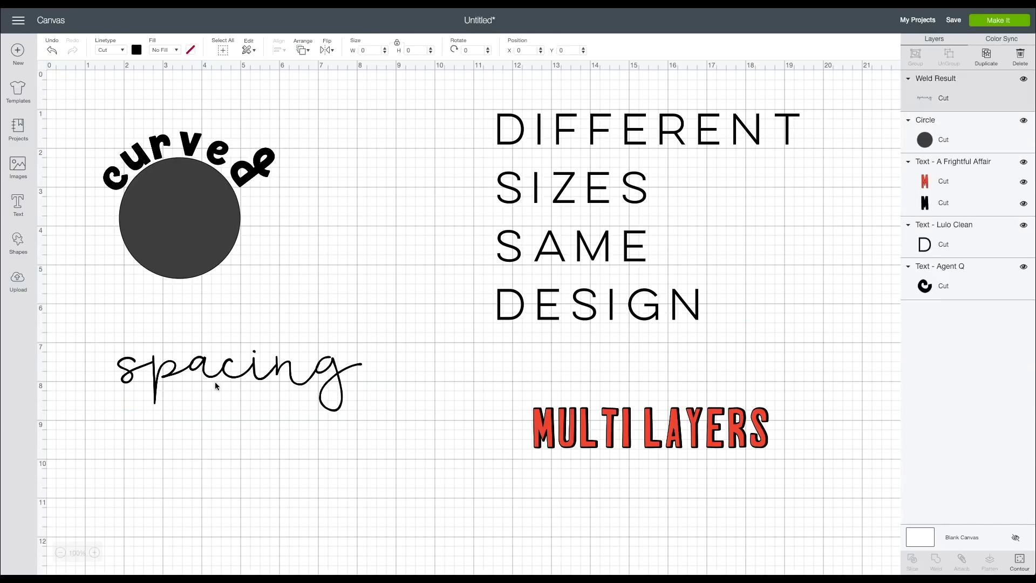
left_click(225, 369)
left_click_drag(226, 369, 238, 395)
Select 'sizes' in the Lulo Clean text and raise the font size to 74.
left_click(376, 264)
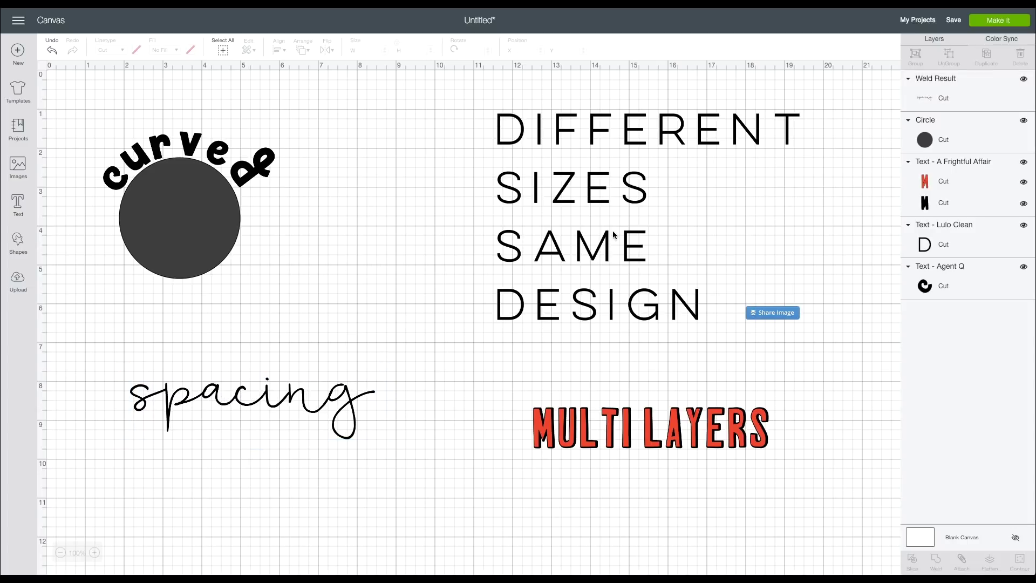
left_click(559, 252)
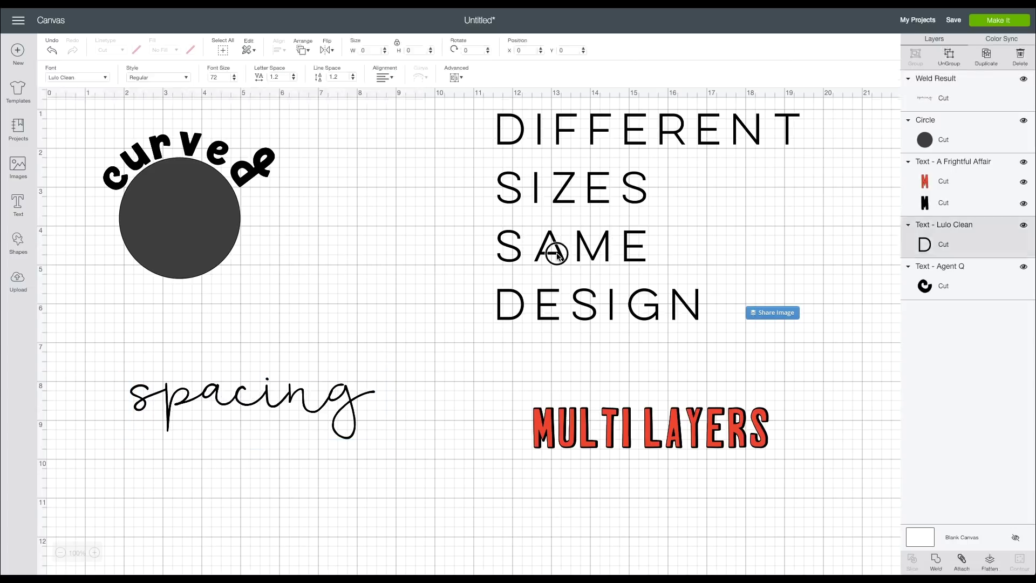
left_click(609, 186)
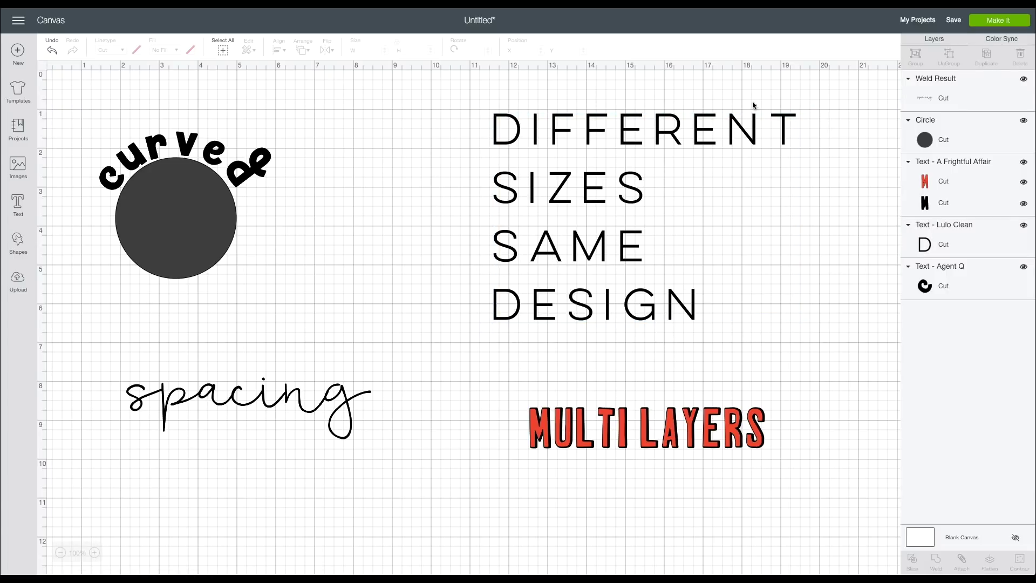
left_click(755, 116)
double_click(587, 195)
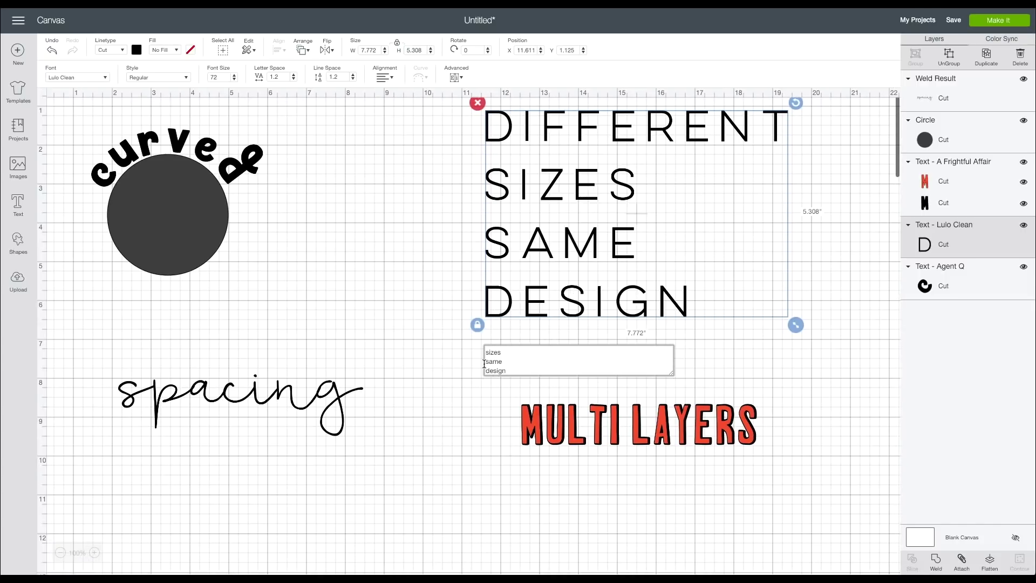
double_click(492, 360)
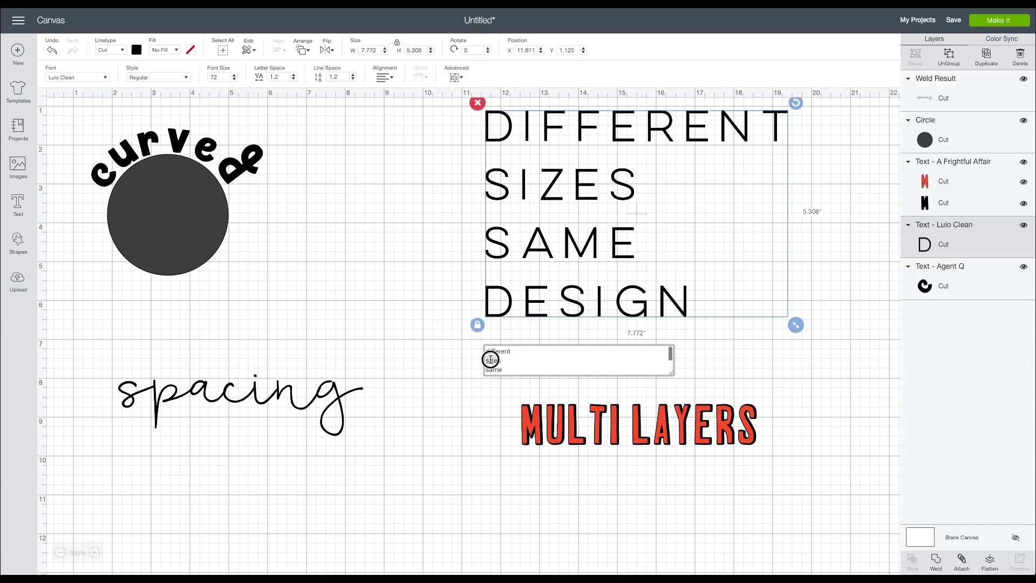
left_click(234, 75)
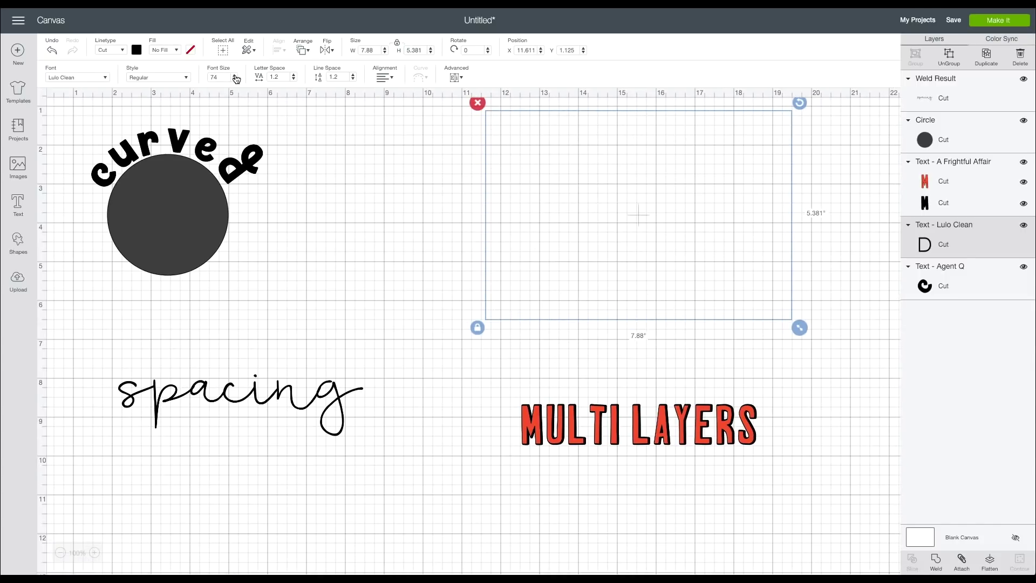
left_click(659, 339)
left_click(646, 316)
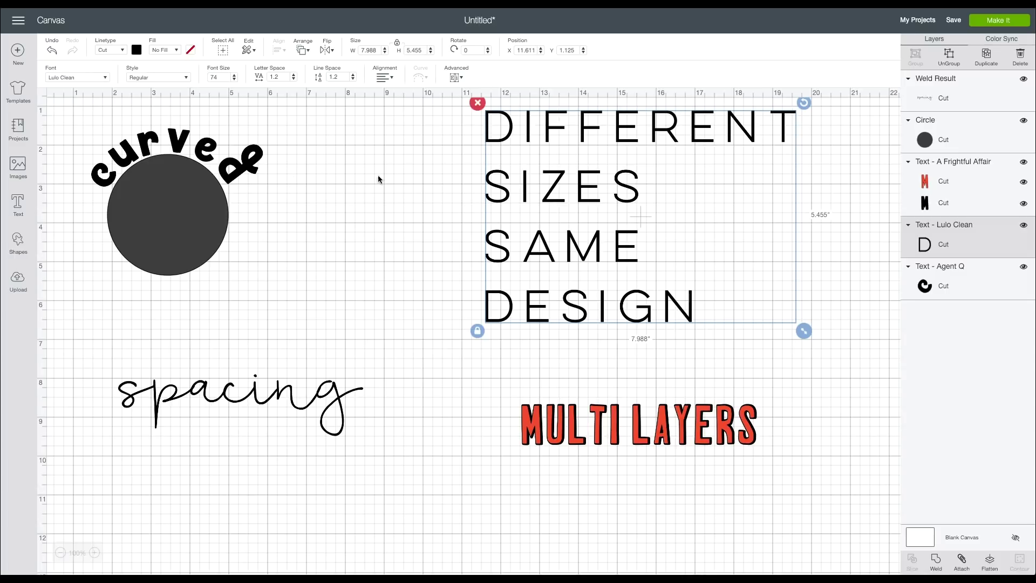
left_click(557, 189)
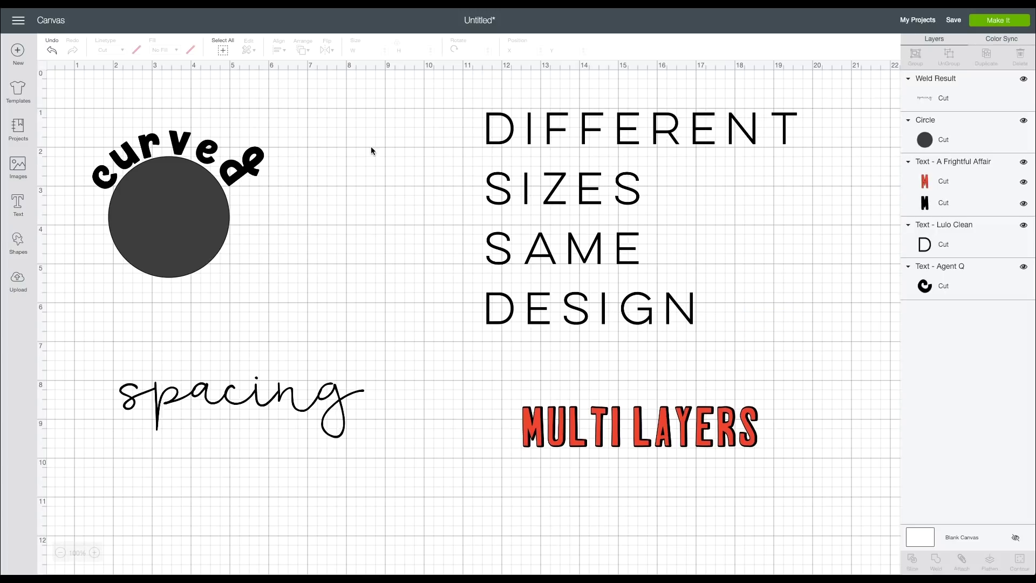
left_click(507, 140)
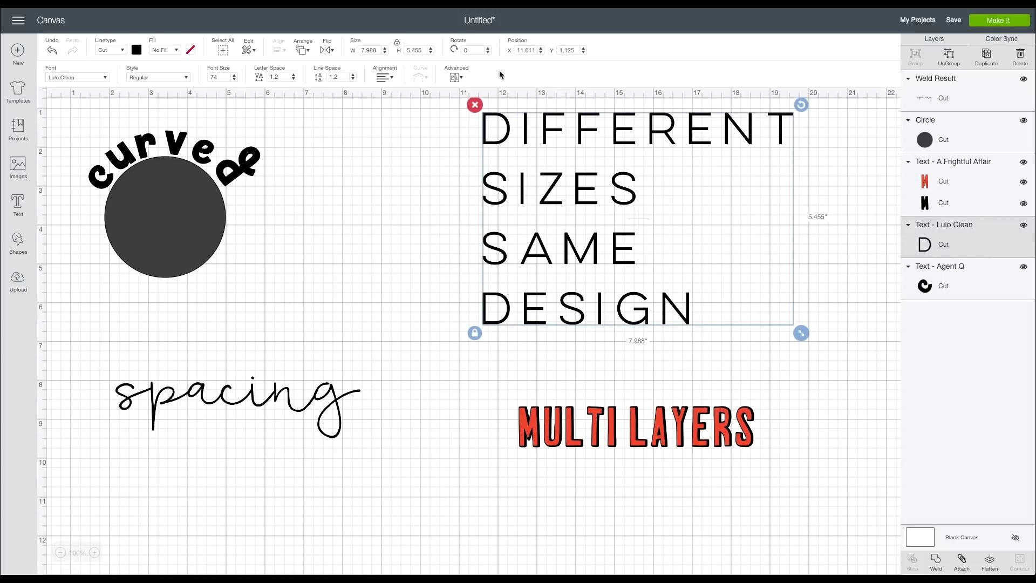
Ungroup the stacked text to lines so DIFFERENT, SIZES, SAME and DESIGN are separate.
left_click(459, 79)
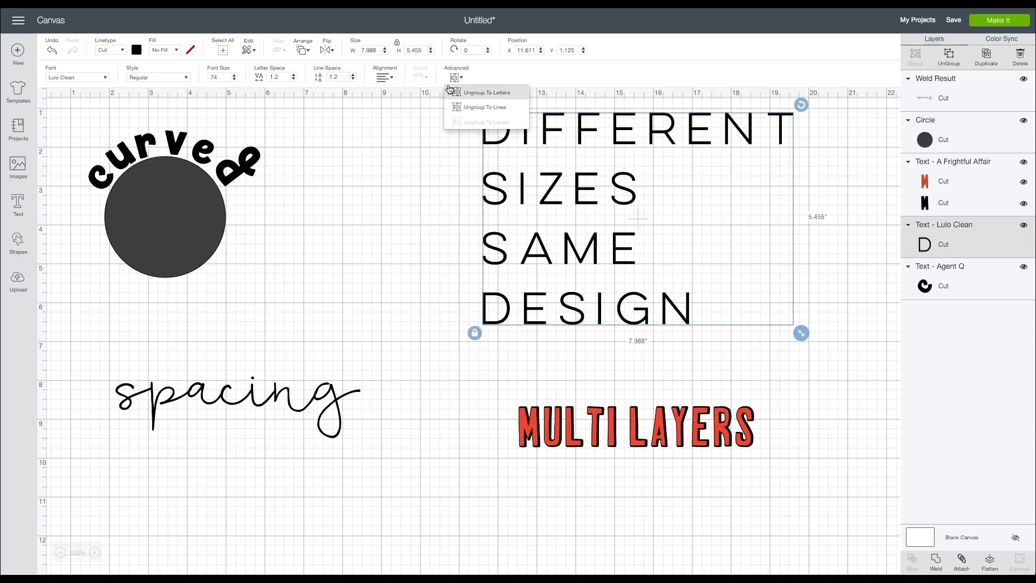
left_click(479, 107)
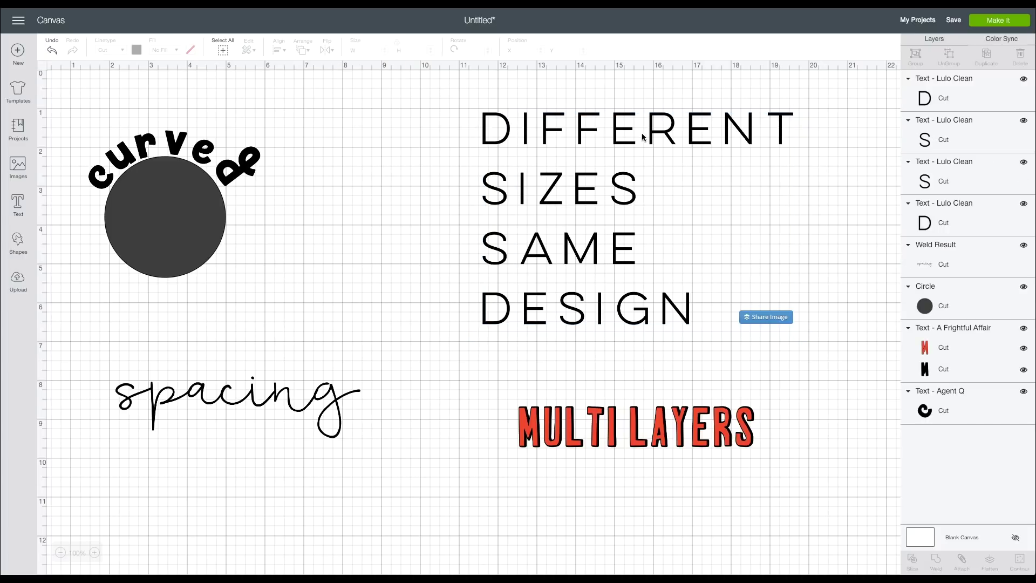
left_click(620, 146)
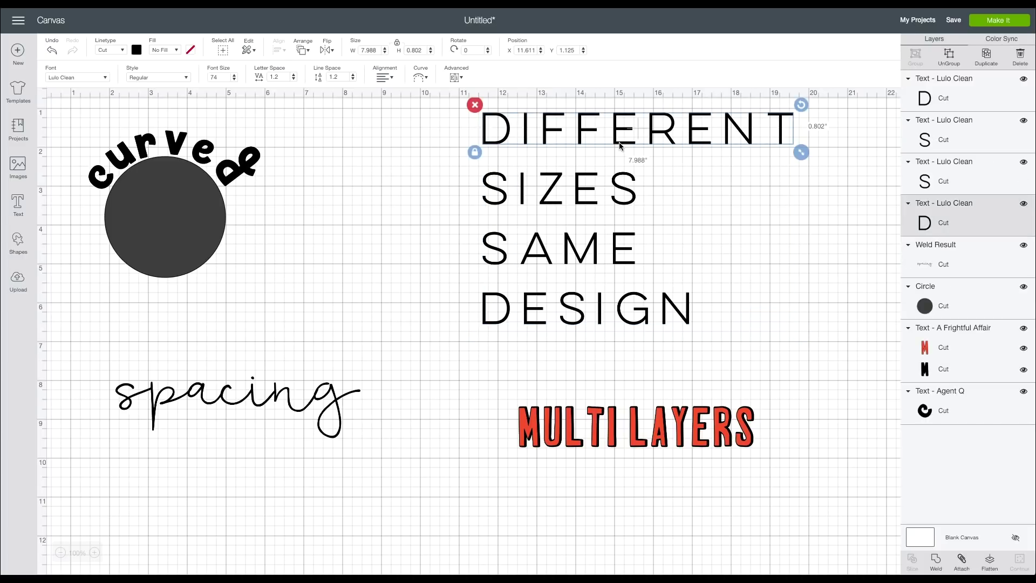
left_click(581, 194)
left_click(566, 250)
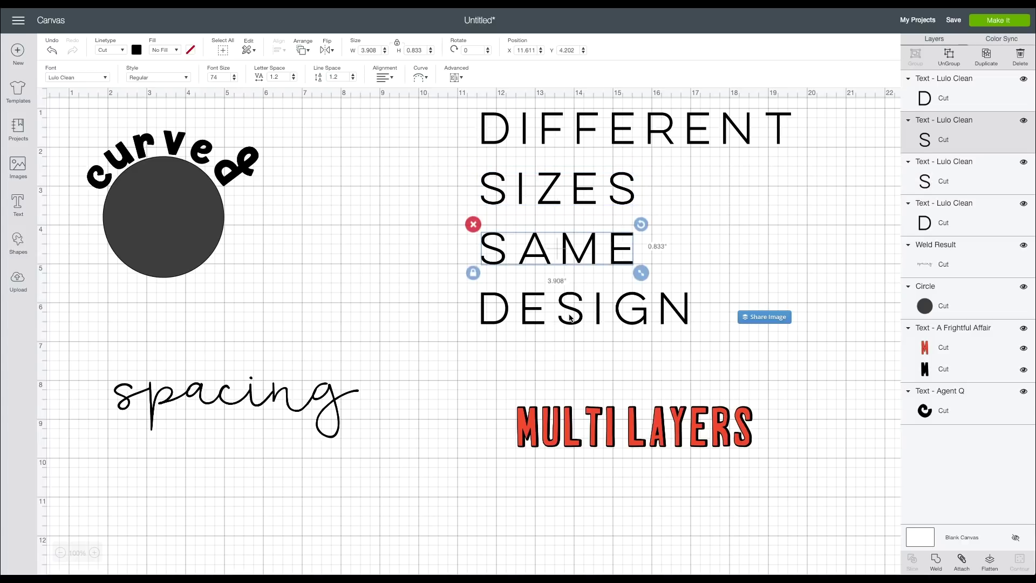
left_click(626, 309)
left_click(686, 208)
Enlarge SIZES, SAME and DESIGN to match DIFFERENT's width, moving SAME up under SIZES.
left_click(561, 189)
left_click_drag(642, 213, 782, 205)
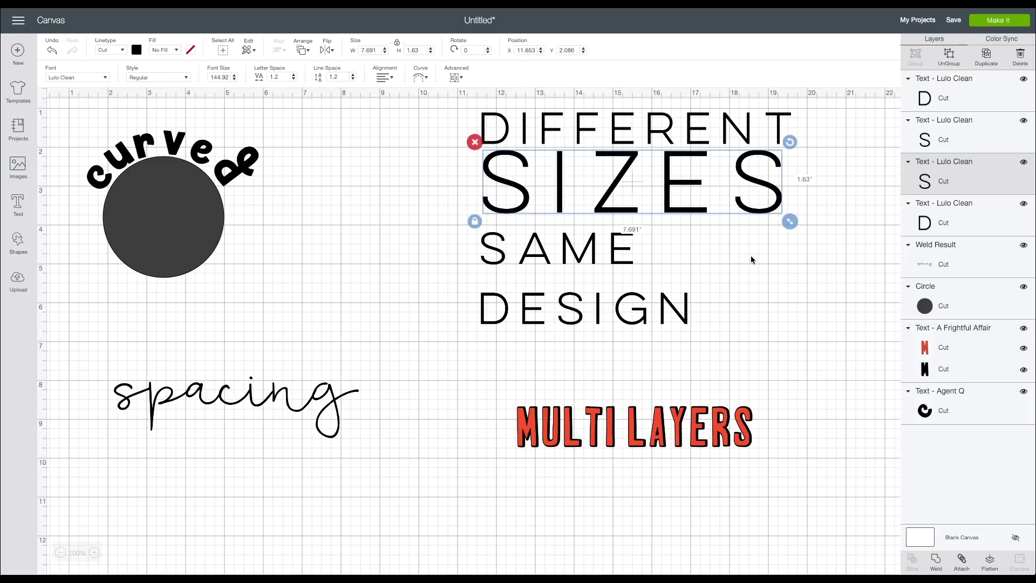
left_click(621, 258)
left_click_drag(641, 273, 796, 326)
left_click_drag(762, 296, 759, 284)
left_click(689, 328)
left_click_drag(701, 334, 796, 377)
left_click(818, 415)
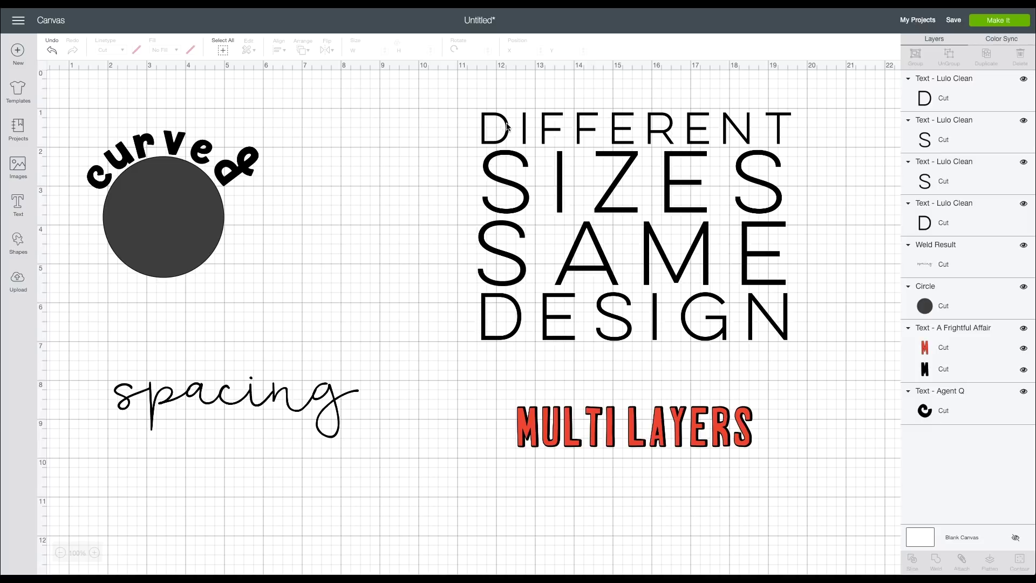
Move DIFFERENT and SIZES up to close the gaps, then preview in Make It and return.
left_click_drag(507, 126, 507, 107)
left_click_drag(606, 193, 605, 180)
left_click(834, 192)
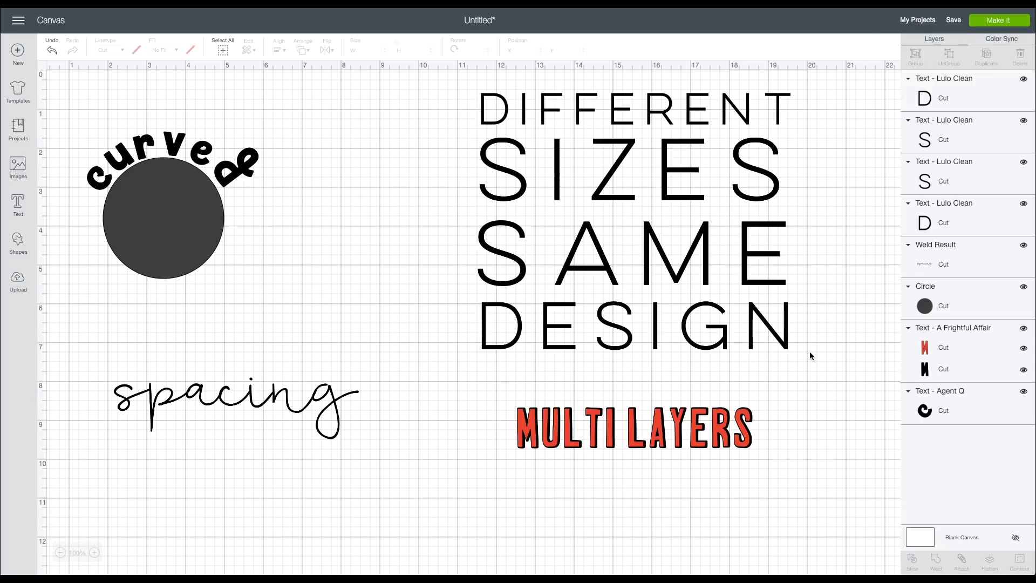
left_click_drag(807, 354, 441, 87)
left_click(858, 161)
left_click(997, 20)
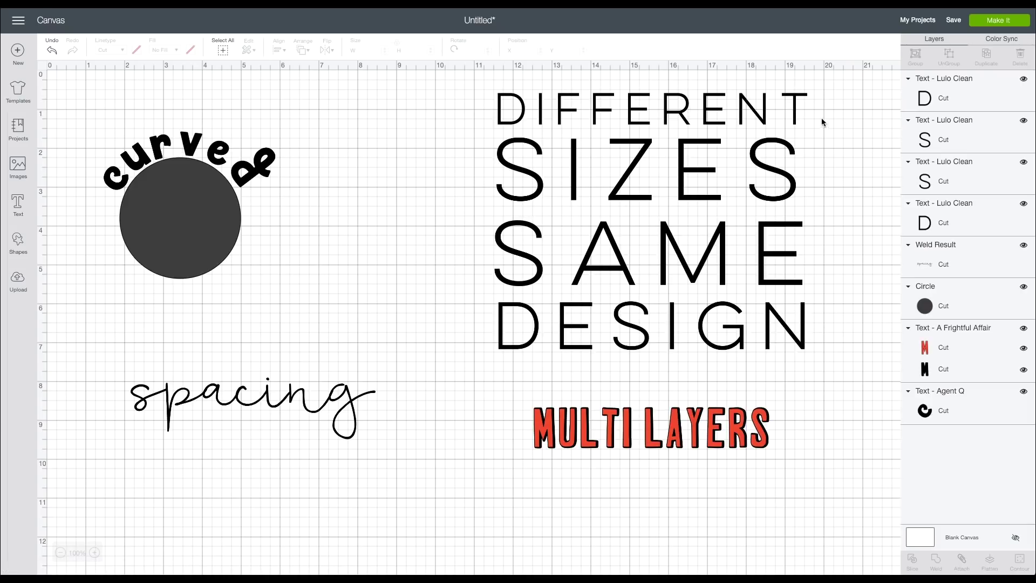
left_click(845, 89)
Attach the four text lines as one group and check the mat preview before returning.
left_click_drag(846, 89, 464, 366)
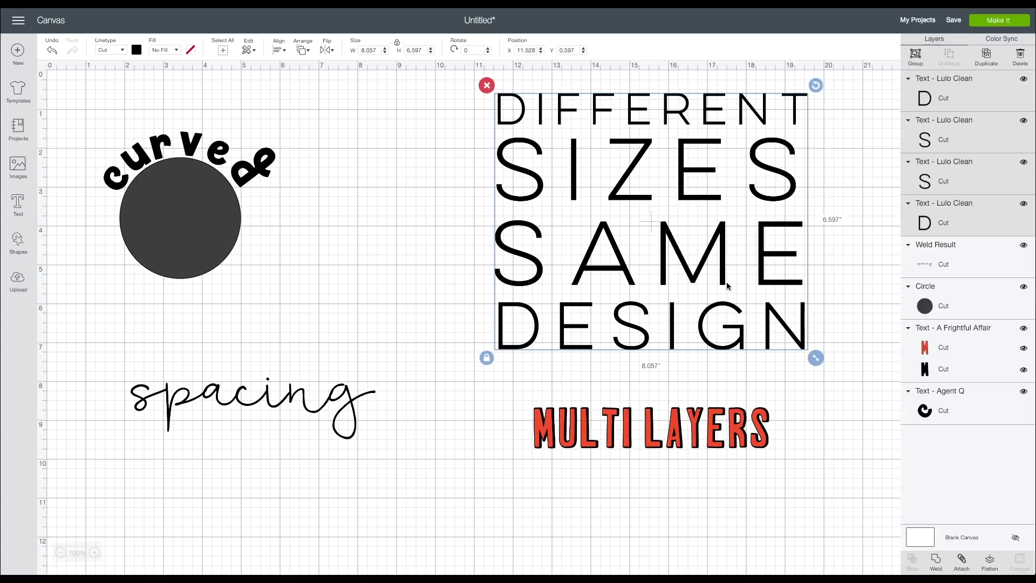
left_click(962, 564)
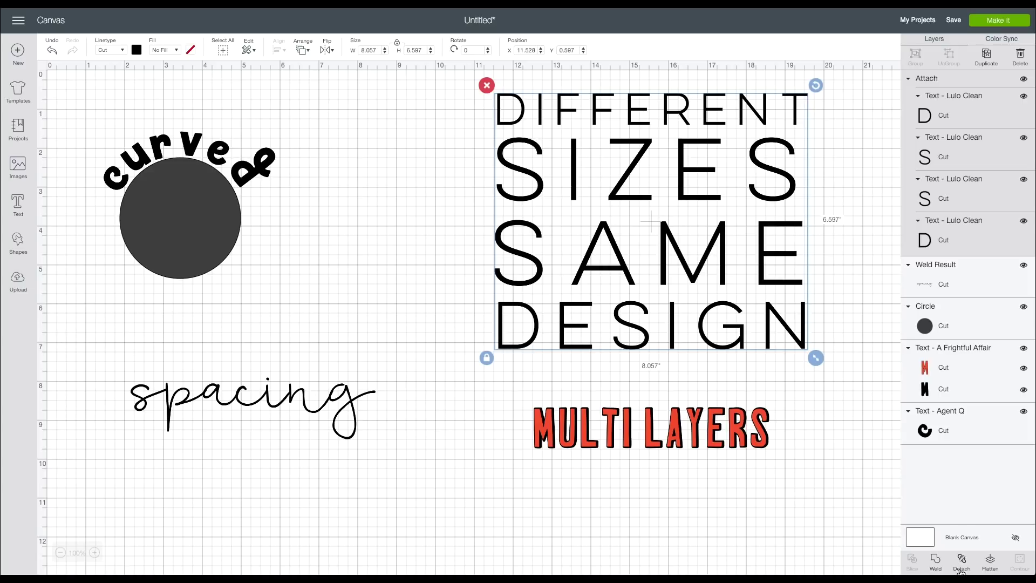
left_click(980, 22)
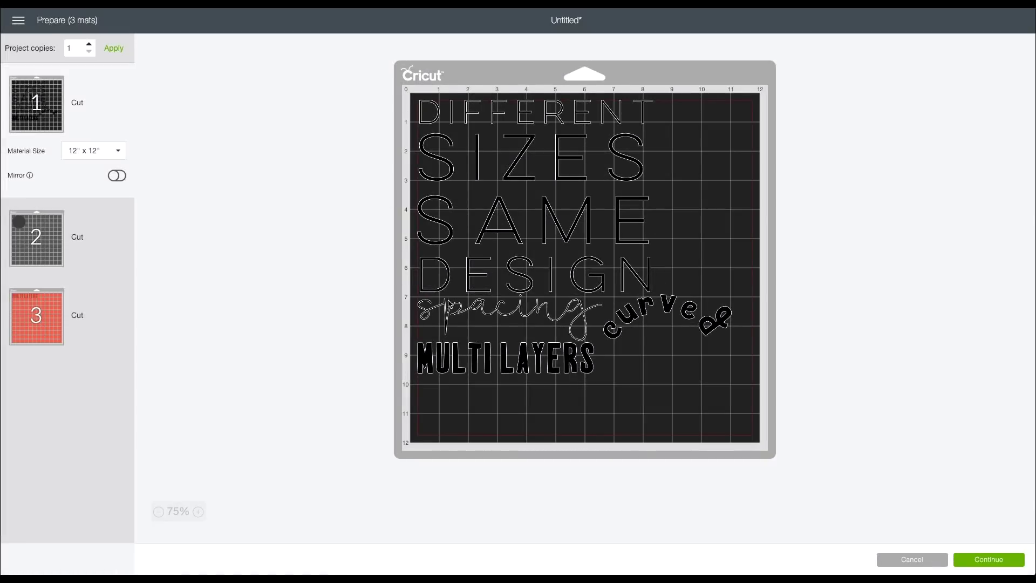
left_click(897, 562)
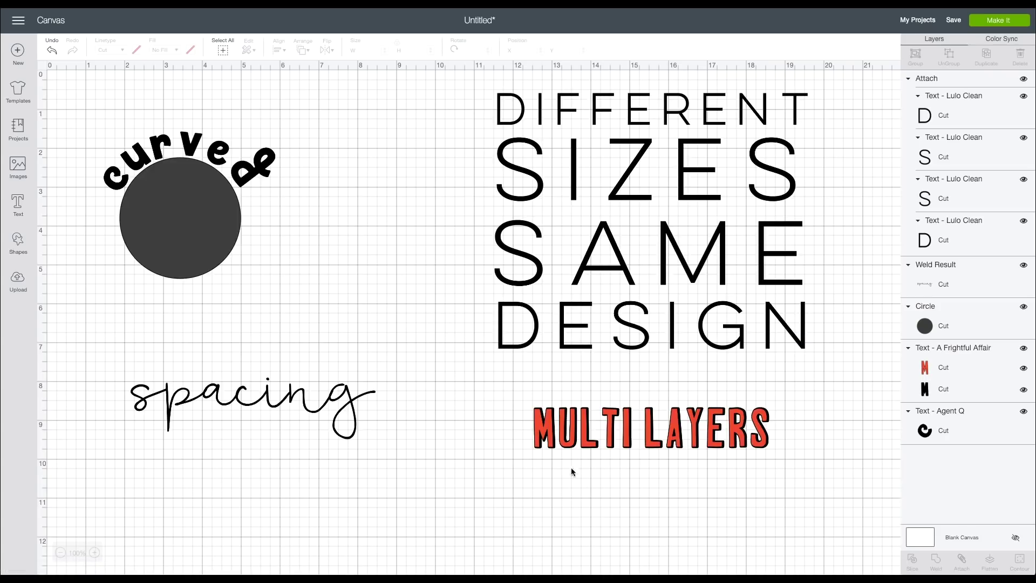
scroll(628, 378, "down", 2)
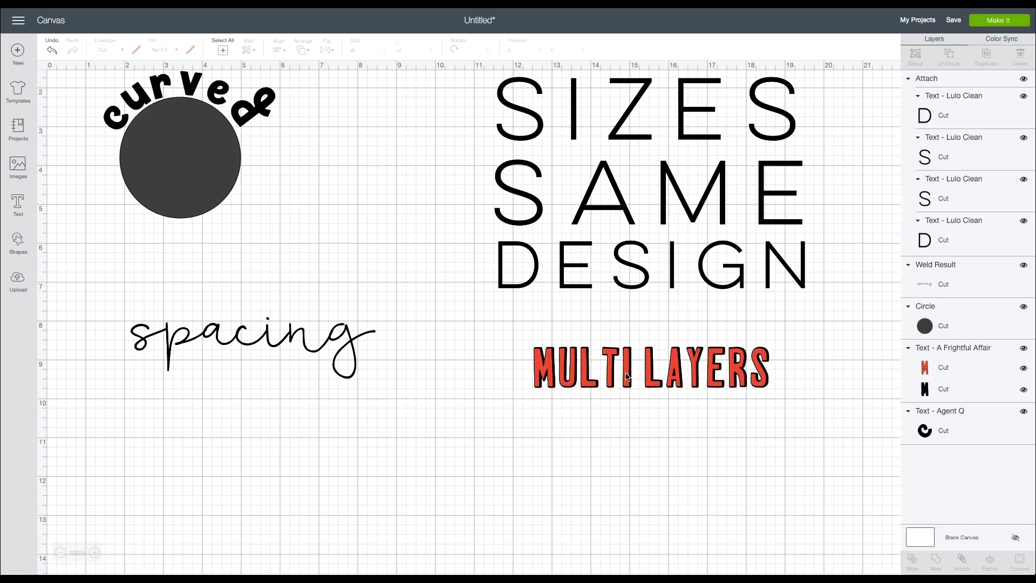
left_click(627, 378)
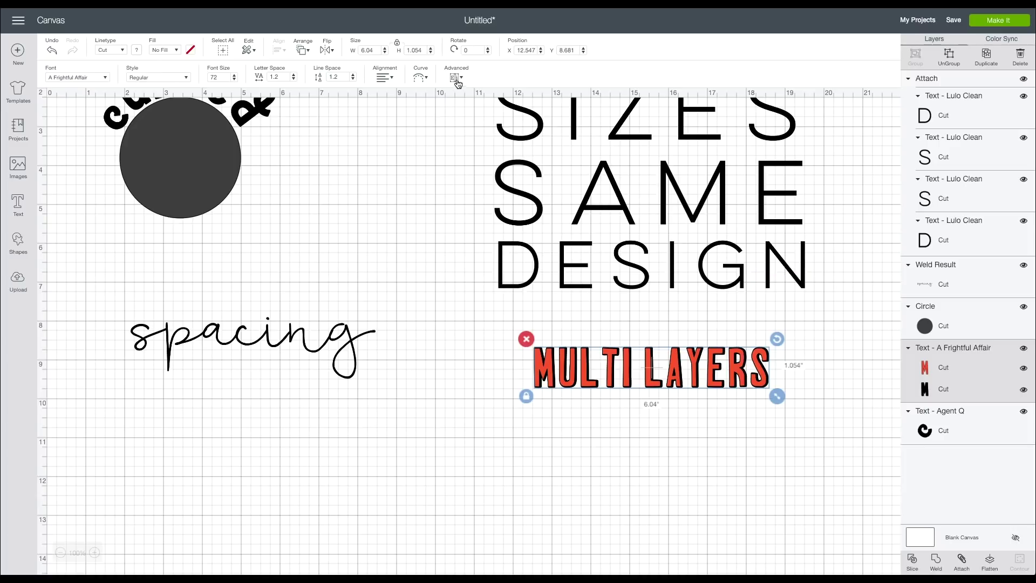
Select MULTI LAYERS and toggle its red layer's visibility to inspect the layers.
left_click(817, 470)
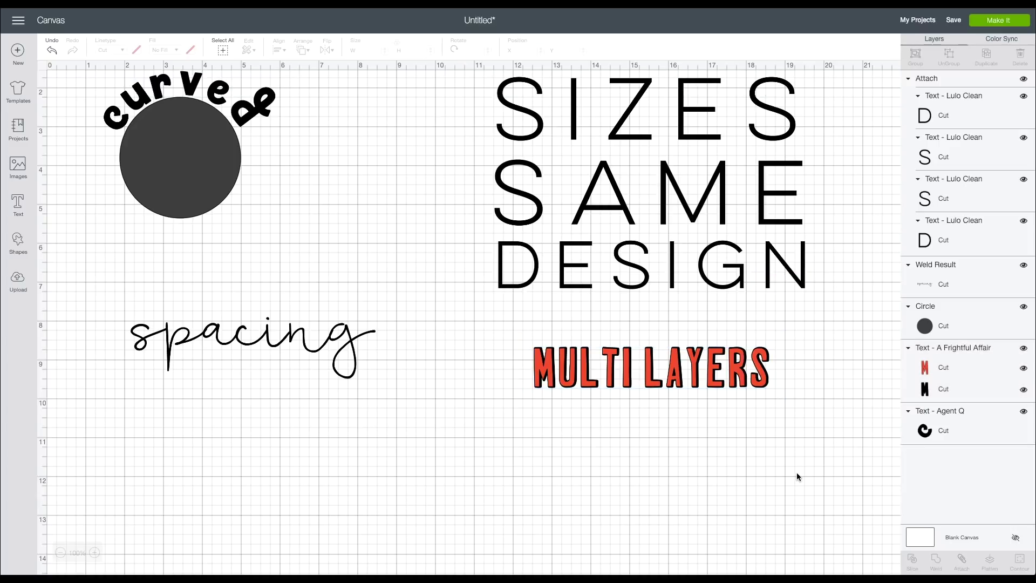
left_click(746, 376)
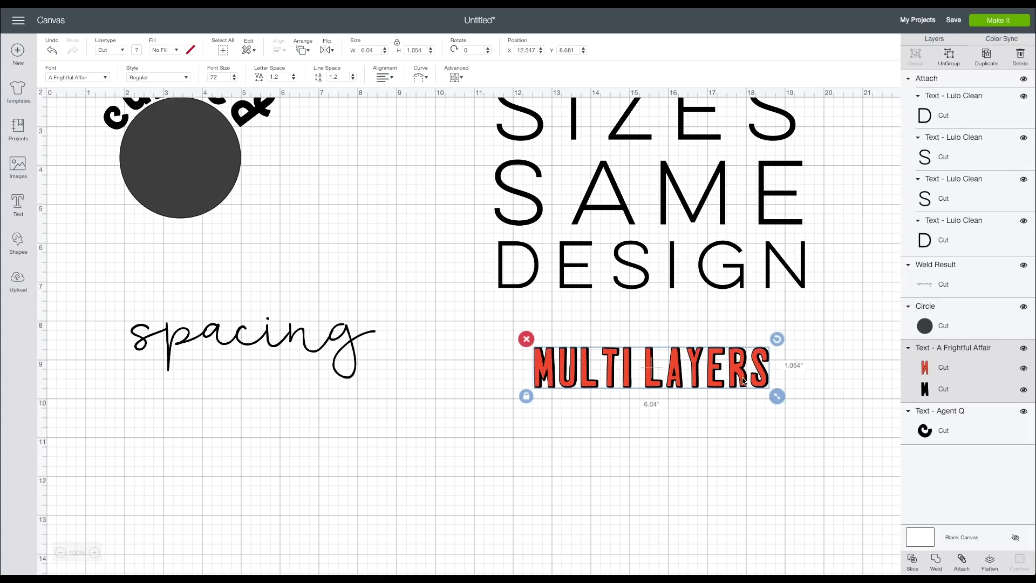
scroll(710, 384, "right", 1)
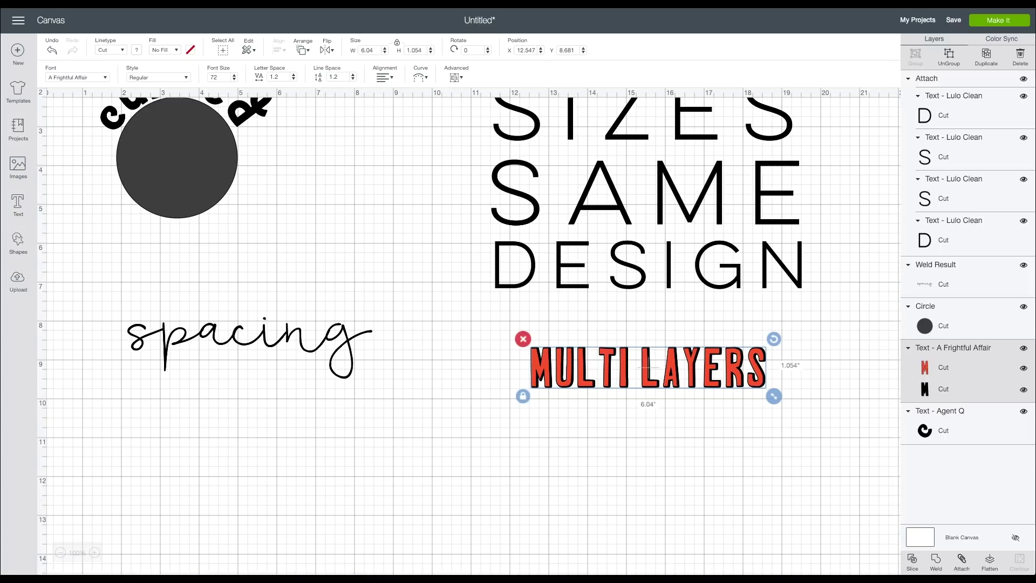
left_click(1024, 371)
left_click(1024, 369)
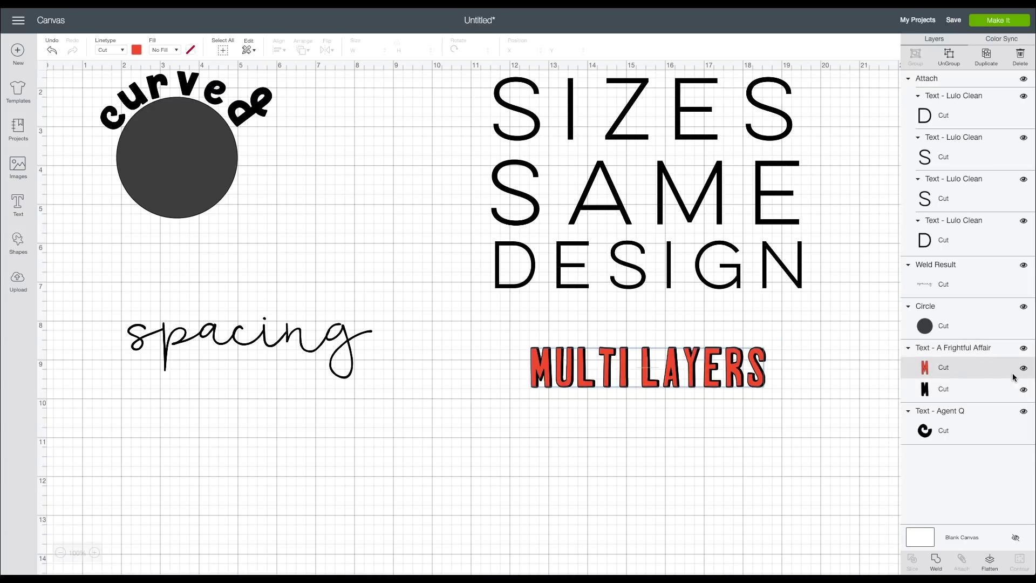
left_click(679, 376)
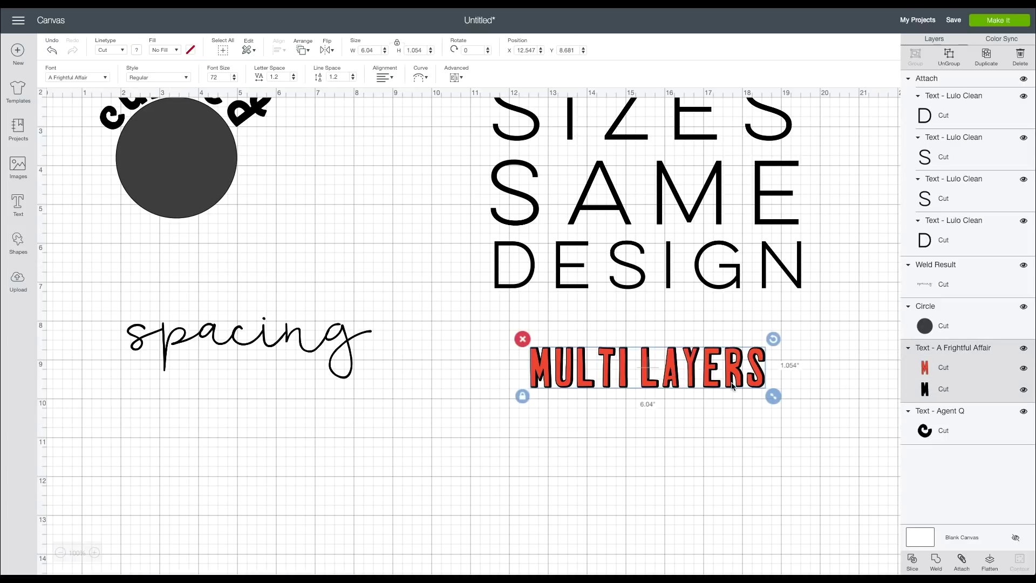
Ungroup MULTI LAYERS to layers and enlarge the red layer slightly.
left_click(462, 79)
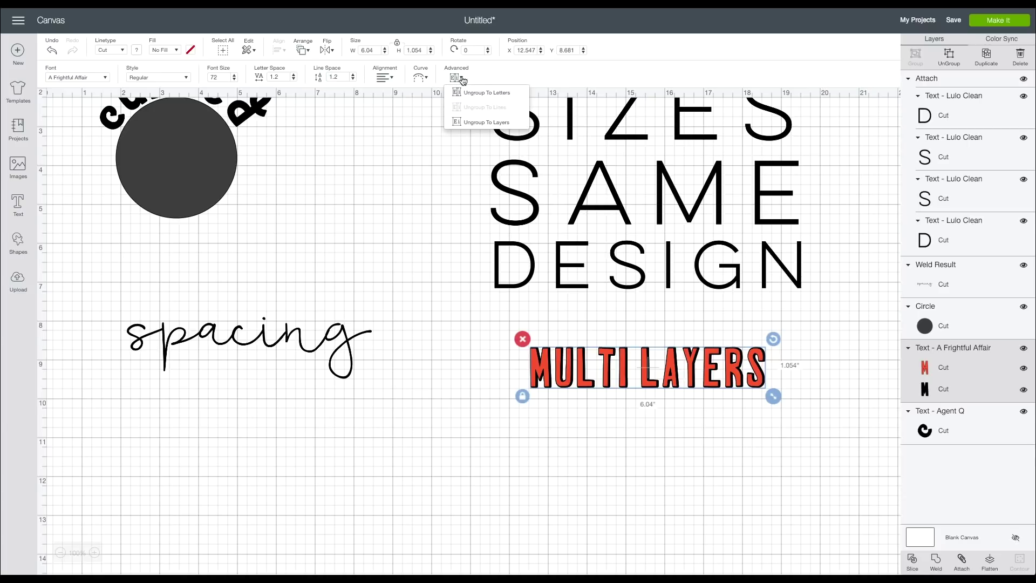
left_click(466, 122)
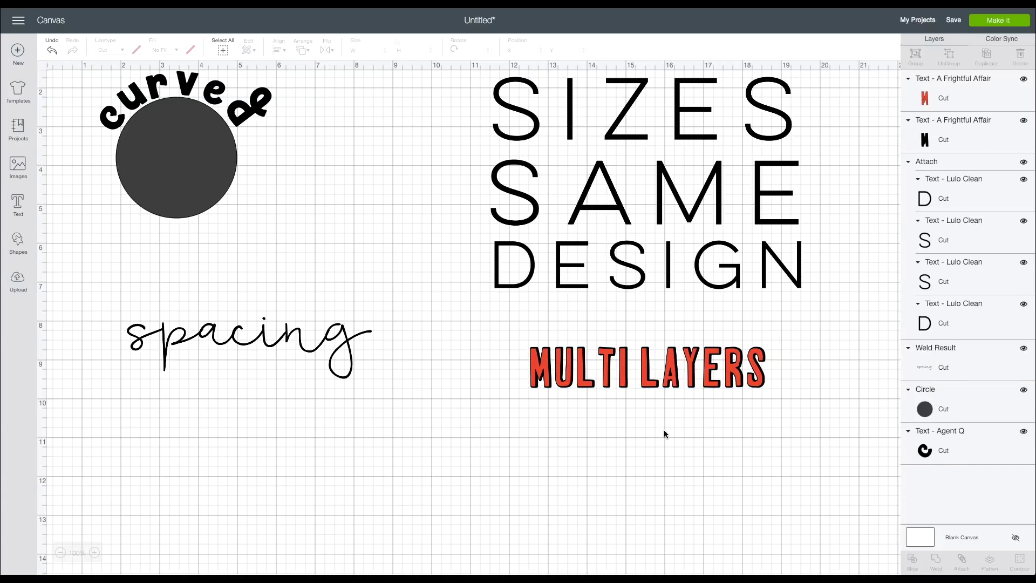
left_click(966, 91)
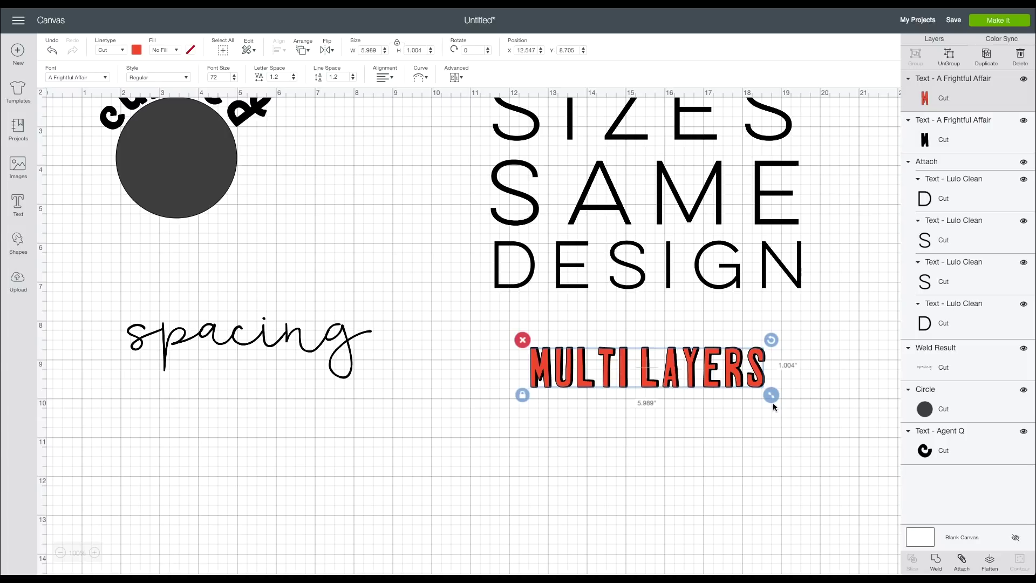
mouse_move(772, 403)
left_mouse_down()
mouse_move(826, 433)
mouse_move(785, 405)
mouse_move(812, 421)
mouse_move(765, 410)
mouse_move(777, 417)
left_mouse_up()
left_click(948, 141)
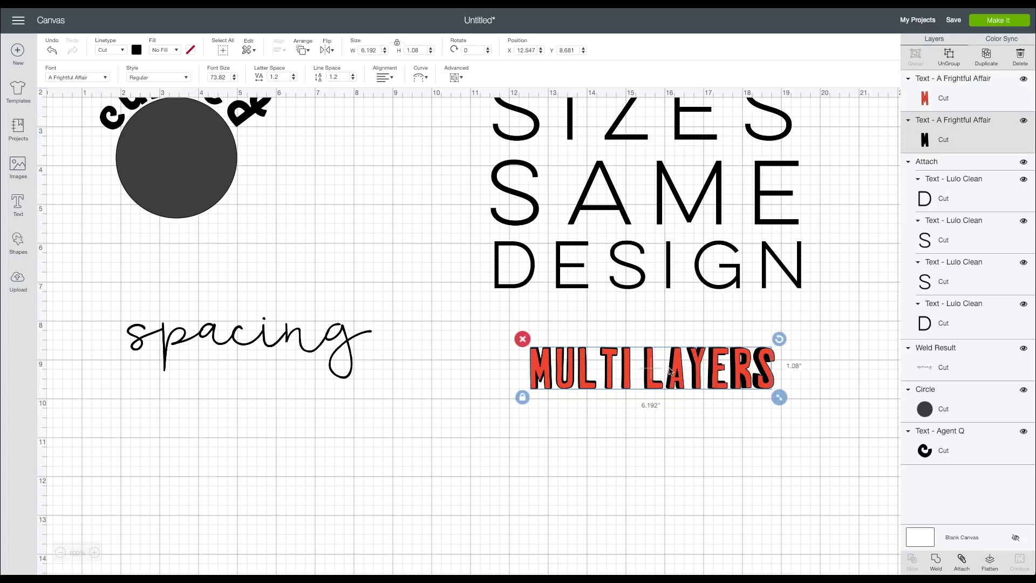
left_click(659, 460)
Shrink the black layer slightly and offset the red layer left and down over it.
left_click_drag(559, 381, 545, 374)
left_click(579, 385)
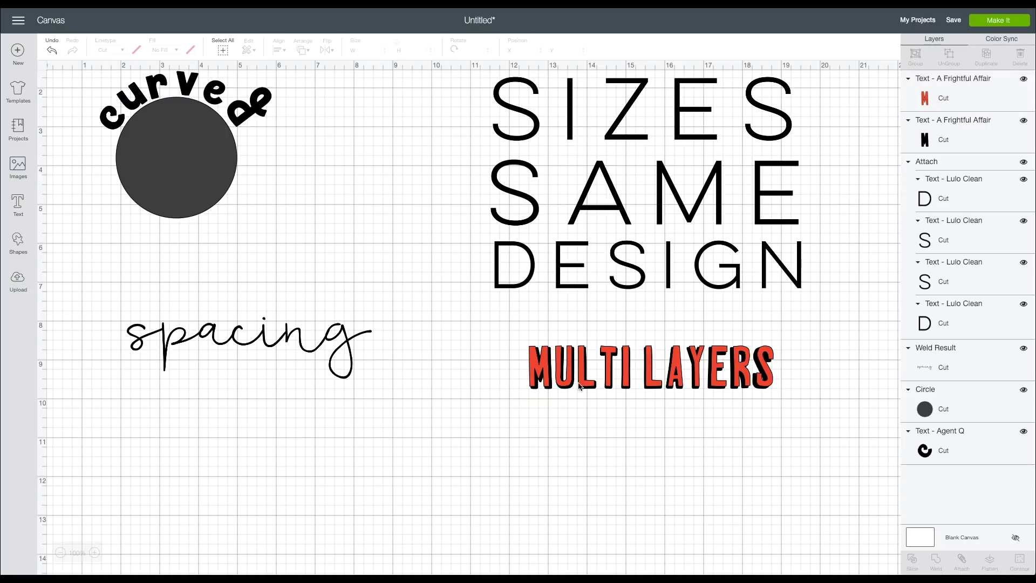
left_click(551, 392)
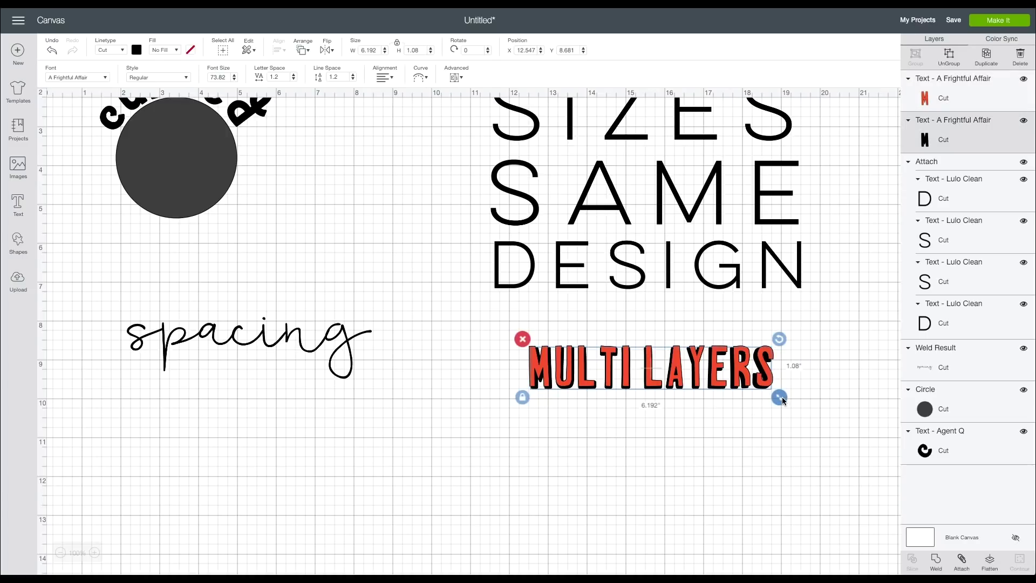
left_click_drag(782, 396, 760, 390)
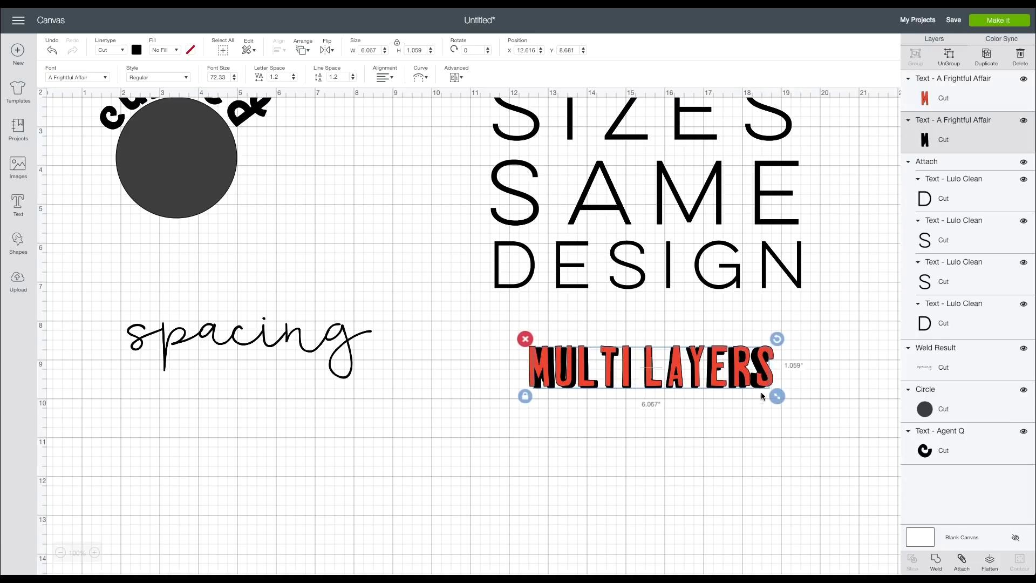
left_click(690, 448)
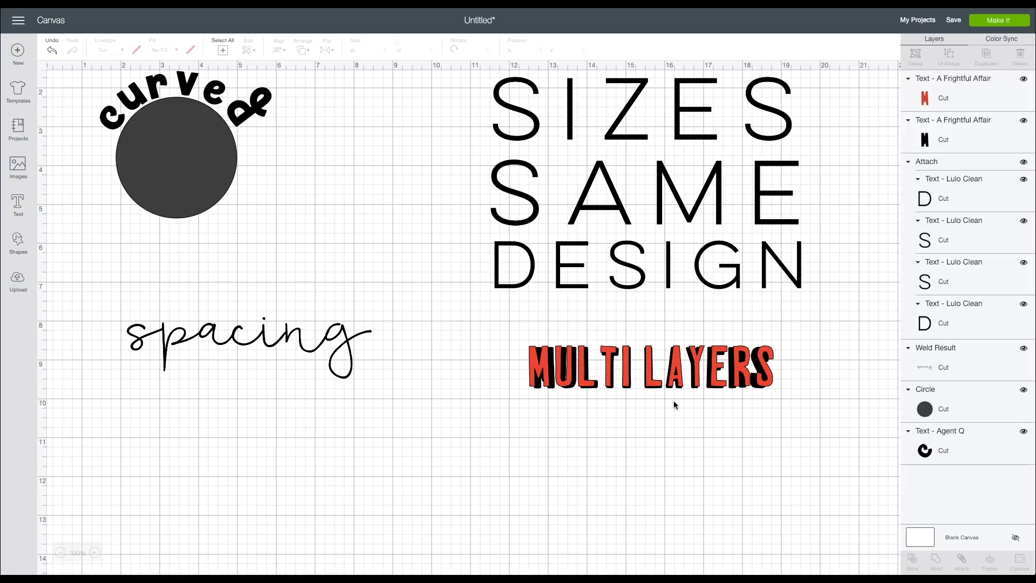
left_click_drag(664, 382, 647, 381)
left_click(619, 464)
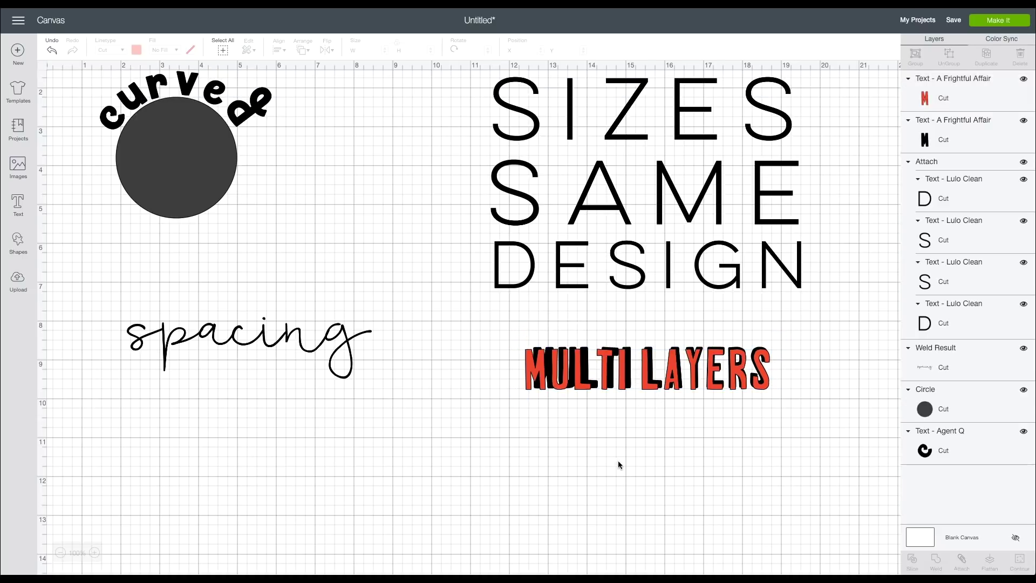
left_click(649, 379)
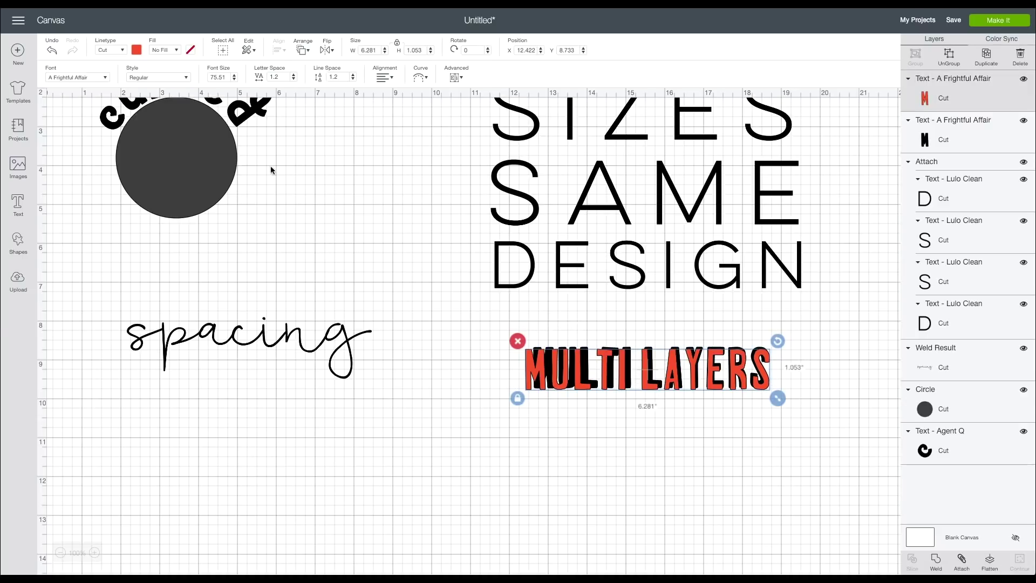
Change the red text to the Cricut font All Mixed Up - Circle and move it below.
left_click(82, 78)
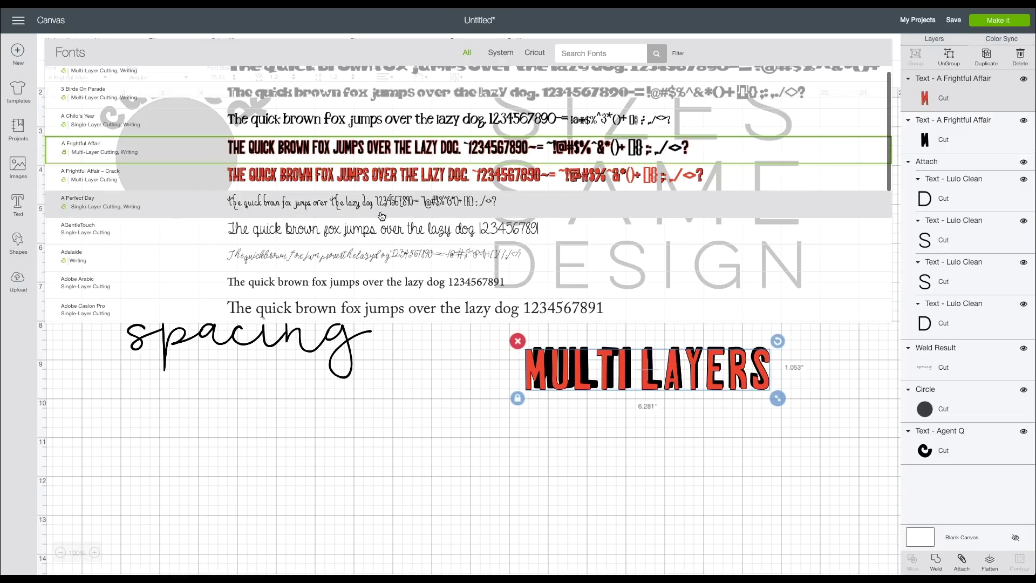
scroll(405, 226, "down", 3)
left_click(500, 53)
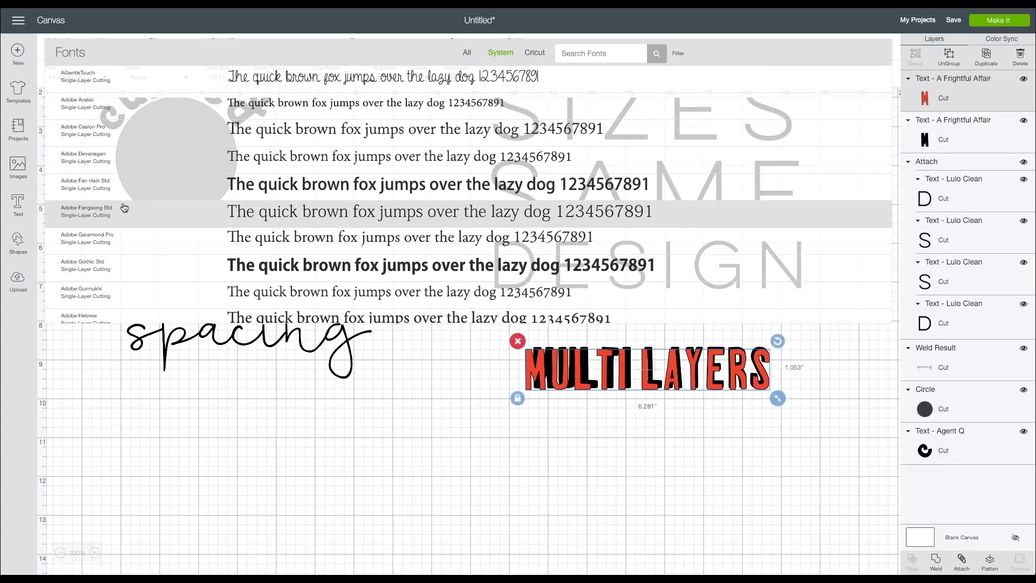
left_click(535, 53)
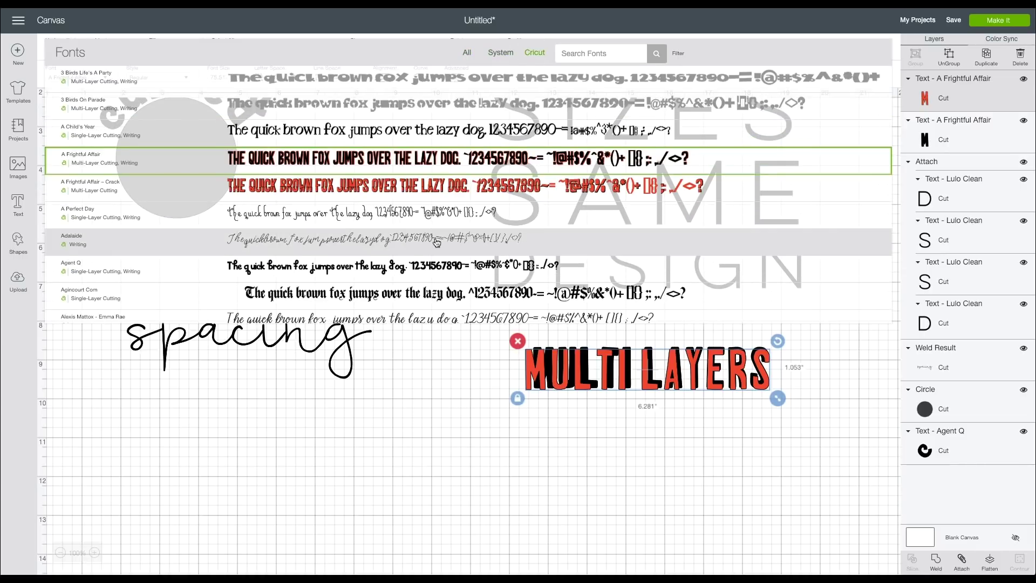
scroll(437, 245, "down", 1)
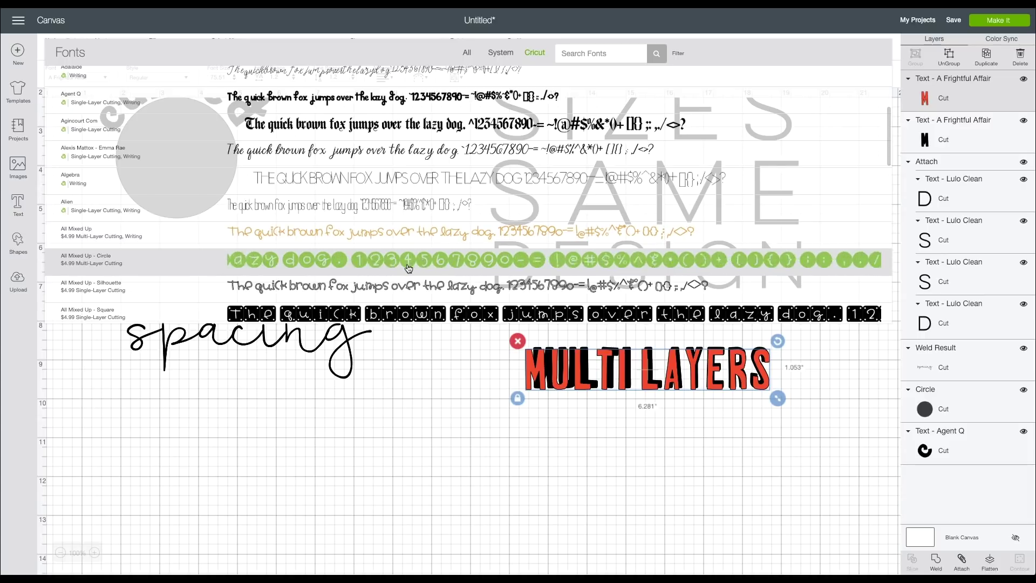
left_click(408, 268)
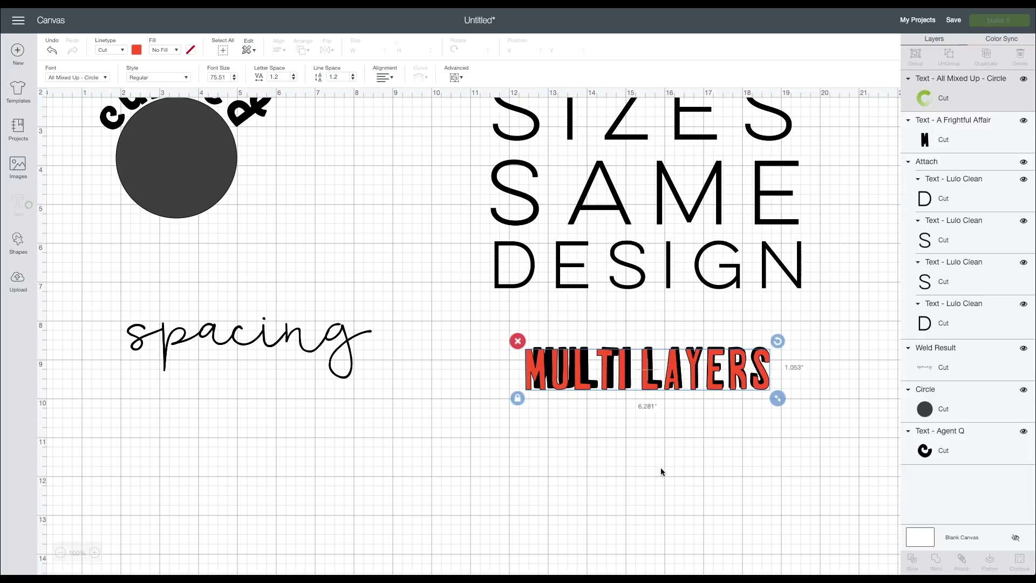
left_click_drag(629, 389, 310, 461)
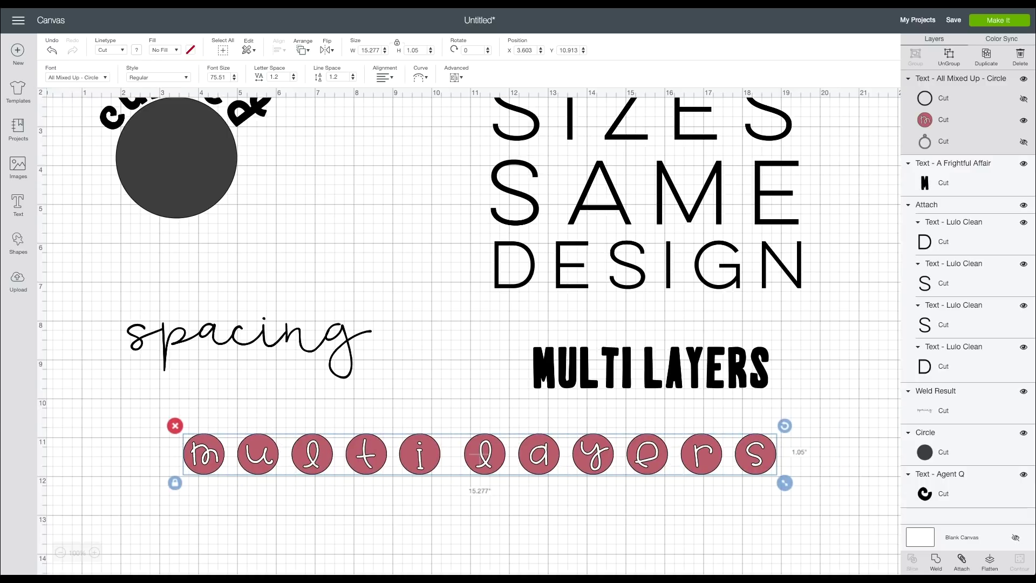
Toggle the ring, pink letter-circle and outline circle layers off and back on.
left_click(1024, 143)
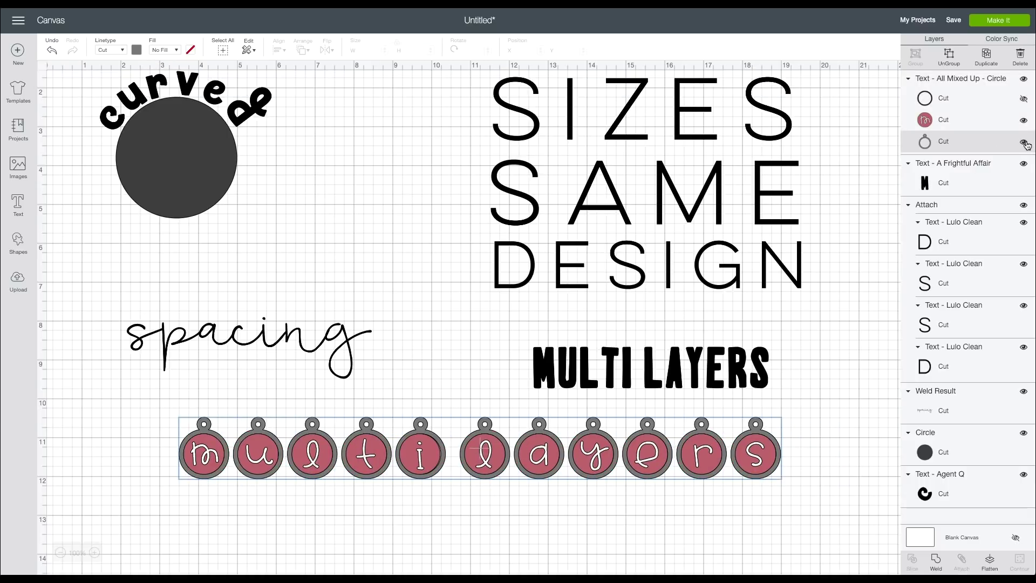
left_click(1024, 143)
left_click(1024, 143)
left_click(1024, 119)
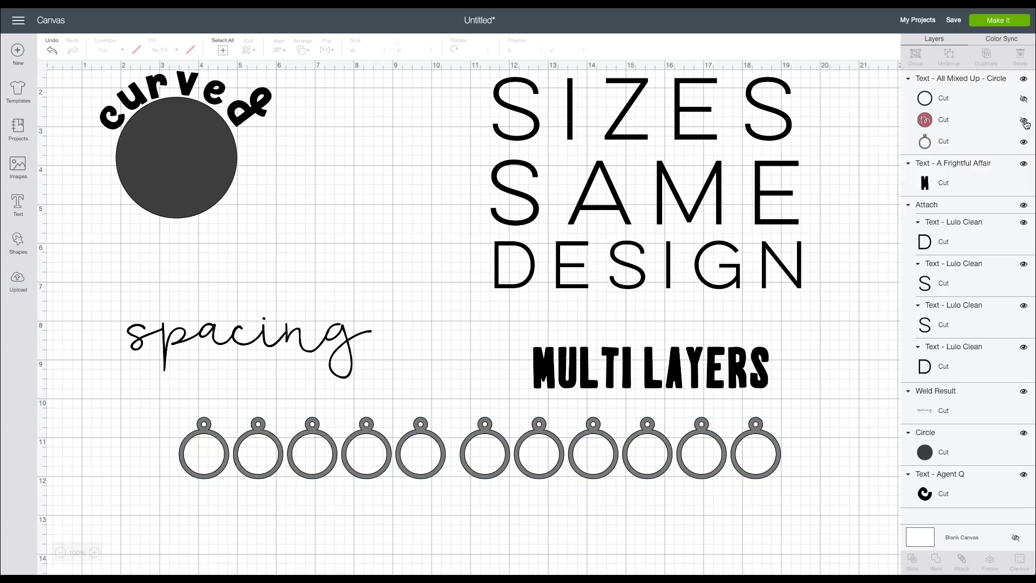
left_click(1024, 119)
left_click(1024, 98)
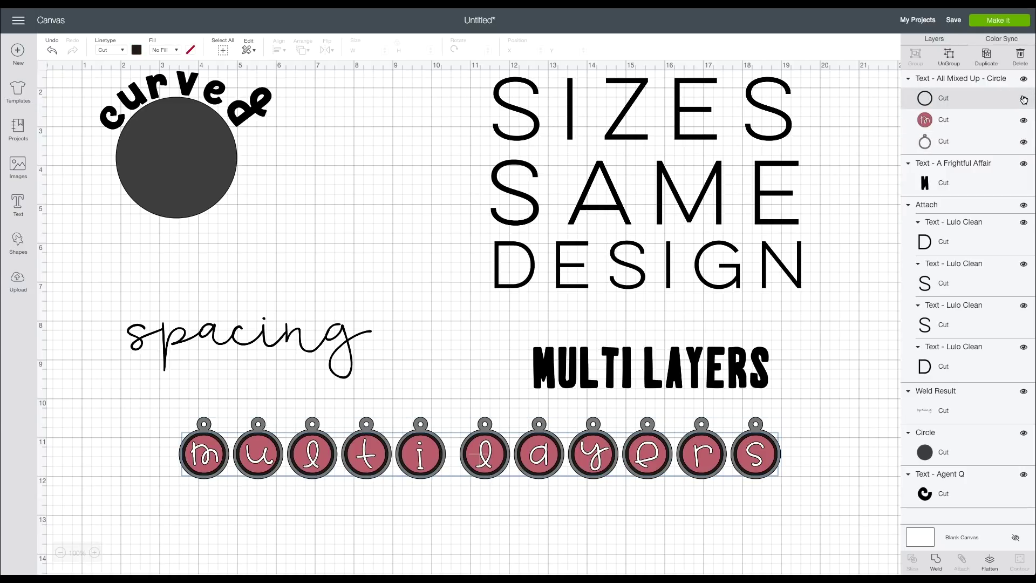
left_click(1024, 98)
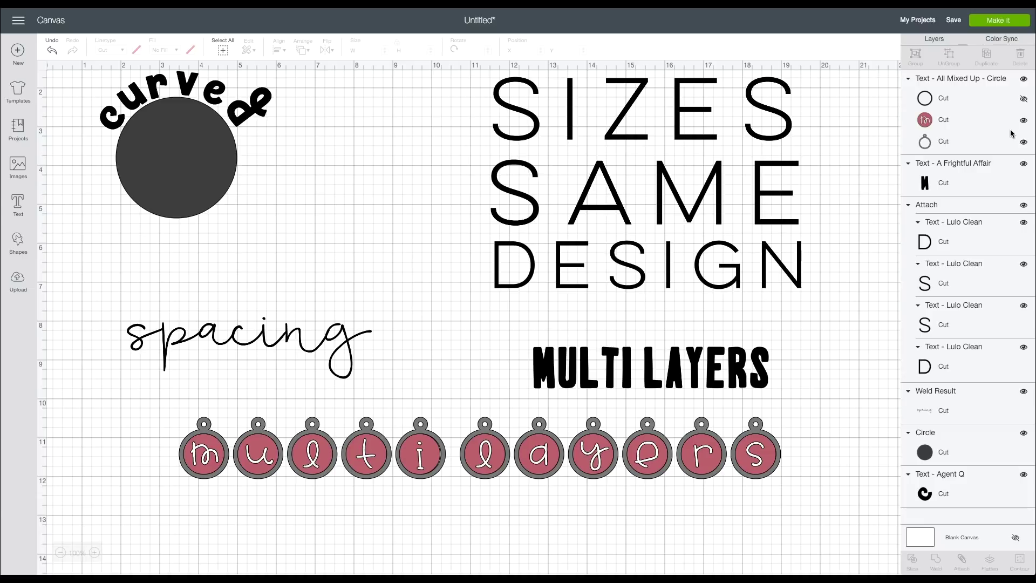
Ungroup the circle-letter text to layers and move the pink letter circles below the rings.
left_click(955, 78)
left_click(462, 79)
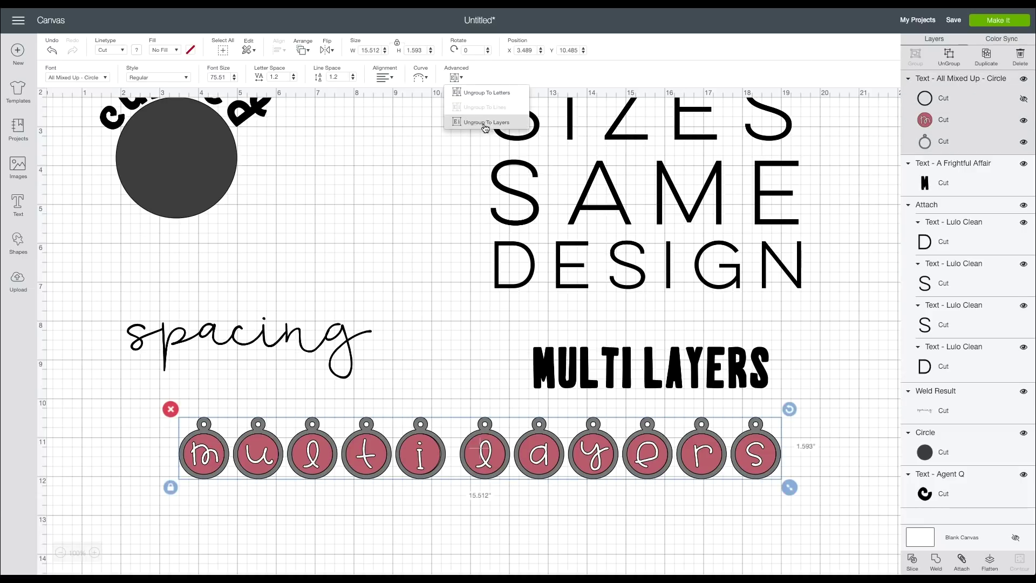
left_click(484, 123)
left_click_drag(628, 477, 634, 541)
scroll(638, 449, "down", 3)
left_click_drag(599, 415, 596, 474)
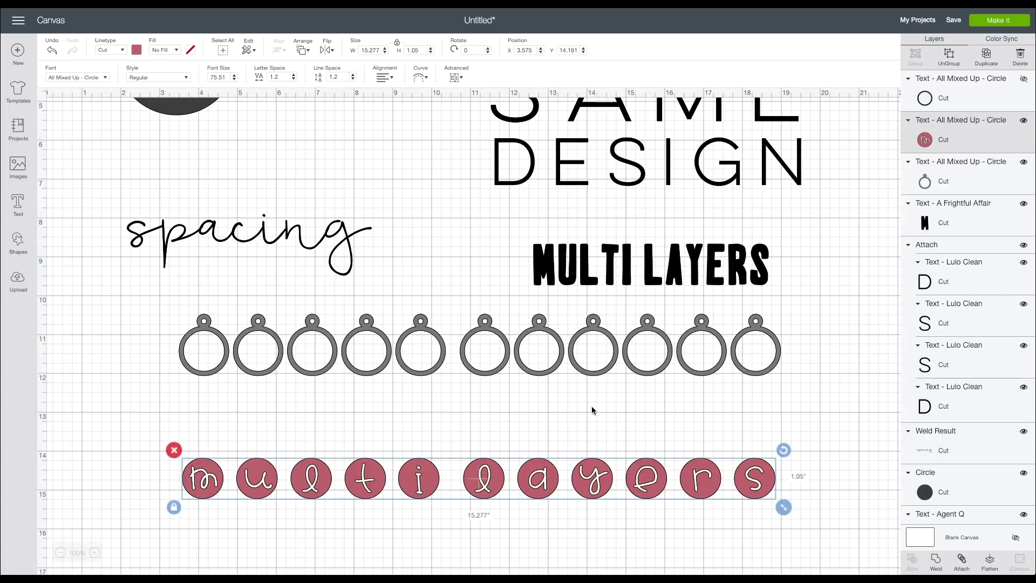
Enlarge the row of rings and try placing it over the letter circles, then undo.
left_click(588, 376)
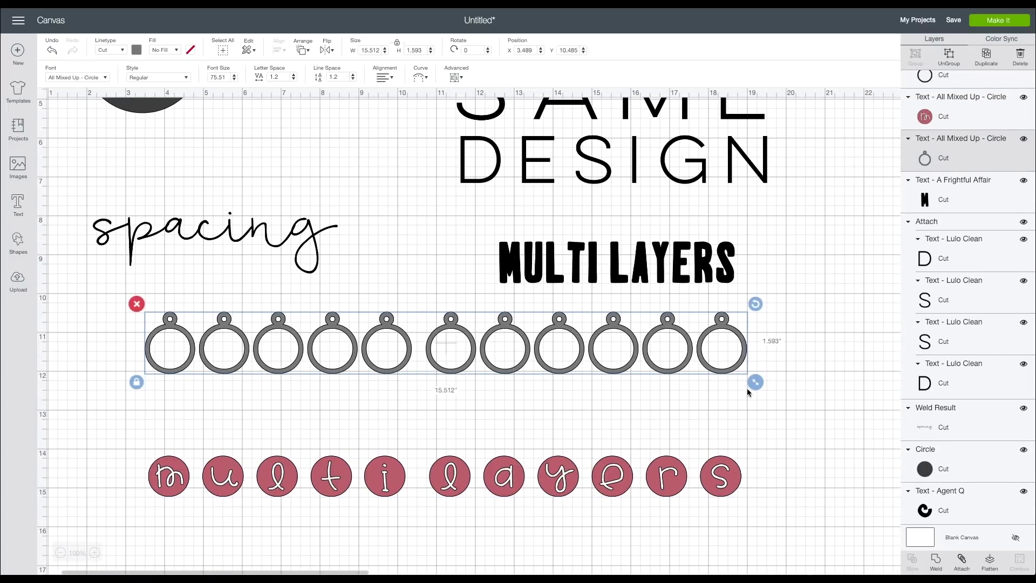
left_click_drag(754, 382, 904, 459)
left_click_drag(532, 378, 511, 498)
left_click(510, 546)
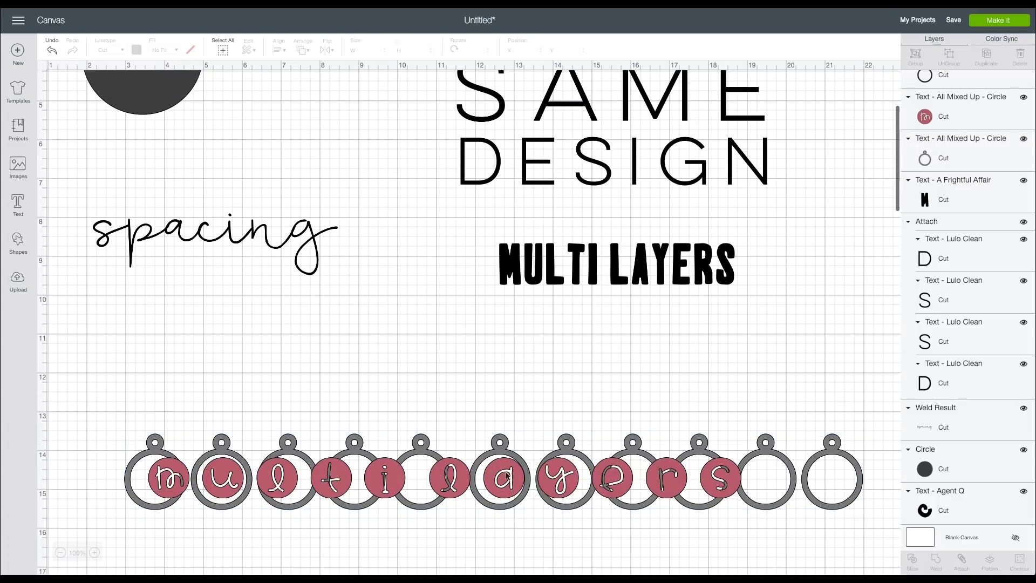
key("ctrl+z")
key("ctrl+z")
Delete the pink letter-circle row and the row of rings.
left_click(447, 477)
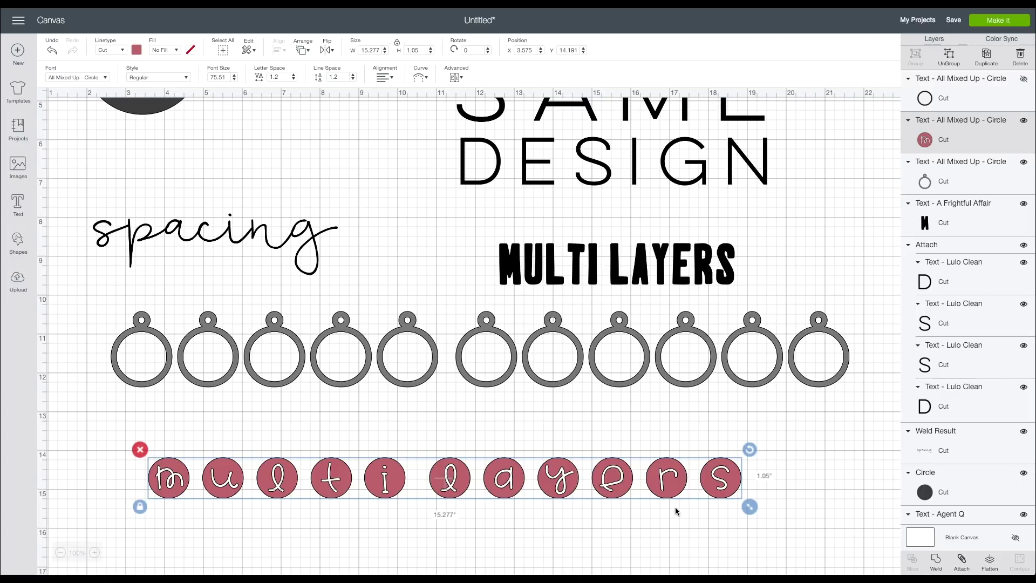
scroll(658, 499, "right", 1)
key("Delete")
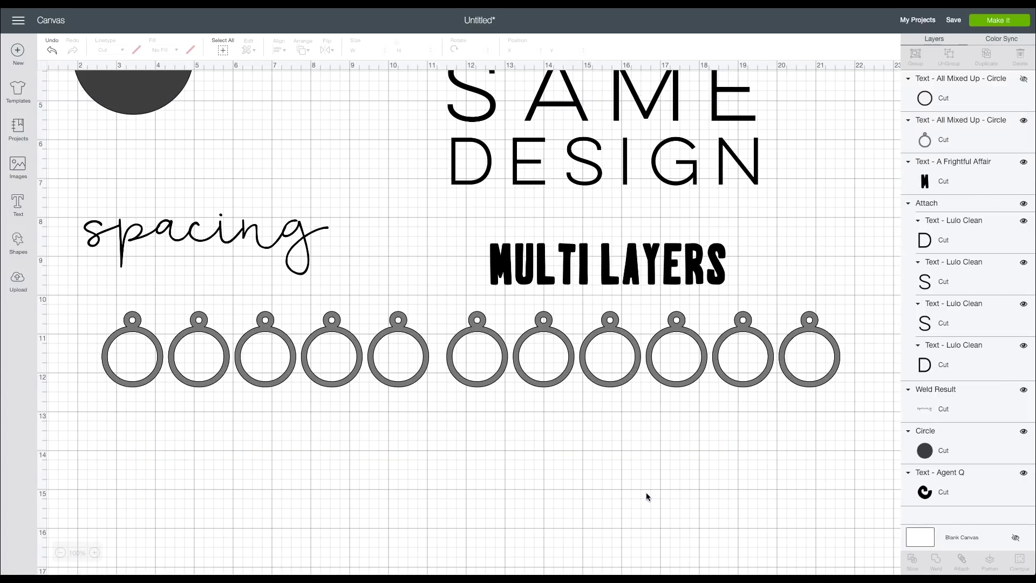
left_click(526, 387)
key("Delete")
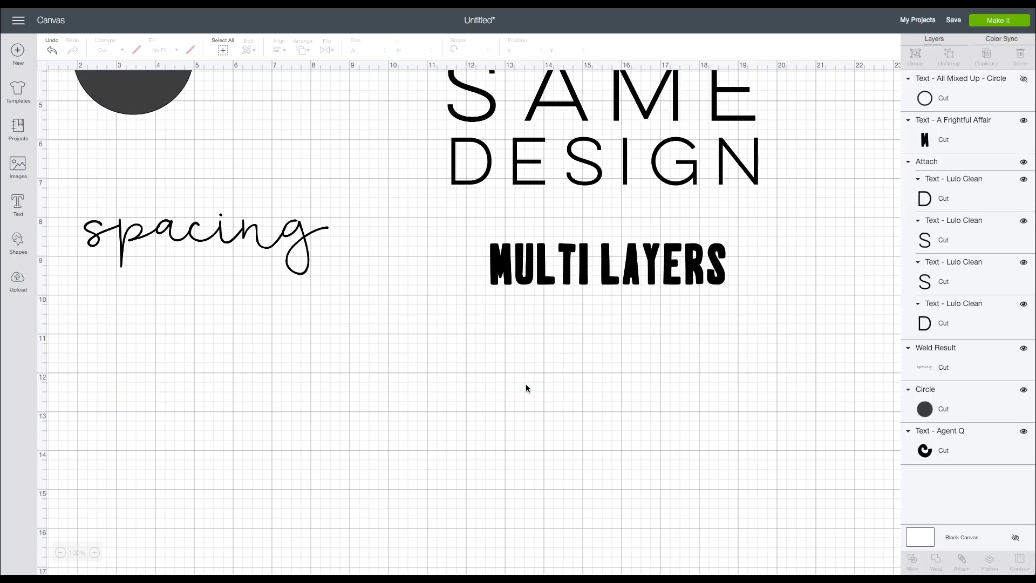
left_click(524, 281)
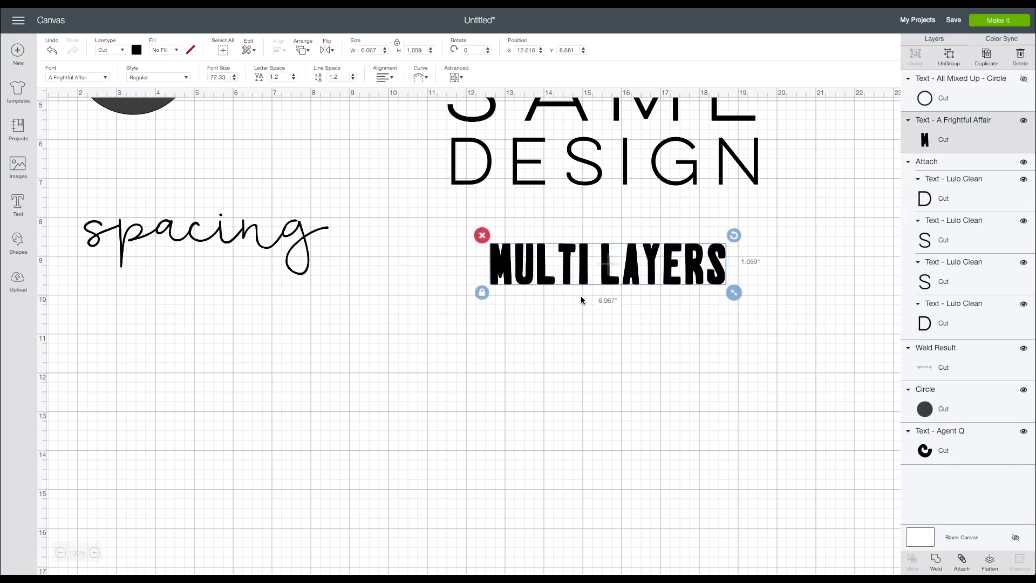
Replace the MULTI LAYERS wording with 'changing the fill'.
double_click(584, 280)
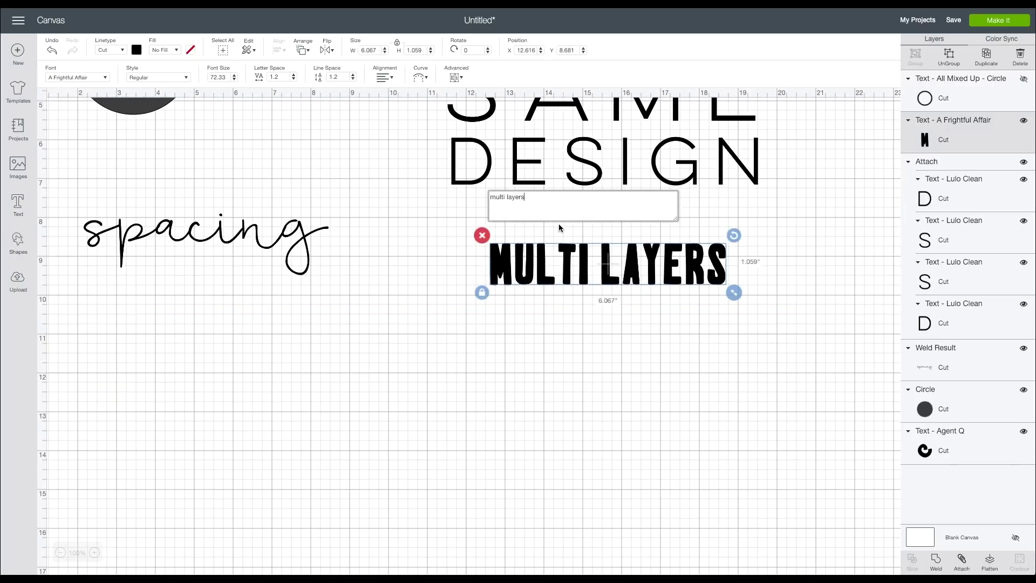
key("ctrl+a")
type("changing")
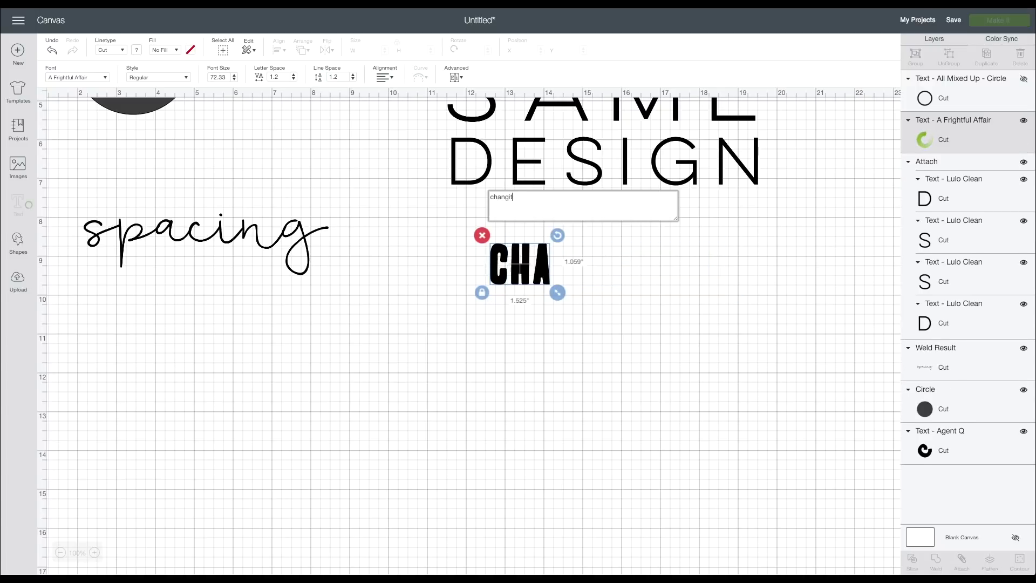
type(" the fill")
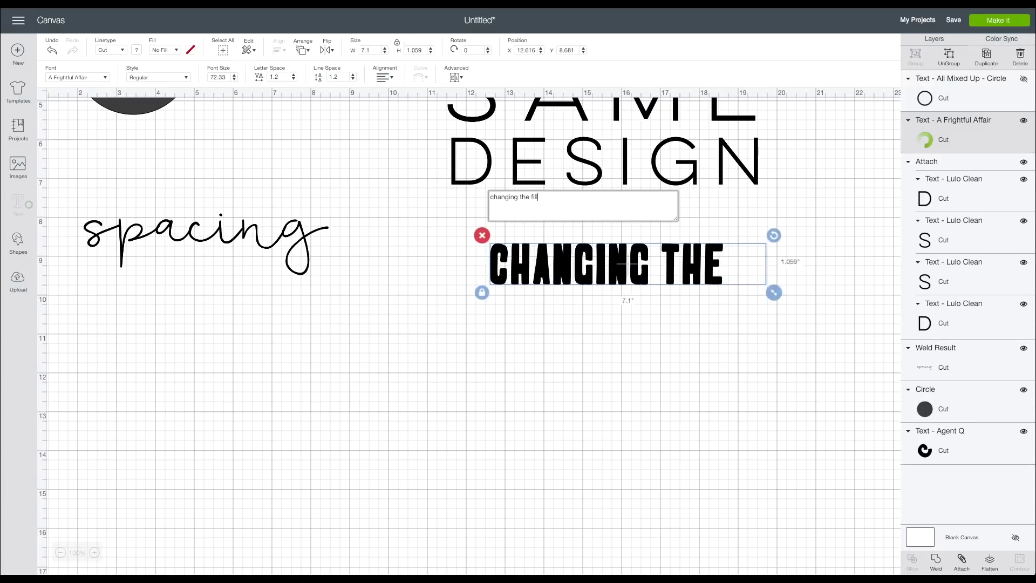
left_click(541, 362)
left_click(562, 268)
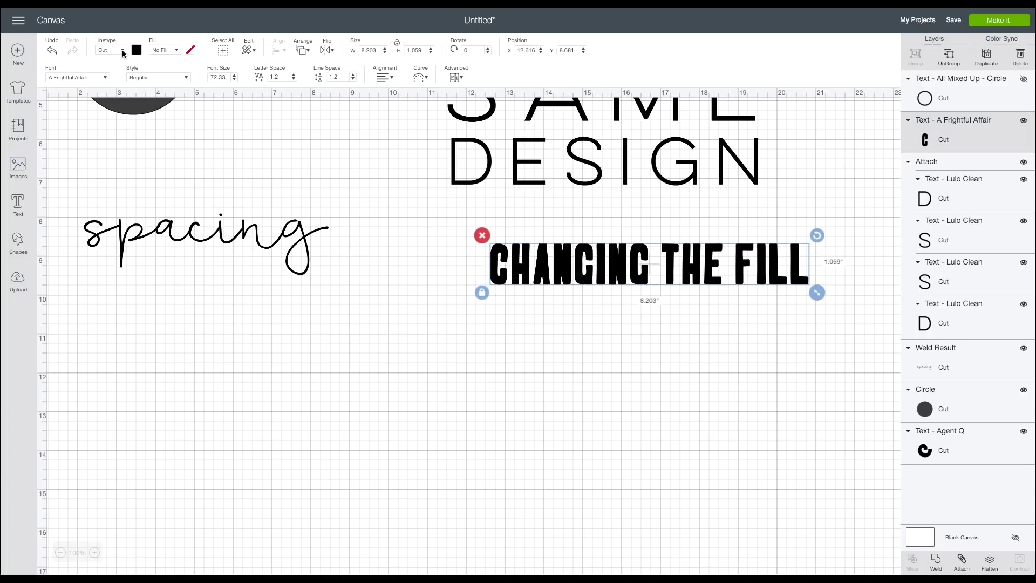
left_click(123, 50)
left_click(549, 222)
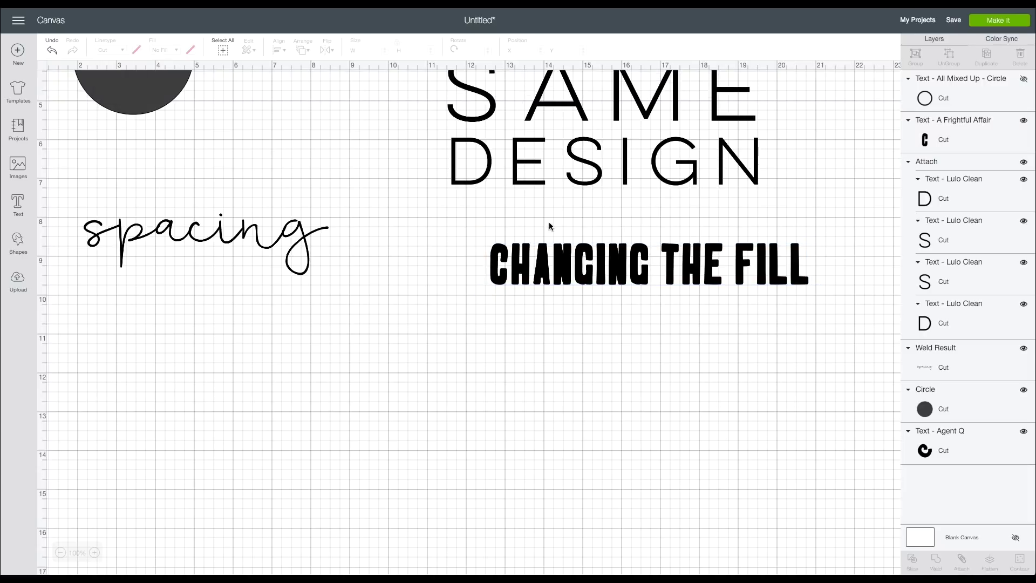
Try the Draw linetype on CHANGING THE FILL, then set it back to Cut.
left_click(533, 266)
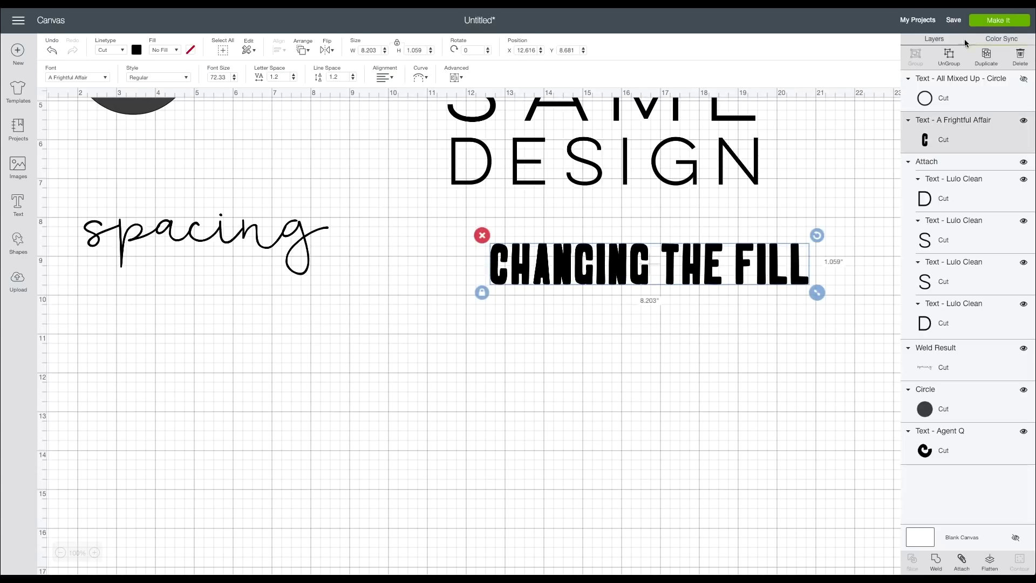
left_click(123, 51)
left_click(129, 80)
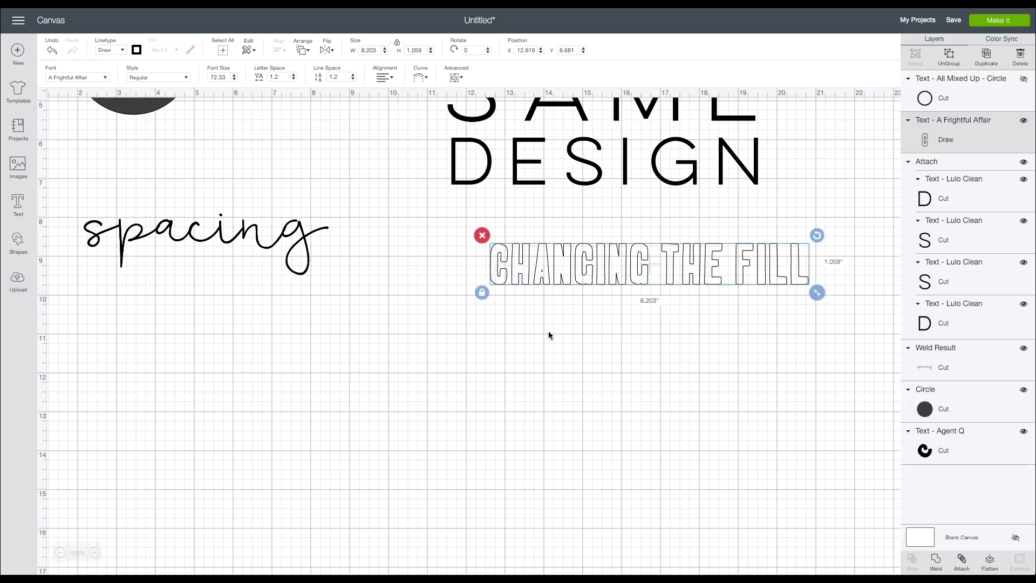
left_click(118, 51)
left_click(120, 66)
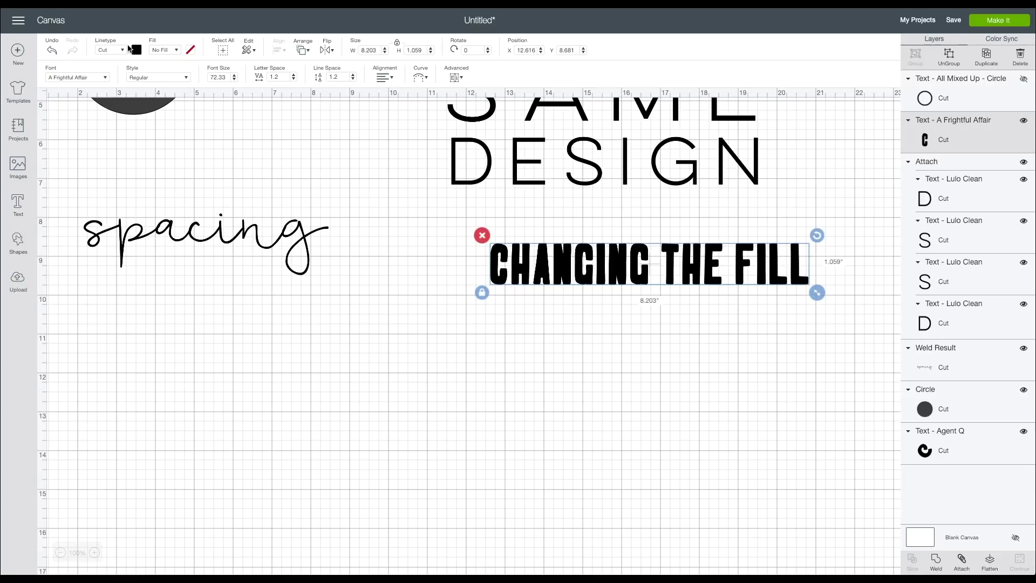
left_click(162, 50)
Set the fill to Print with a Pattern type, choosing the pink floral pattern over the teal one.
left_click(167, 79)
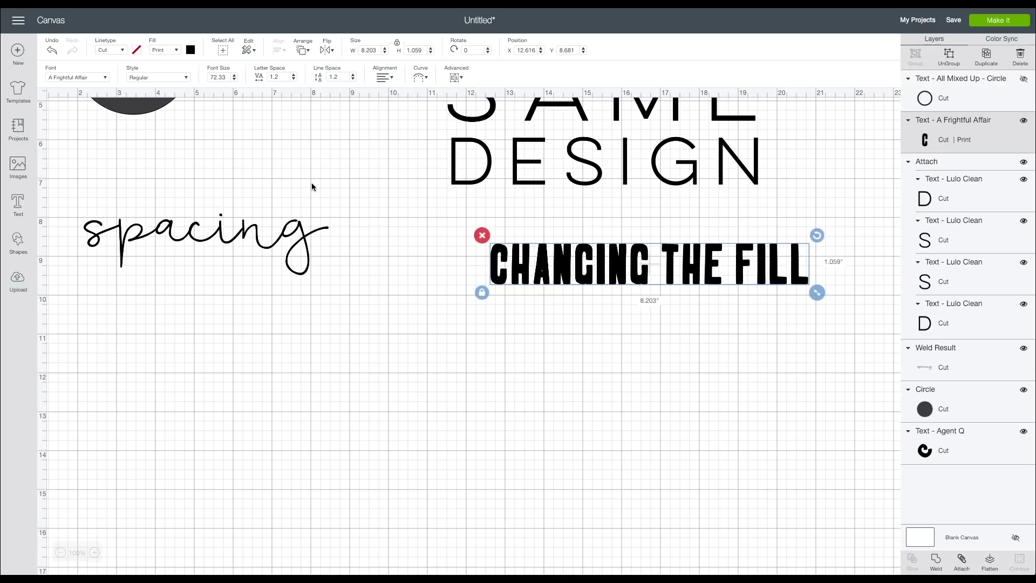
left_click(190, 49)
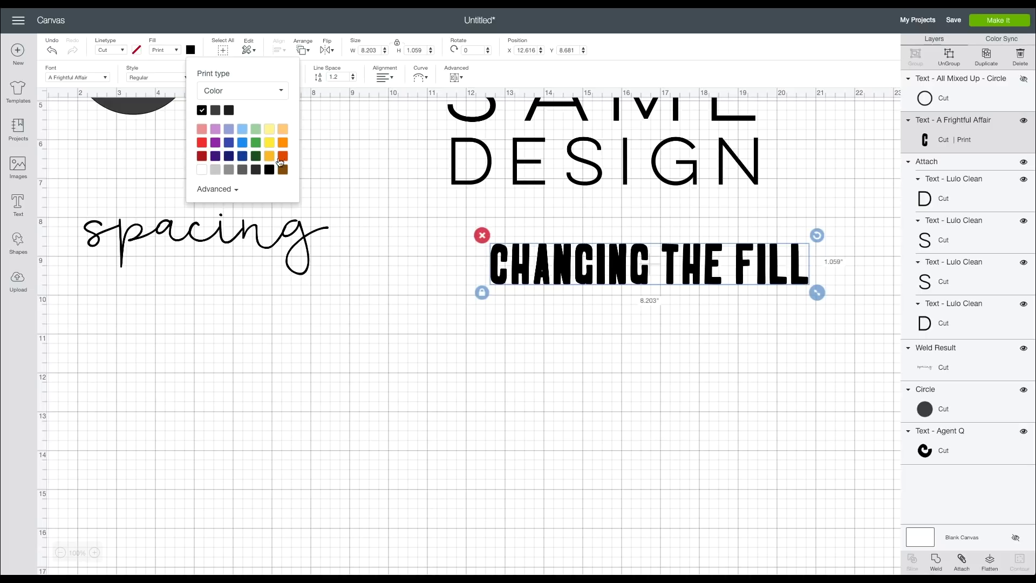
left_click(233, 91)
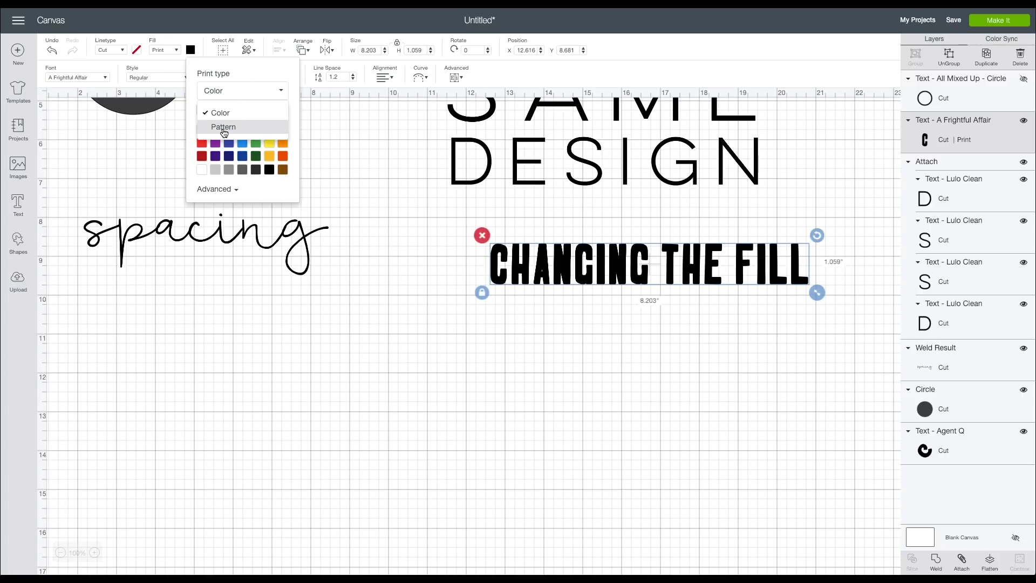
left_click(224, 128)
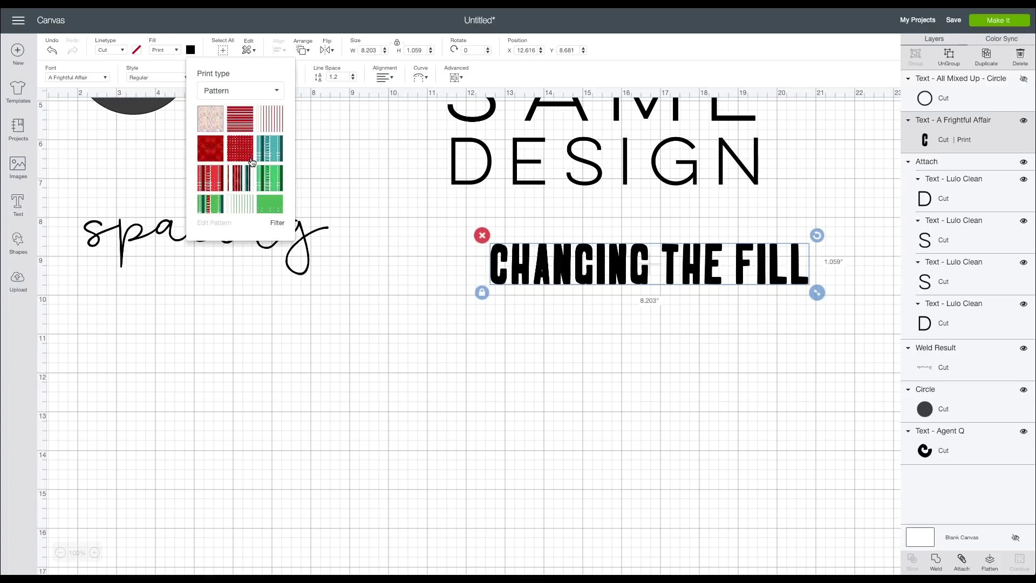
left_click(279, 154)
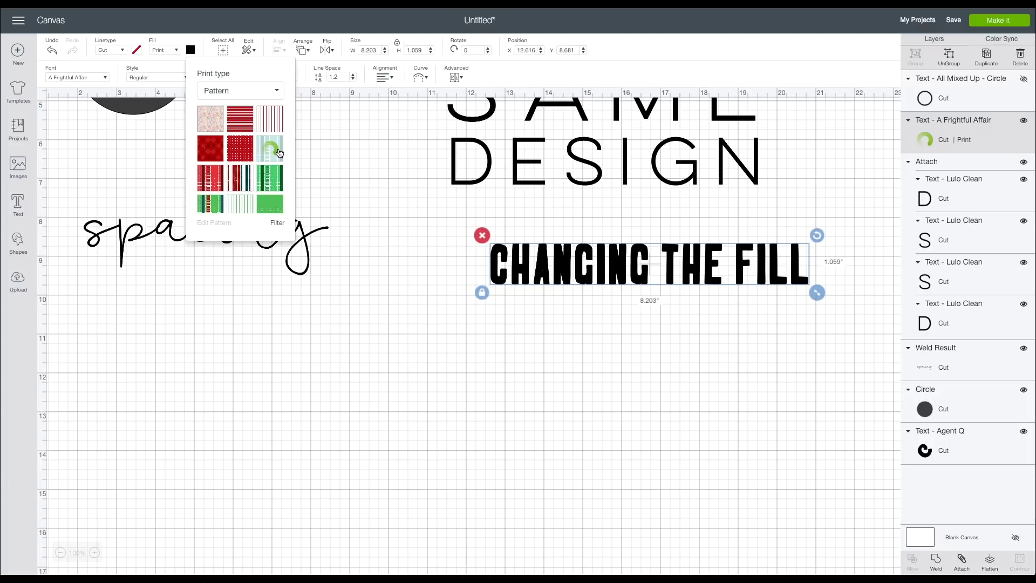
left_click(211, 127)
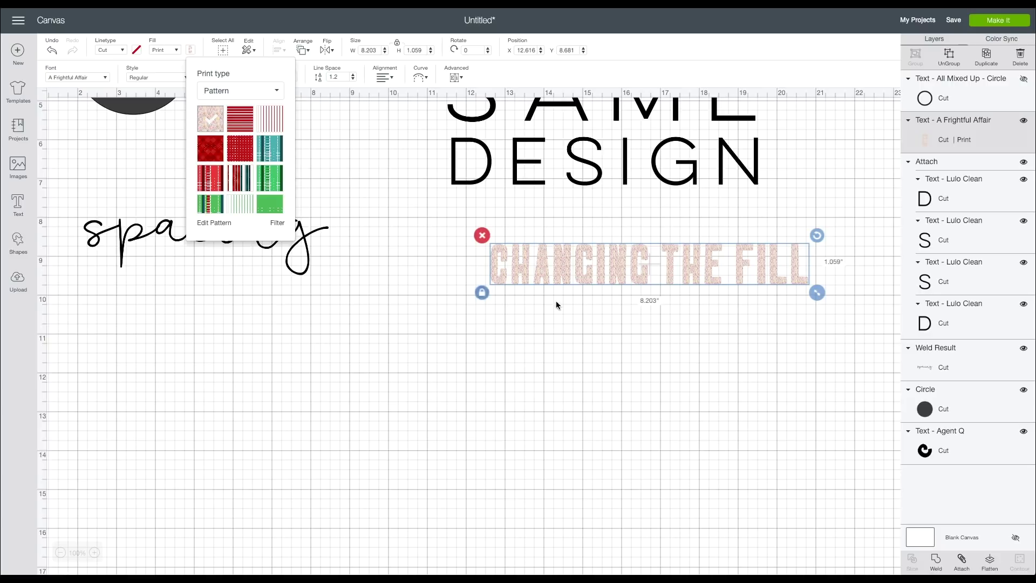
Enlarge CHANGING THE FILL slightly and move it down and left on the canvas.
left_click_drag(817, 293, 886, 301)
left_click_drag(571, 243, 427, 317)
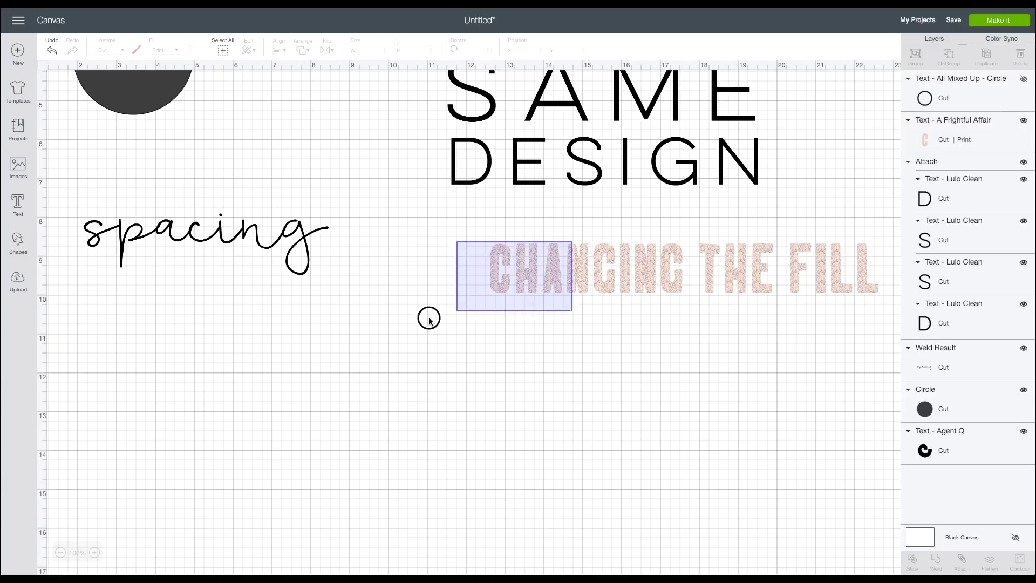
left_click_drag(581, 277, 273, 397)
Set the floral pattern scale to 352 and make the text much larger.
left_click(190, 50)
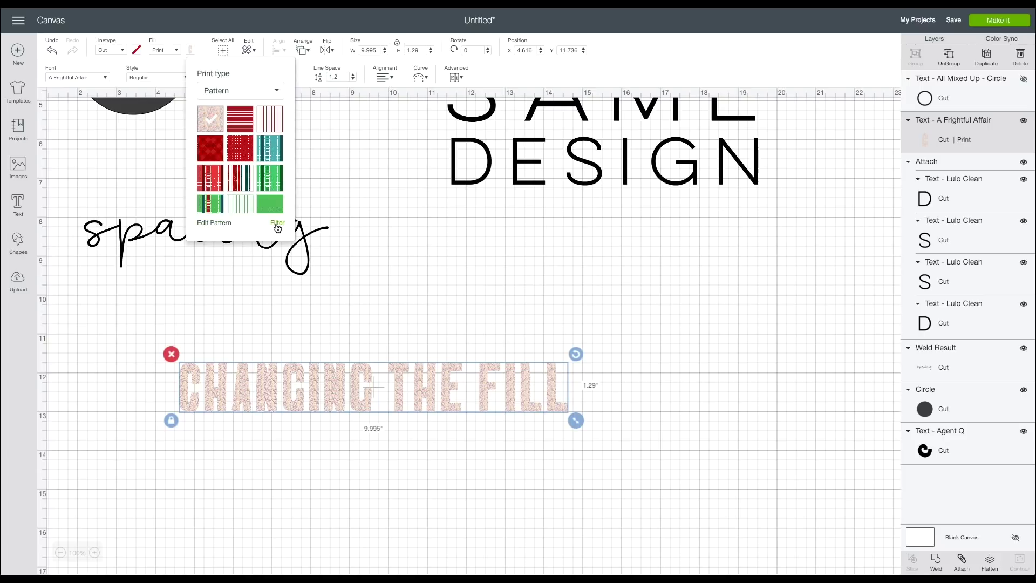
left_click(212, 224)
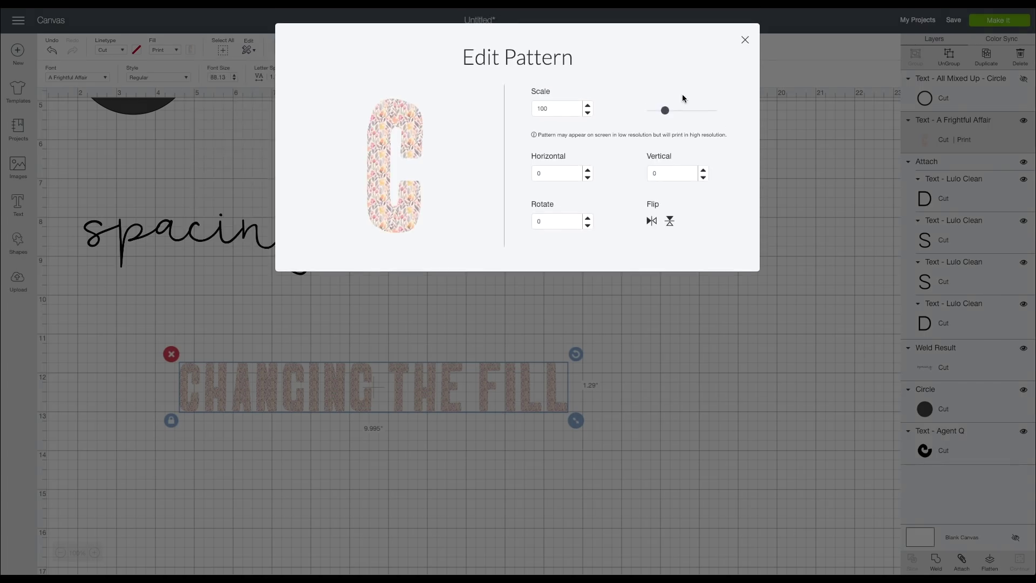
left_click_drag(661, 112, 705, 111)
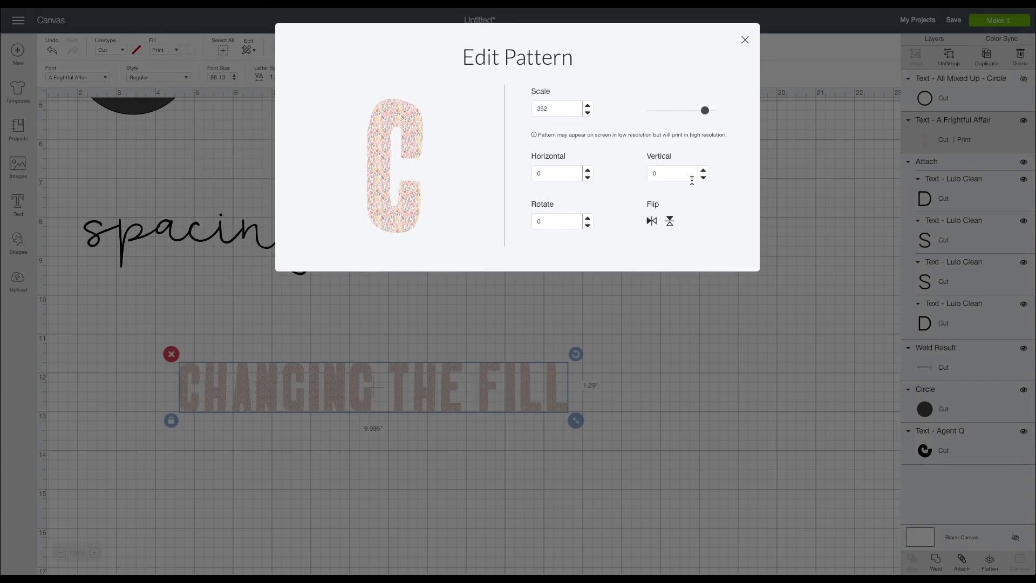
left_click(745, 41)
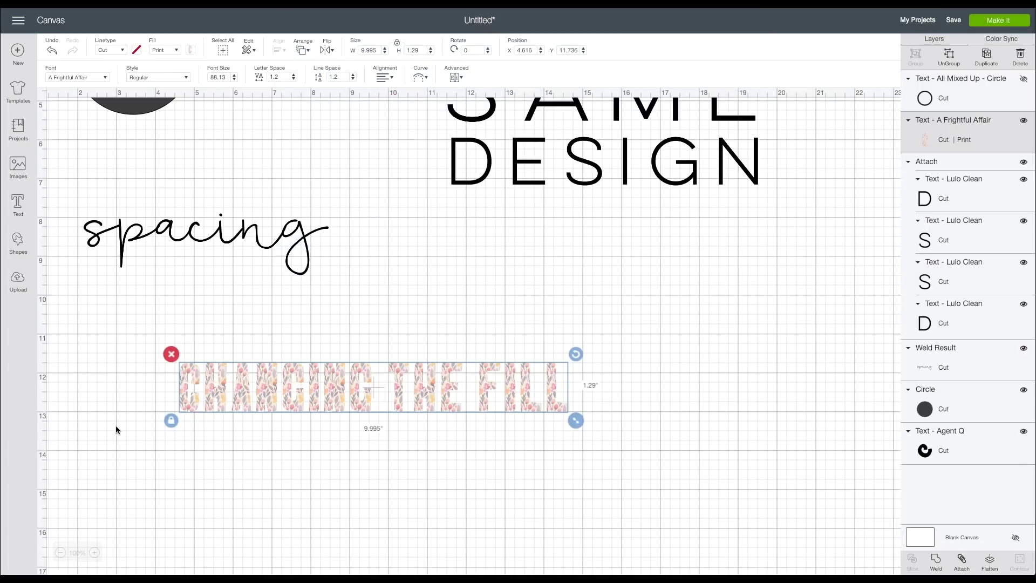
left_click_drag(575, 420, 828, 561)
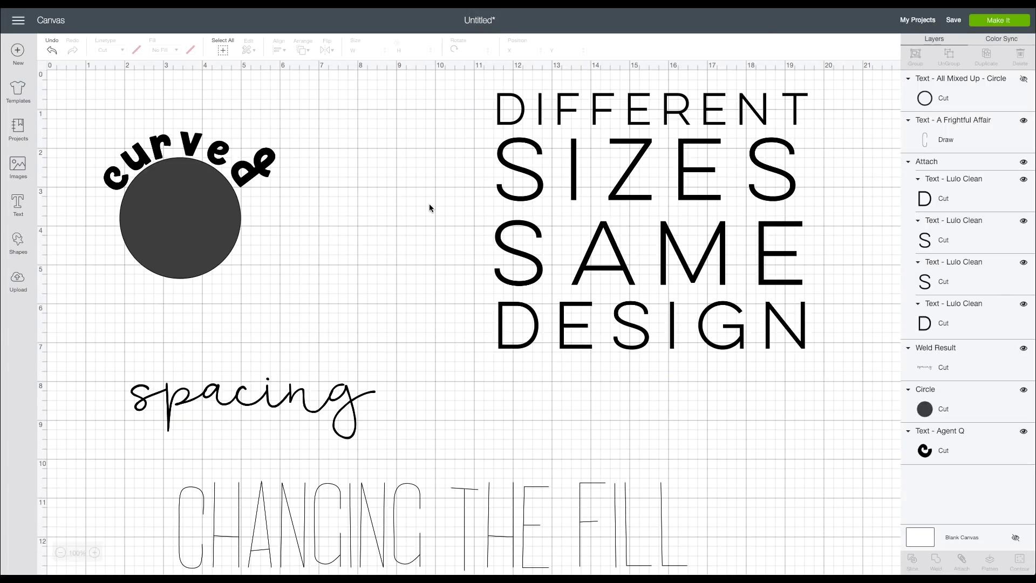
Insert a line break before FILL so it sits below CHANGING THE.
left_click(565, 211)
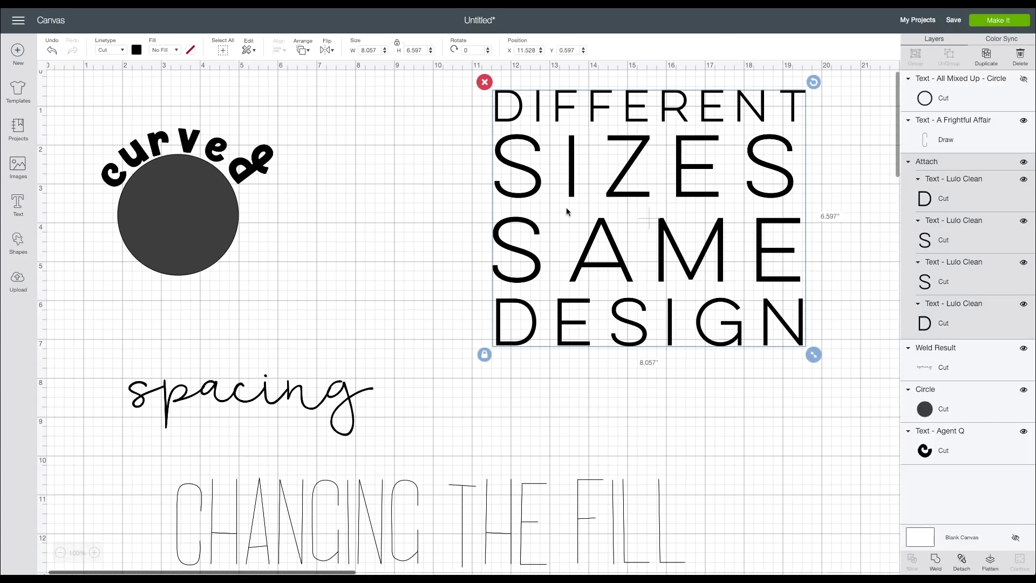
scroll(297, 202, "up", 1)
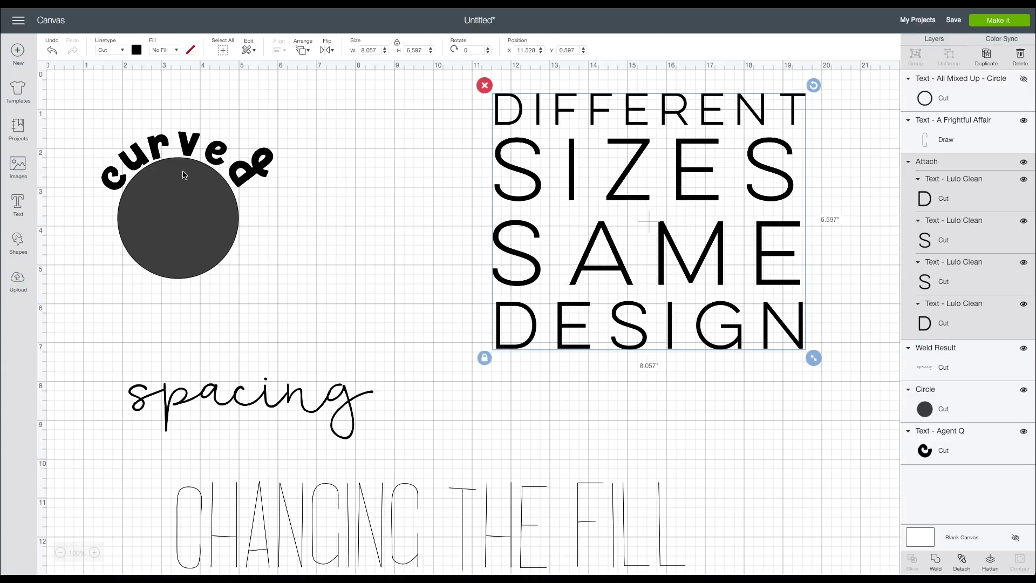
left_click(349, 539)
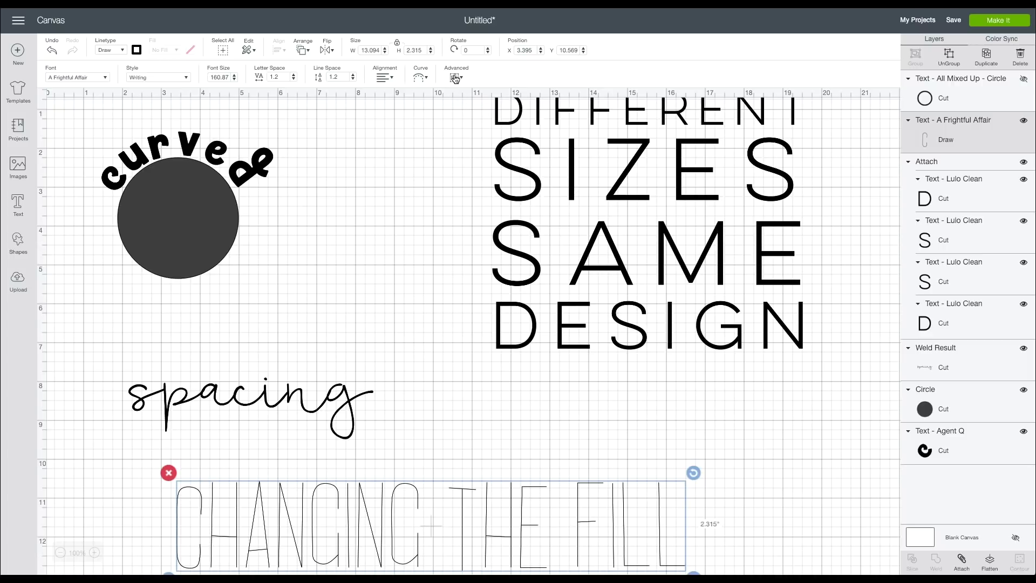
double_click(270, 518)
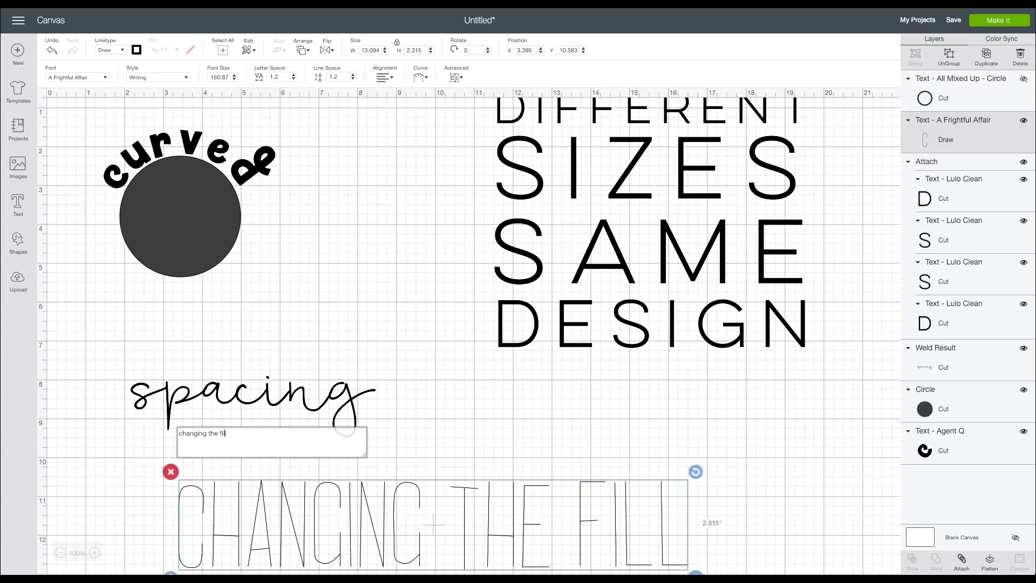
key("Return")
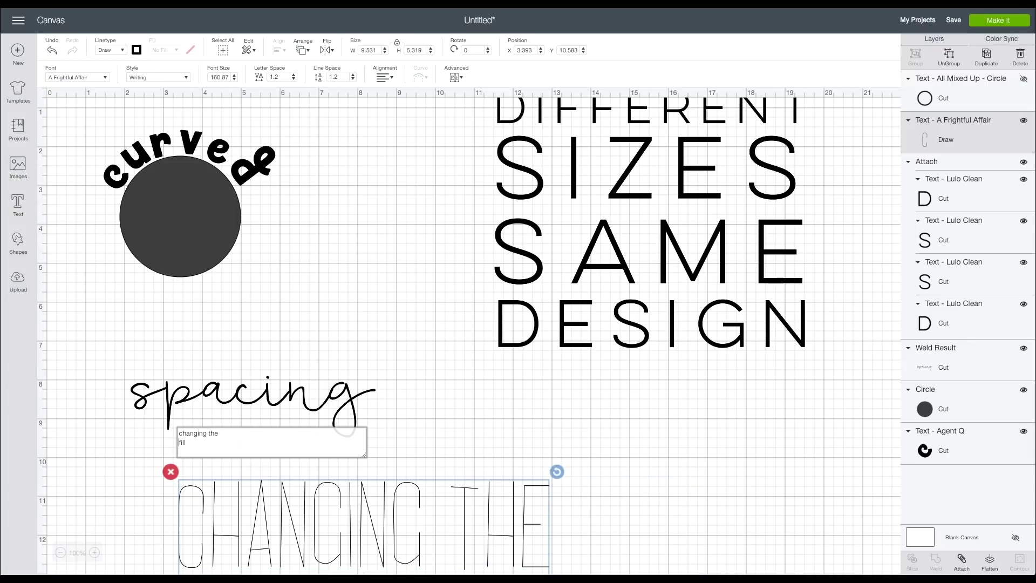
scroll(448, 342, "down", 5)
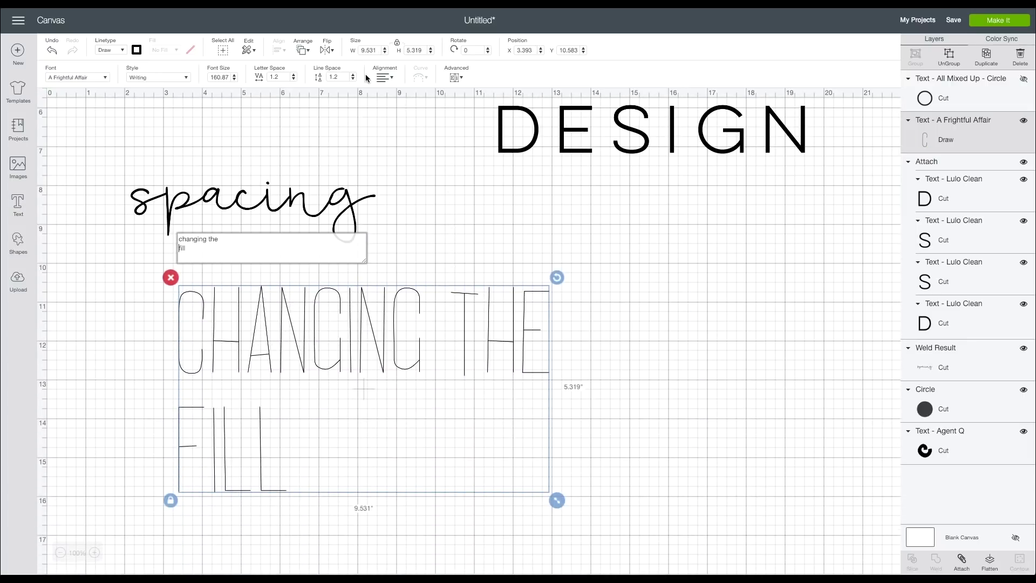
left_click(351, 79)
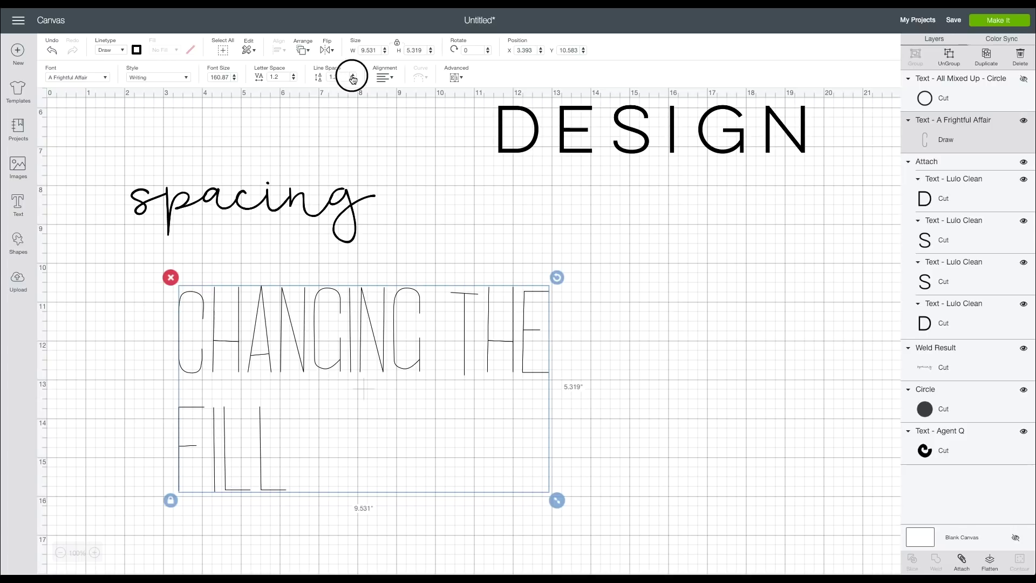
Set the line spacing to 0.2 and the letter spacing to 1.7.
left_click(354, 80)
left_click(354, 80)
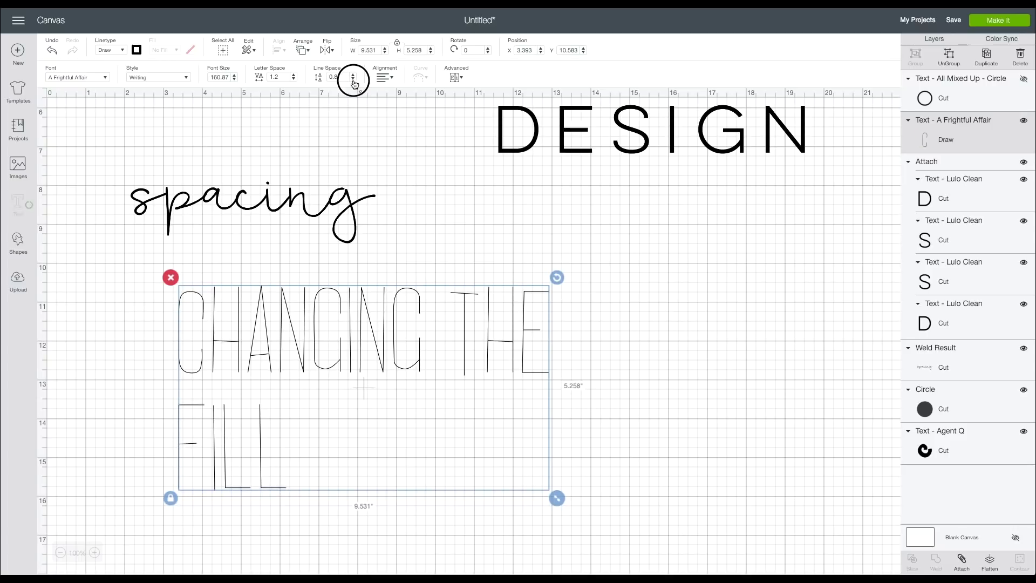
left_click(354, 80)
left_click(354, 80)
left_click(353, 80)
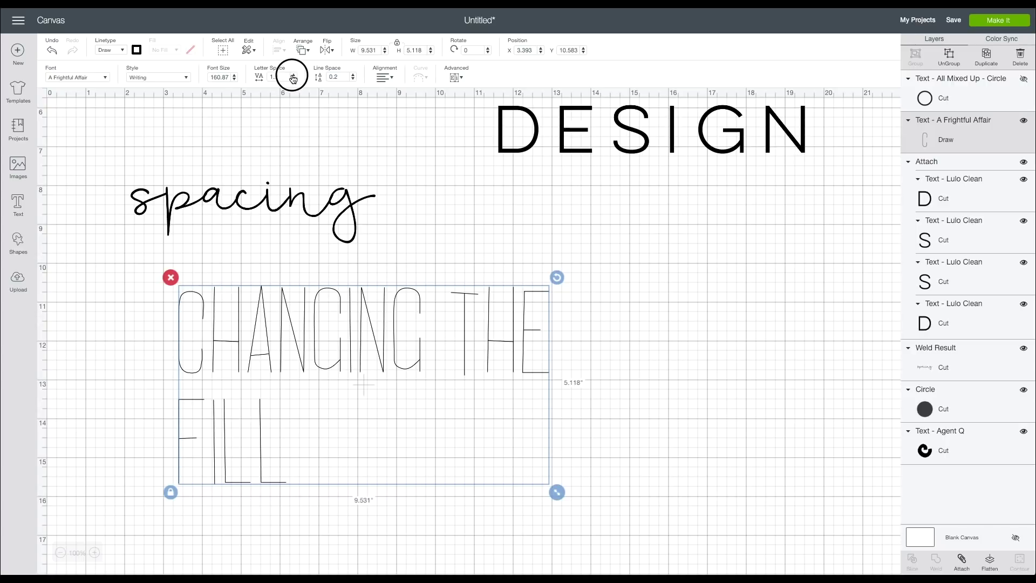
left_click(294, 76)
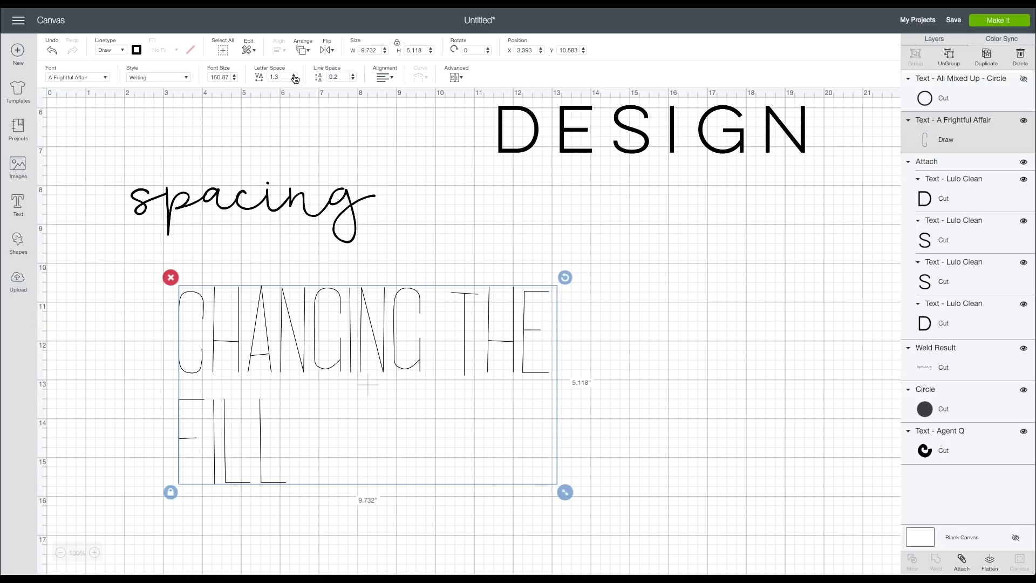
left_click(295, 76)
left_click(294, 76)
left_click(294, 76)
left_click(294, 76)
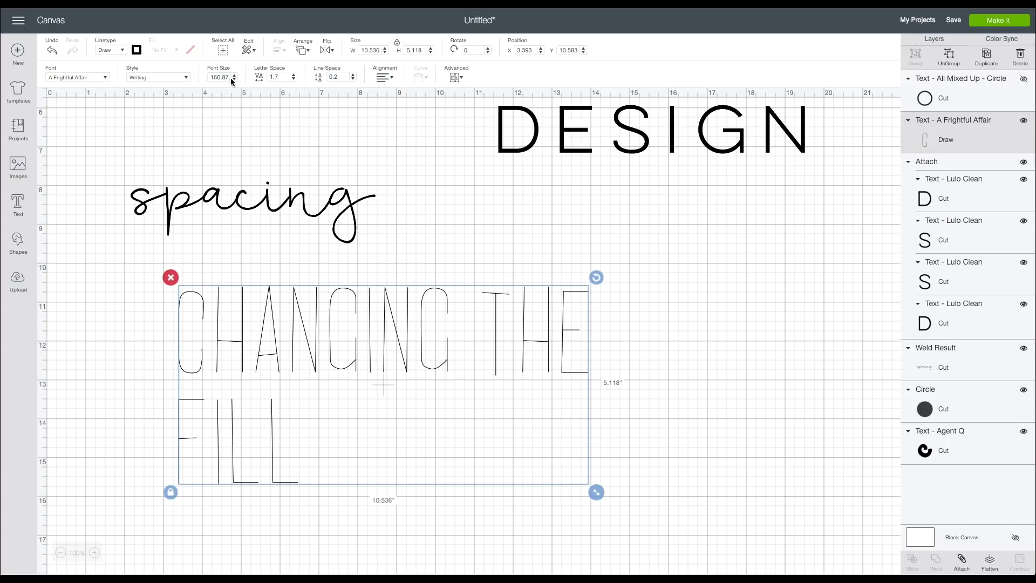
Flip the text vertically and tilt it to a 182.83 rotation.
left_click(327, 49)
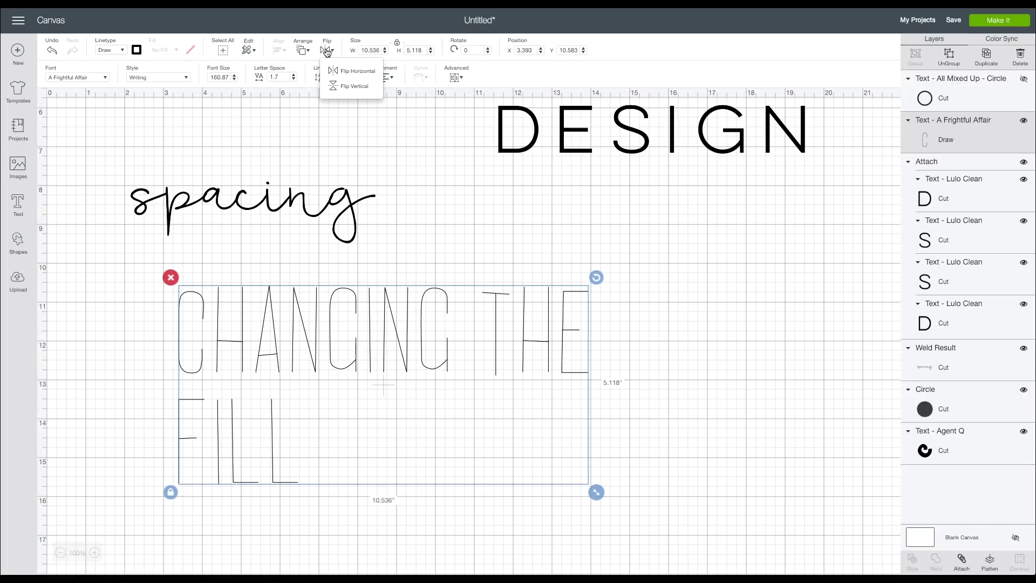
left_click(366, 79)
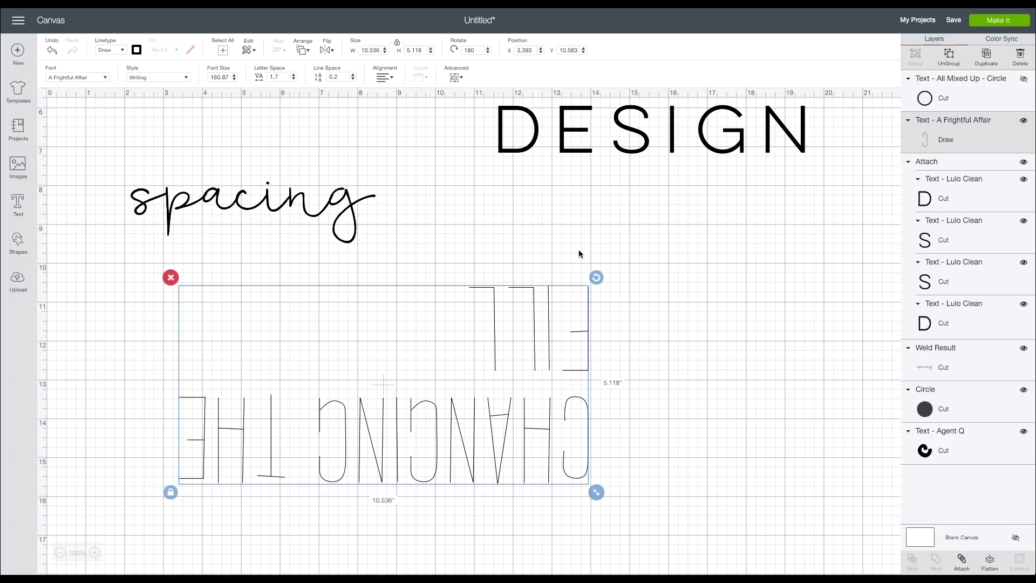
left_click_drag(596, 277, 492, 442)
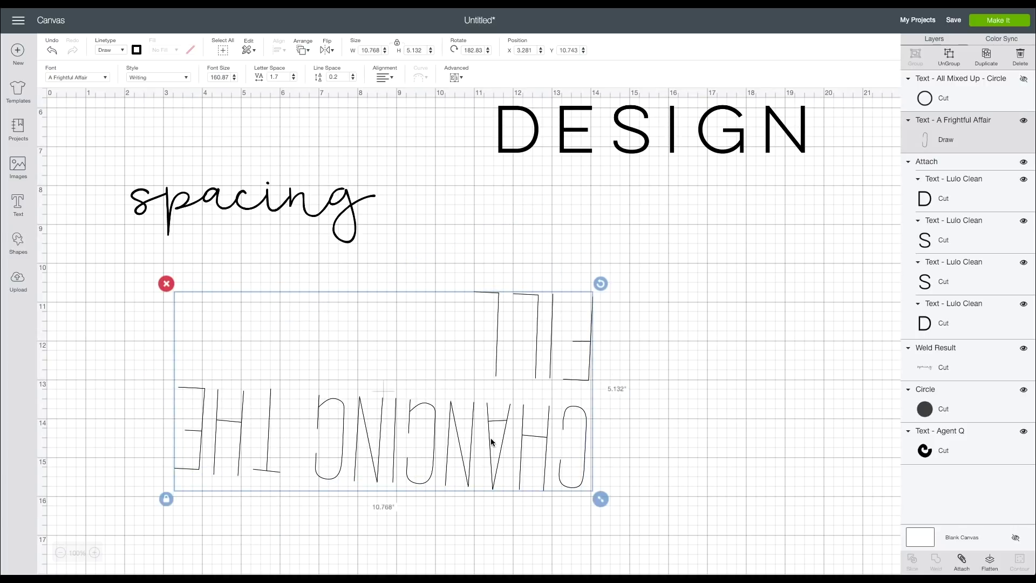
scroll(745, 302, "up", 3)
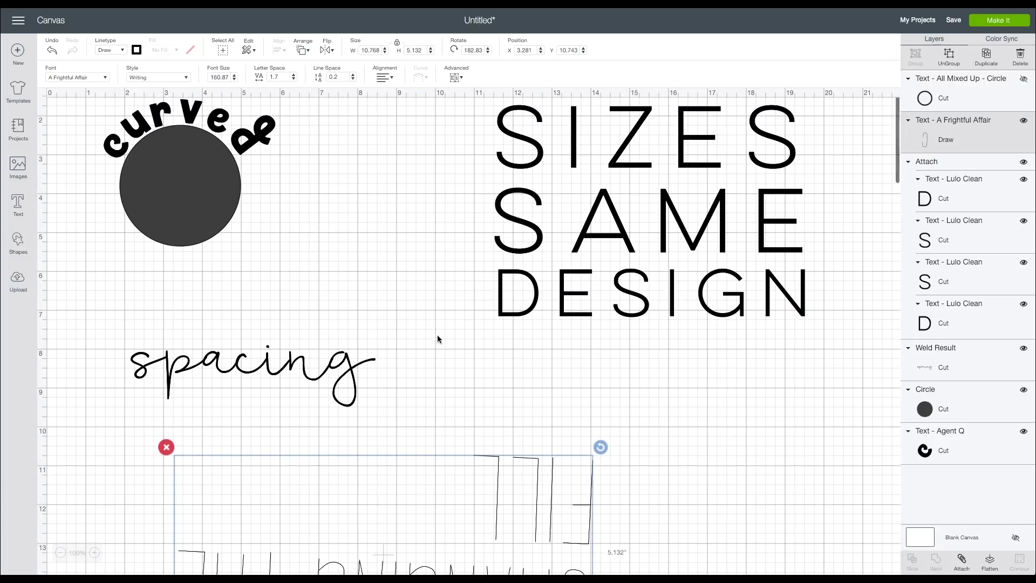
Scale the curved word around the dark circle slightly larger, then select the 'spacing' script text.
left_click(265, 136)
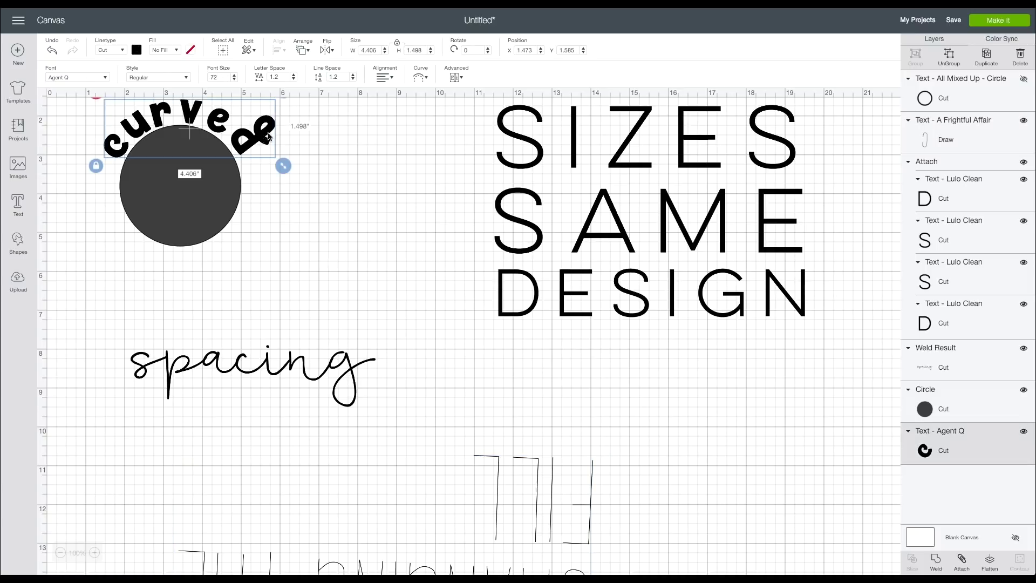
scroll(152, 157, "up", 1)
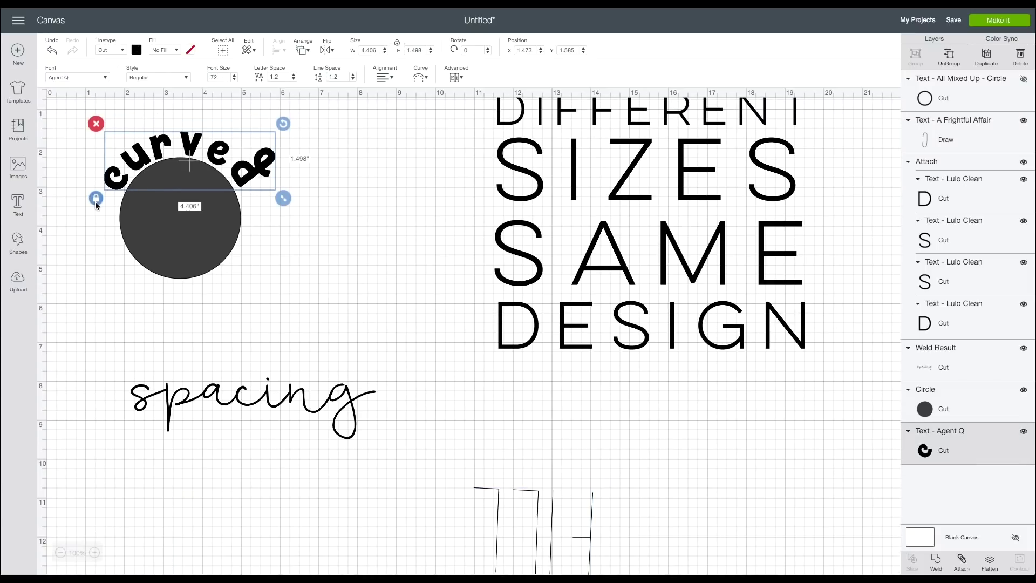
mouse_move(288, 200)
left_mouse_down()
mouse_move(374, 217)
mouse_move(383, 232)
mouse_move(348, 78)
mouse_move(292, 187)
mouse_move(294, 207)
left_mouse_up()
left_click(244, 404)
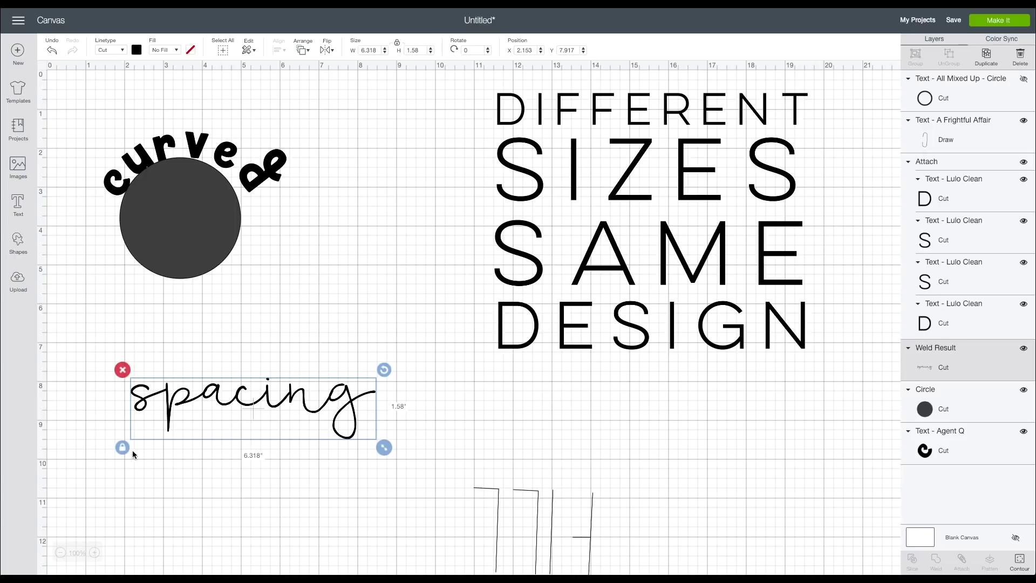